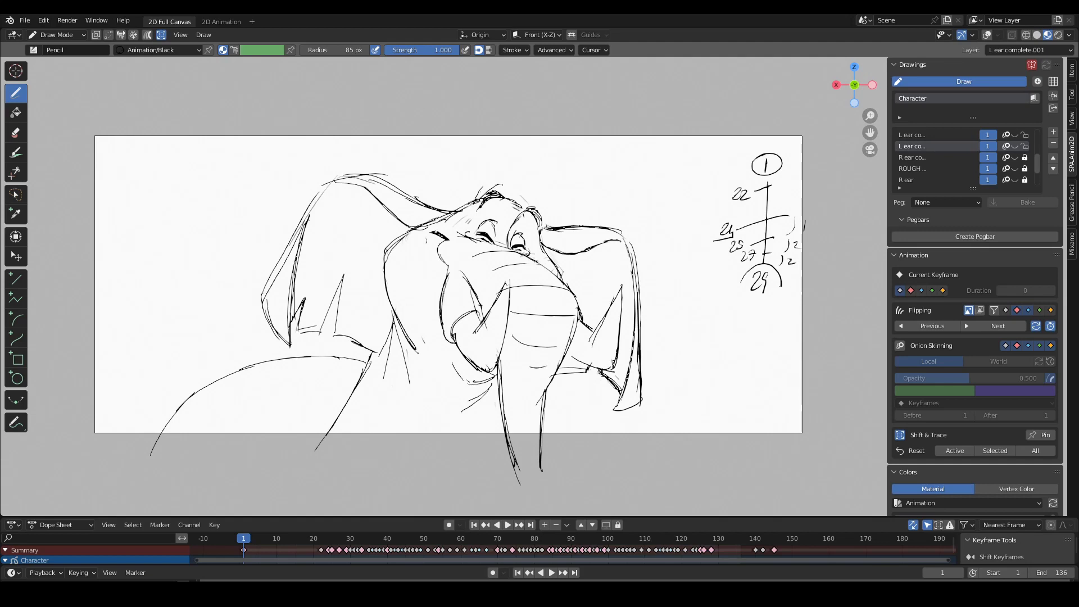
# Play the full elephant animation through to the end, and replay it from the start
pyautogui.press('space')
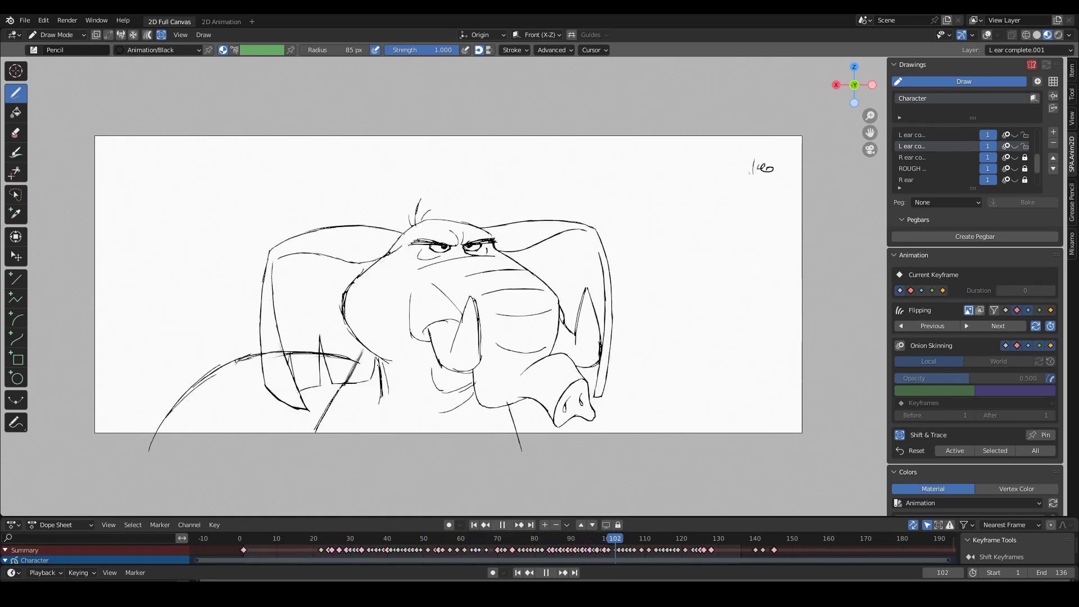
pyautogui.press('space')
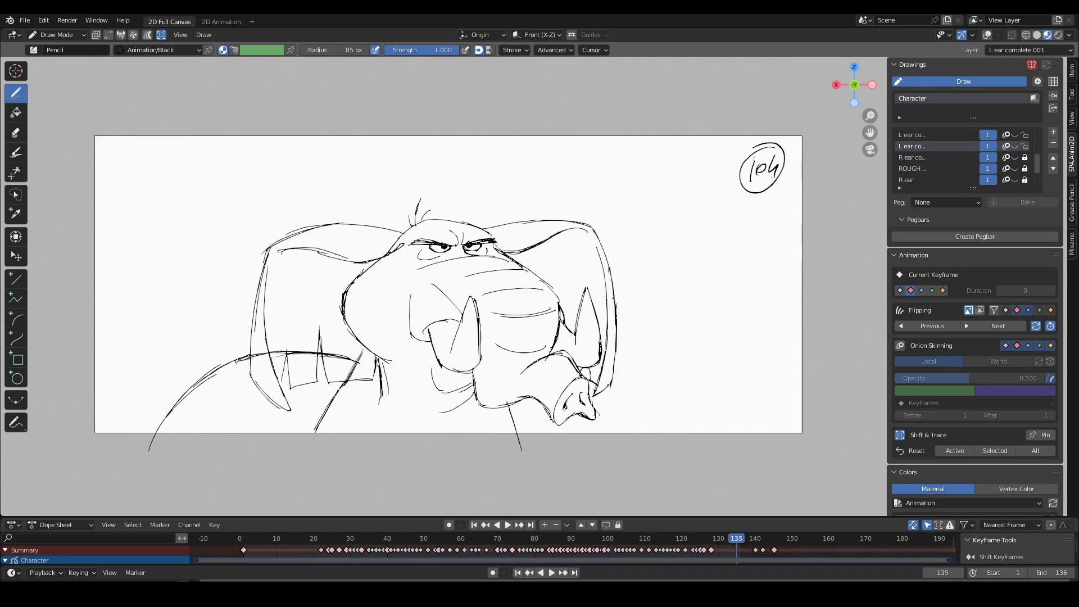
pyautogui.press('space')
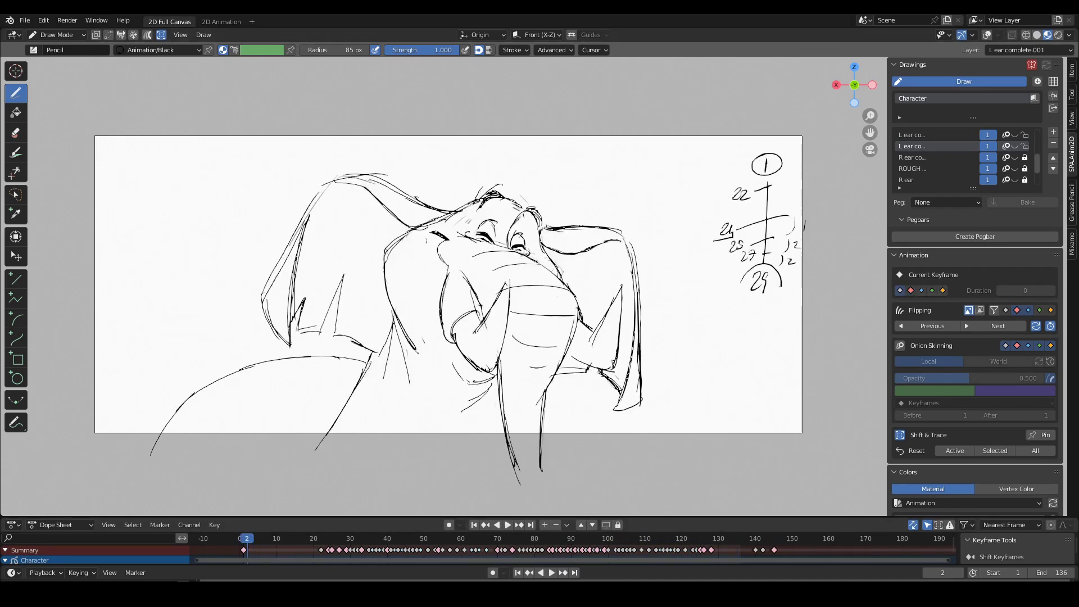
pyautogui.press('space')
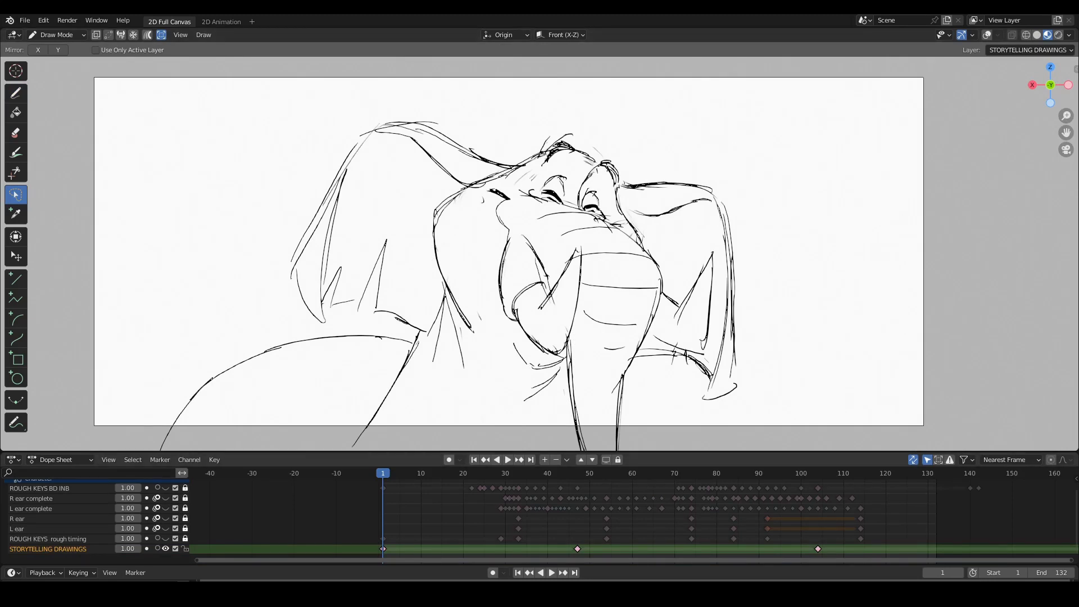
# Compare the three elephant poses on the STORYTELLING DRAWINGS layer by jumping between their frames and scrubbing from frame 48 to about frame 114
pyautogui.click(611, 473)
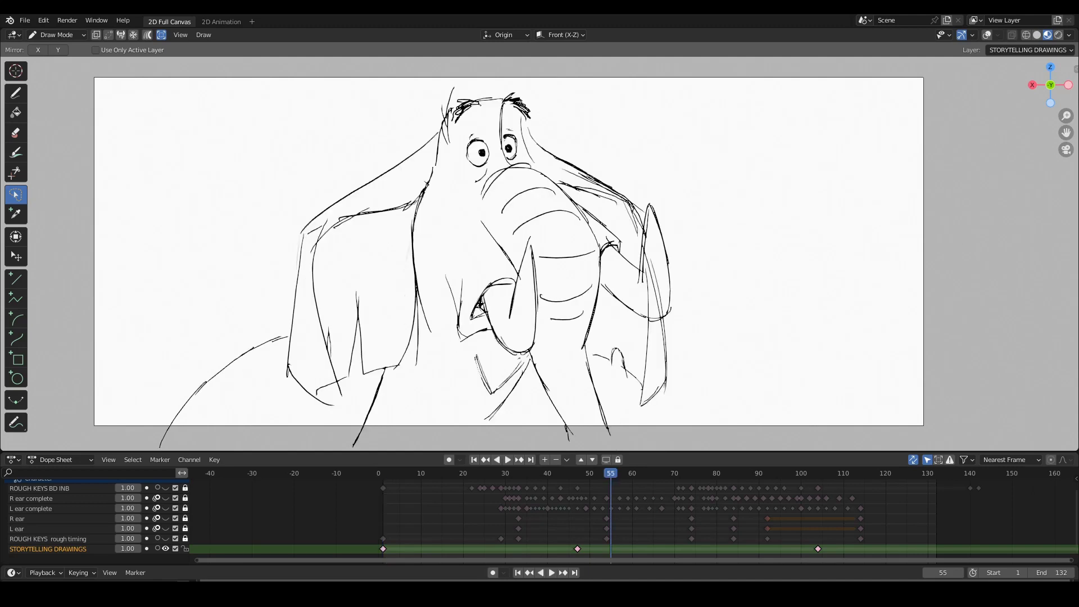
pyautogui.click(860, 474)
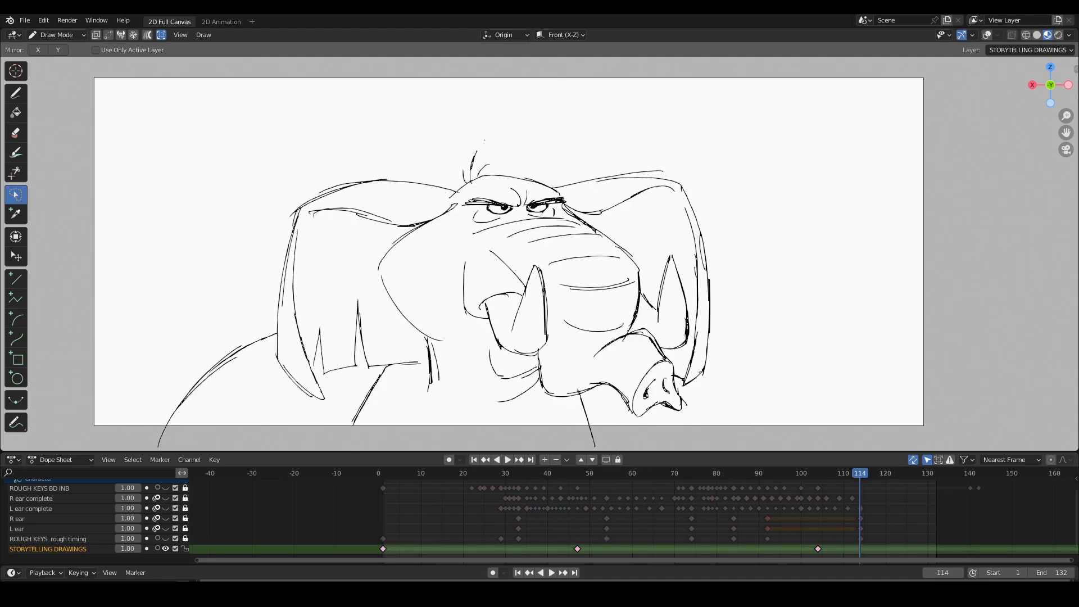
pyautogui.click(514, 473)
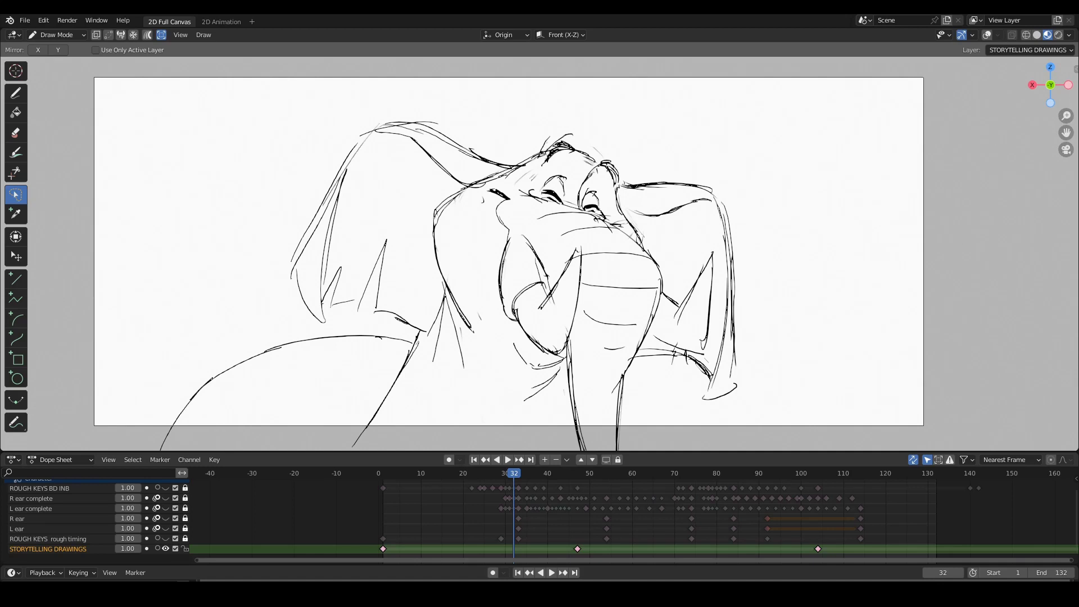
pyautogui.click(632, 474)
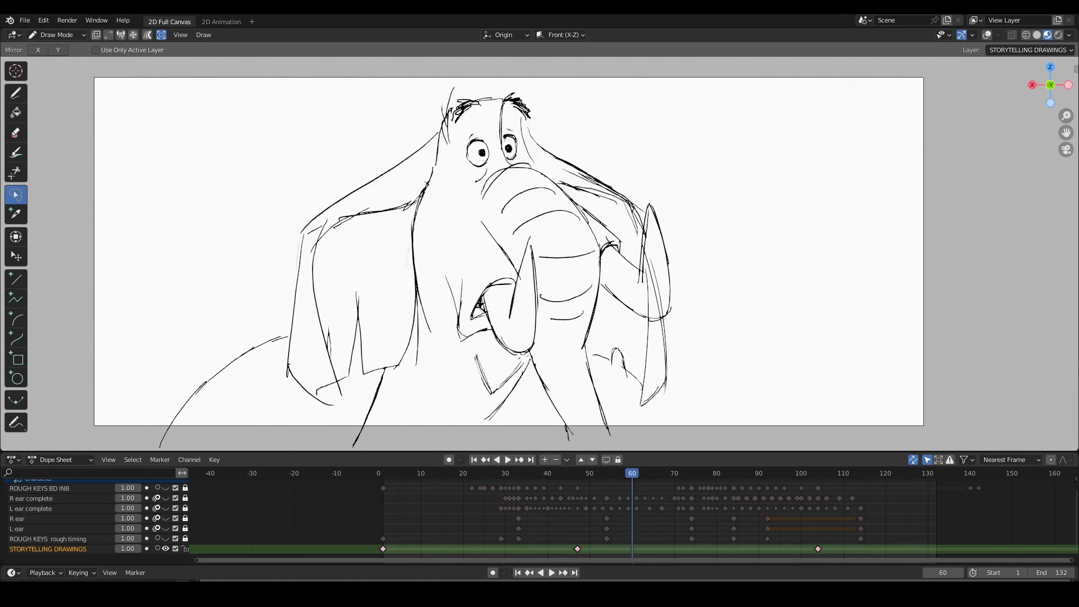
pyautogui.press('space')
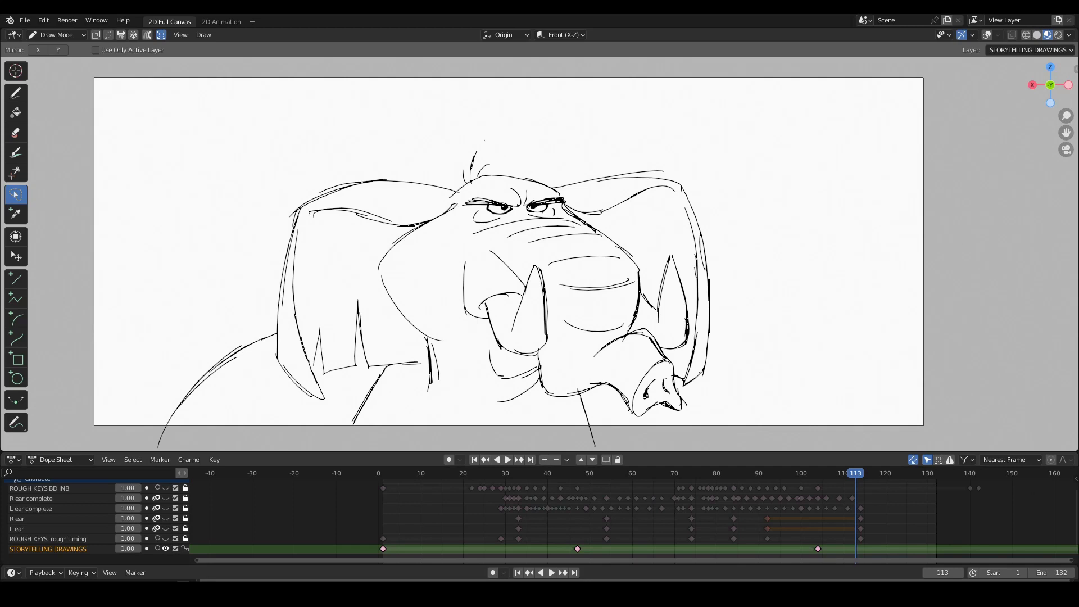
pyautogui.press('Escape')
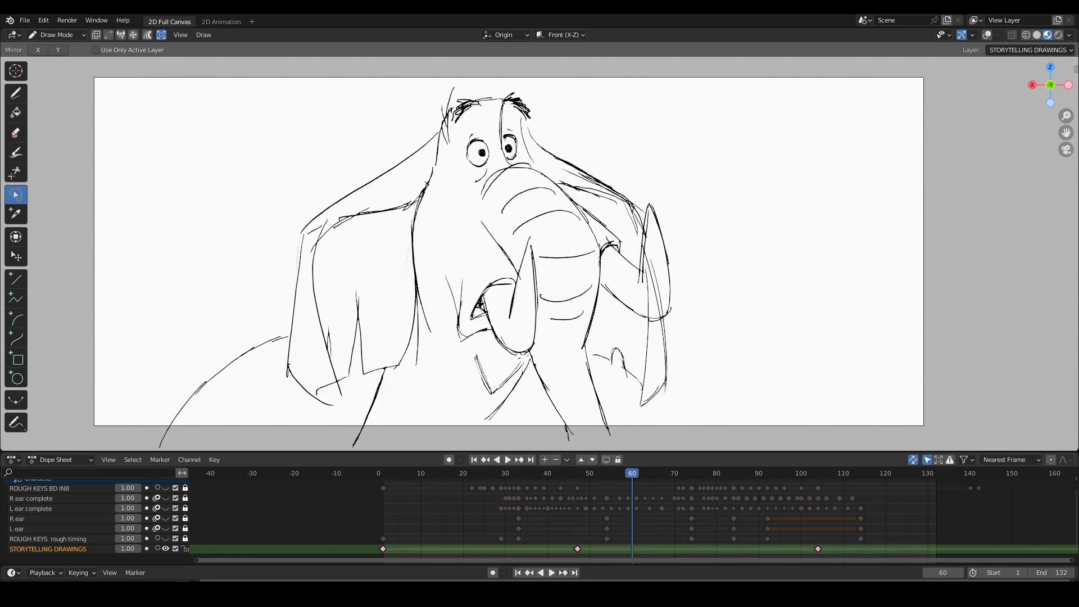
pyautogui.click(531, 474)
pyautogui.click(650, 473)
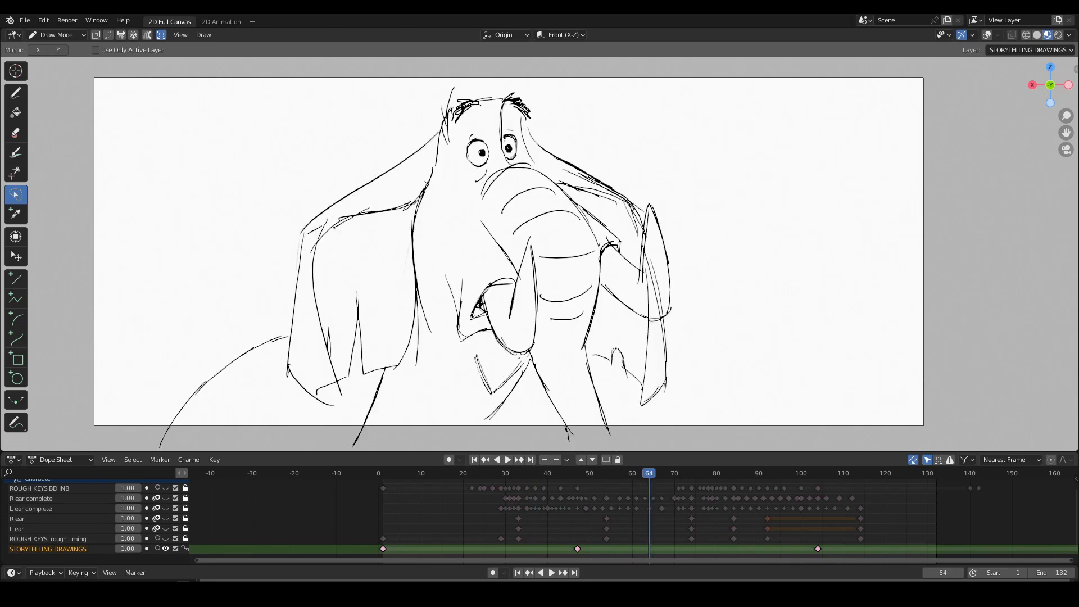
pyautogui.click(873, 473)
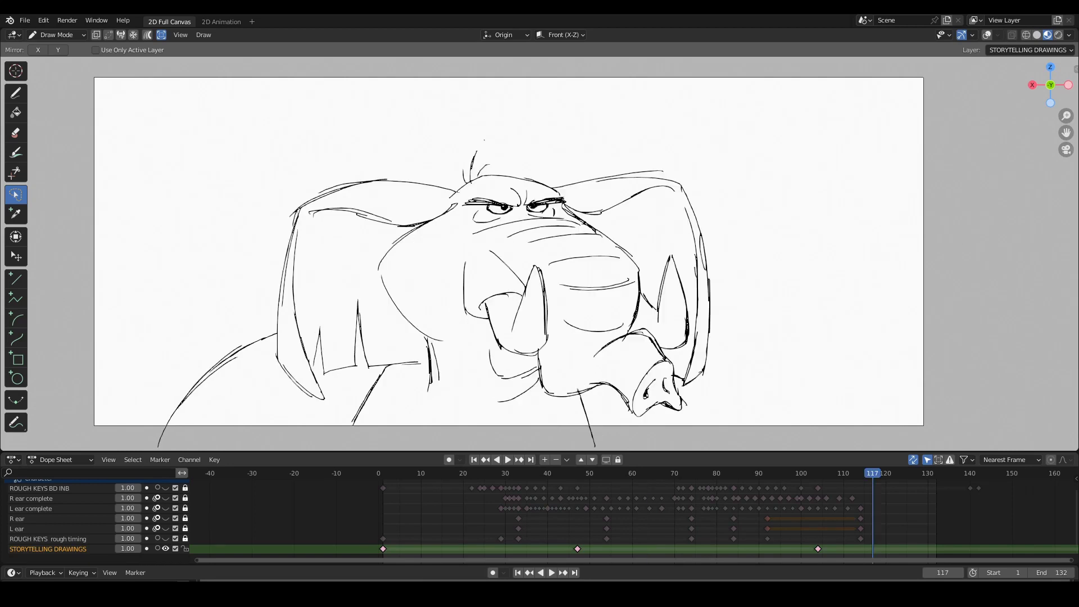
pyautogui.click(544, 473)
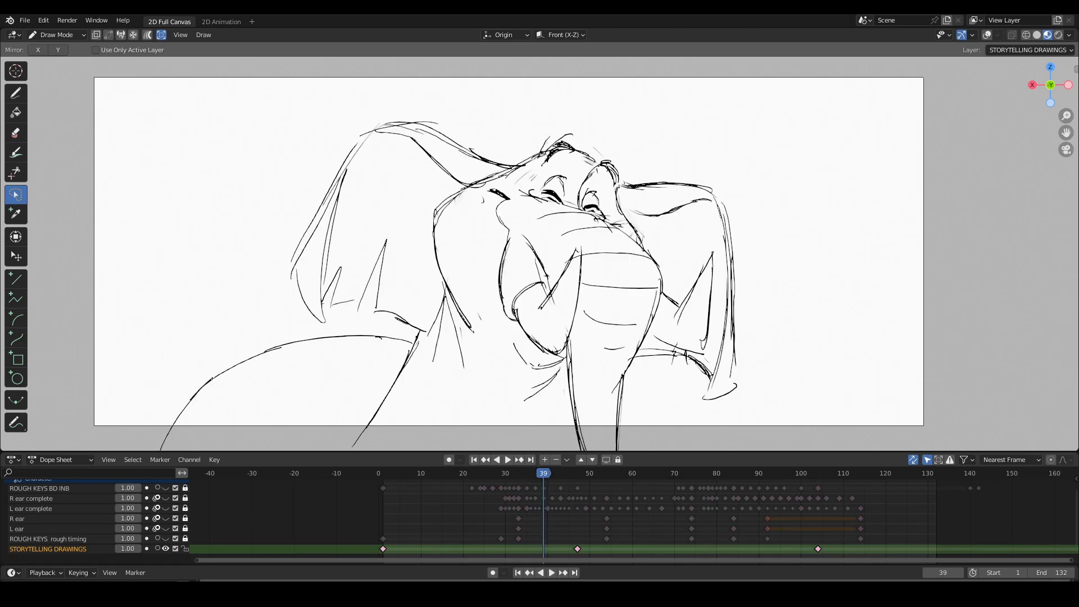
pyautogui.click(581, 473)
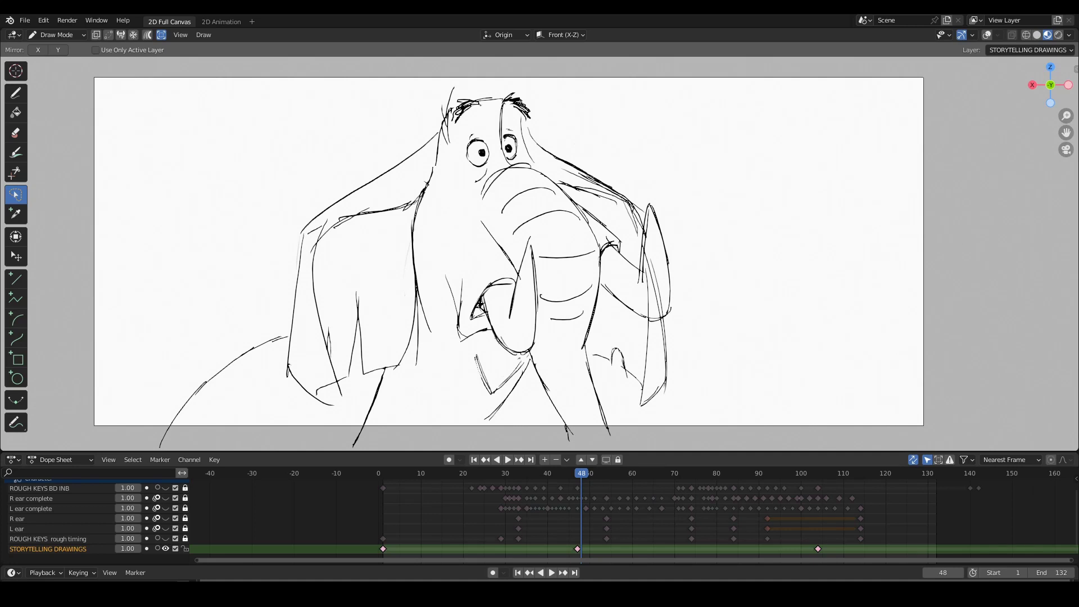
pyautogui.moveTo(582, 473)
pyautogui.mouseDown()
pyautogui.moveTo(547, 473)
pyautogui.moveTo(856, 473)
pyautogui.mouseUp()
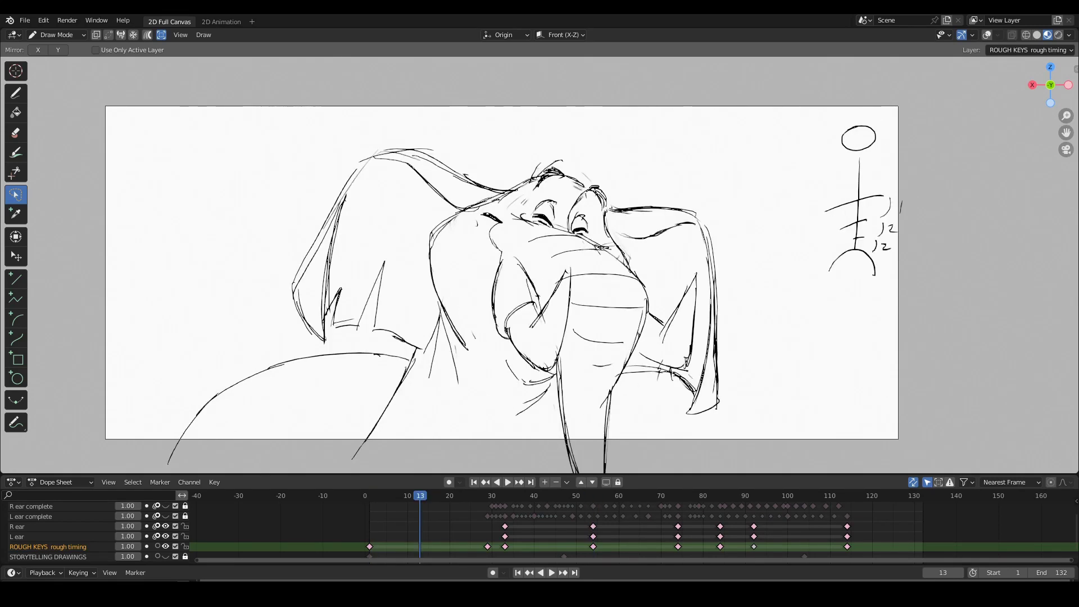
# Activate the Pencil and flip back and forth between the ROUGH KEYS rough timing drawings at frames 1 and 29
pyautogui.press('Up')
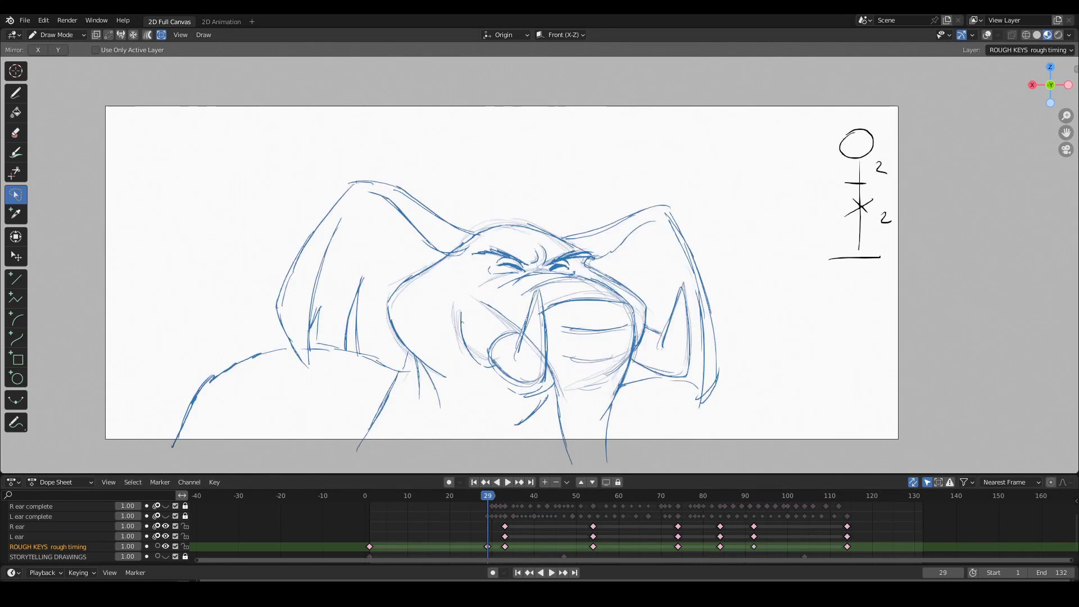
pyautogui.press('d')
pyautogui.hotkey('shift', 'Left')
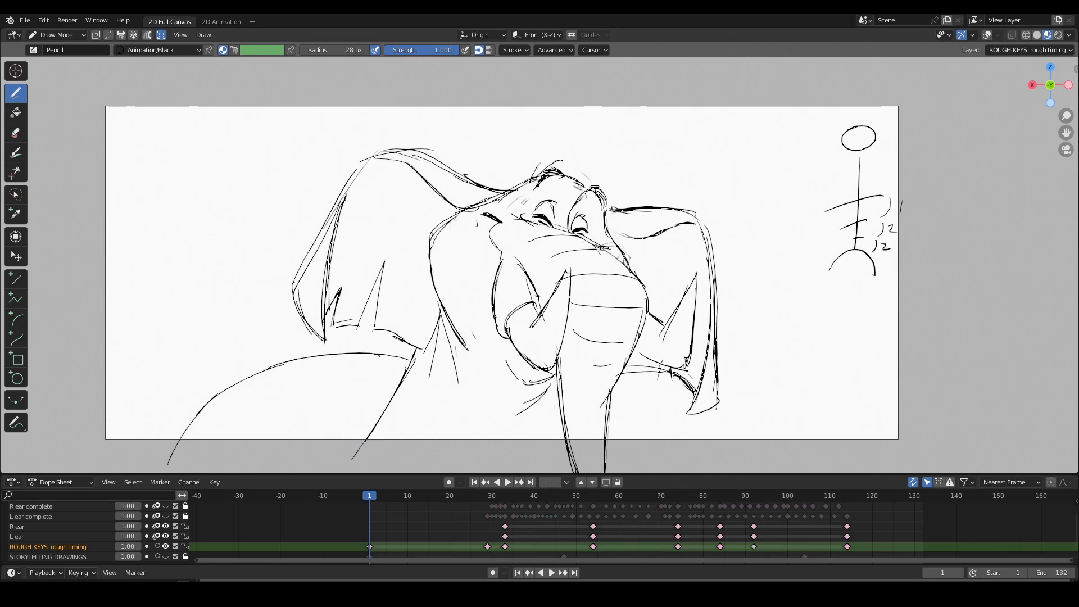
pyautogui.press('Up')
pyautogui.press('Down')
pyautogui.press('Up')
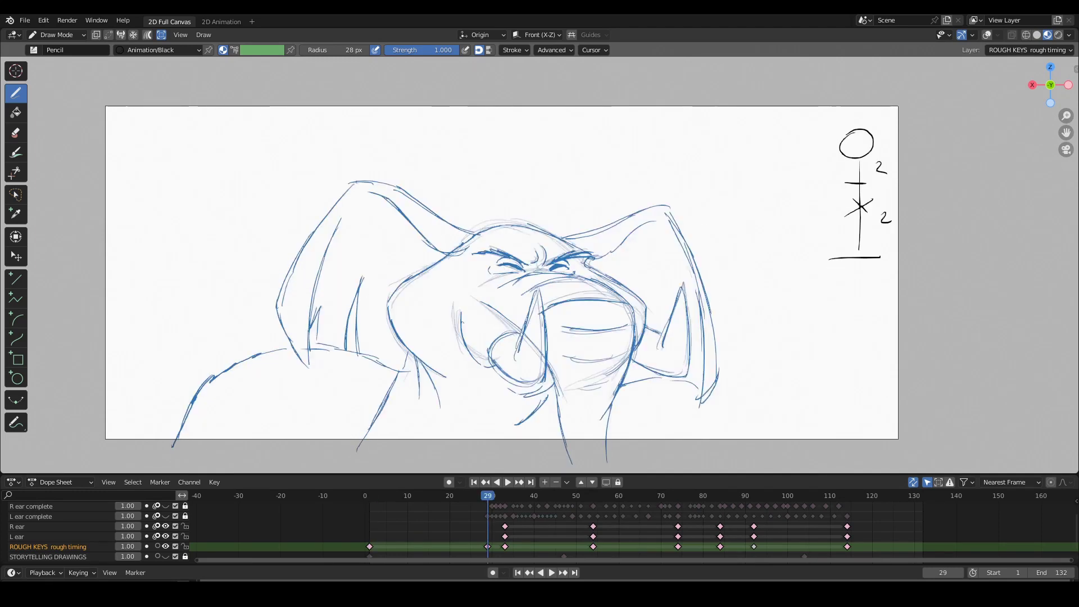
pyautogui.moveTo(440, 364)
pyautogui.mouseDown()
pyautogui.moveTo(401, 329)
pyautogui.moveTo(571, 250)
pyautogui.moveTo(633, 356)
pyautogui.mouseUp()
pyautogui.click(419, 495)
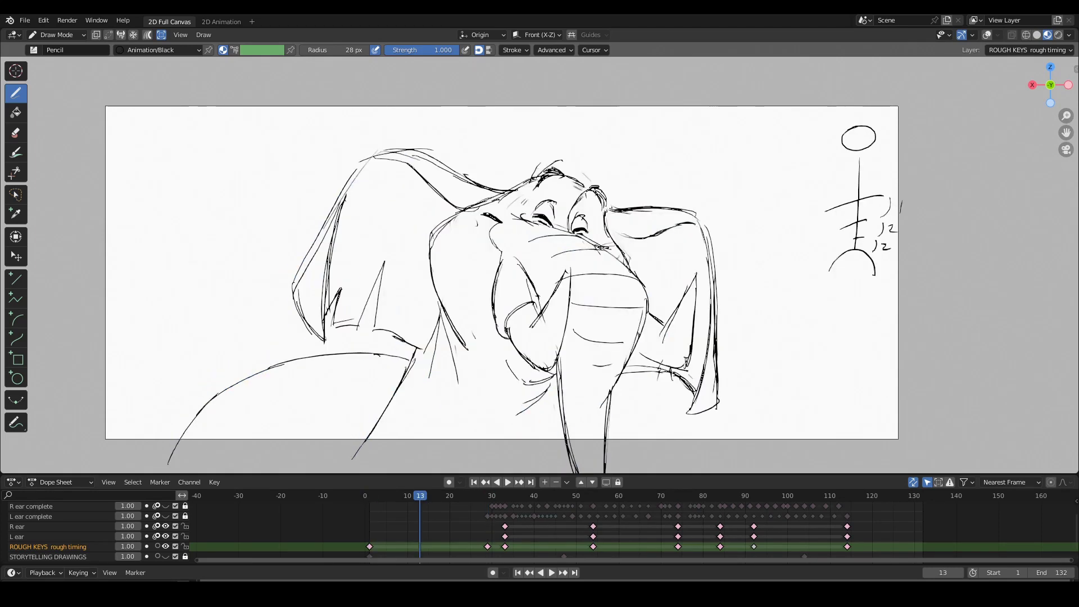
pyautogui.press('Up')
pyautogui.press('Down')
pyautogui.press('Up')
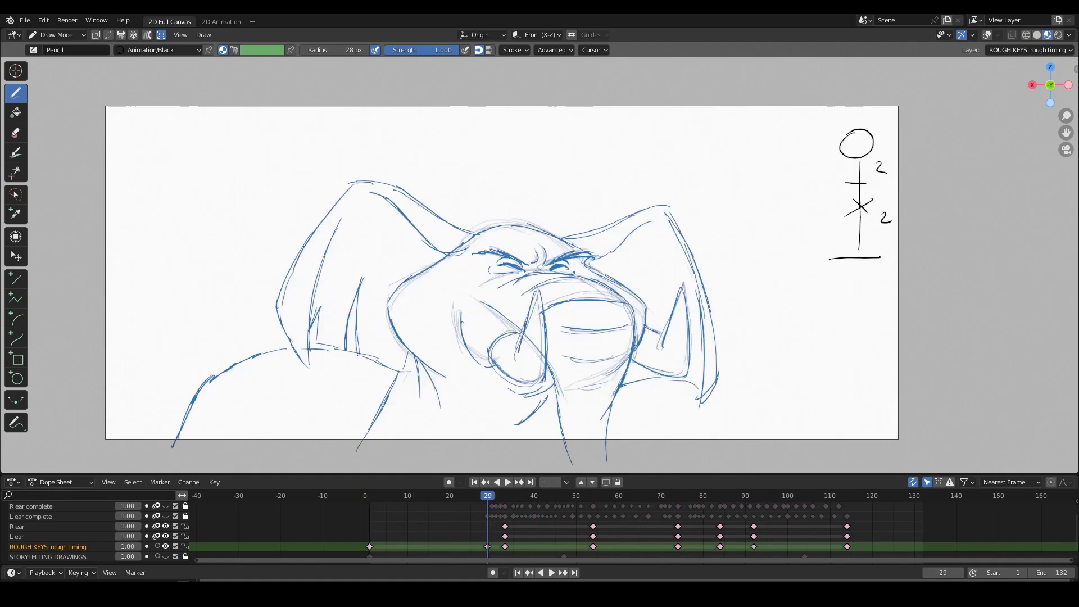
# Circle the elephant's squashed forehead and eyes on the frame 29 drawing, and undo the mark
pyautogui.press('Down')
pyautogui.press('Up')
pyautogui.moveTo(575, 228)
pyautogui.mouseDown()
pyautogui.moveTo(592, 230)
pyautogui.moveTo(595, 276)
pyautogui.mouseUp()
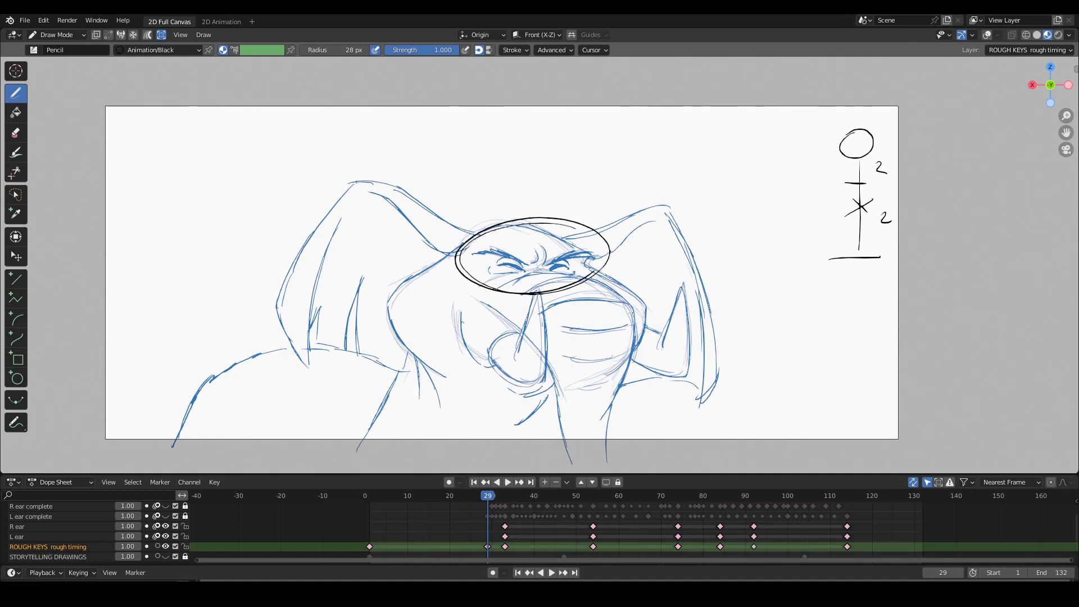
pyautogui.hotkey('ctrl', 'z')
# Draw a circle around the stretched head and an upward arrow through it on the frame 33 drawing, and undo the arrow
pyautogui.press('Up')
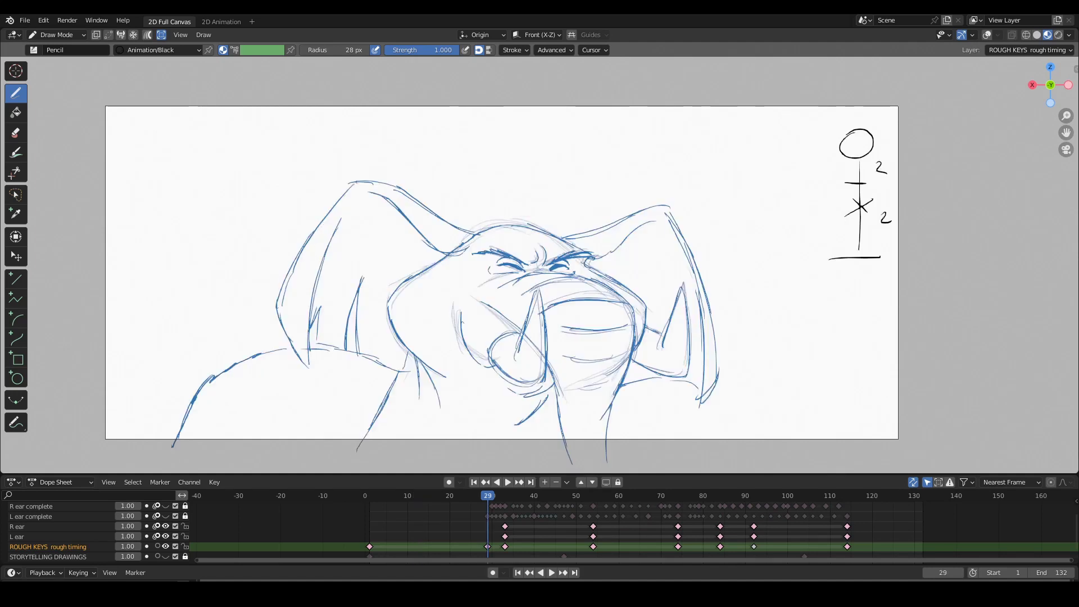
pyautogui.press('Up')
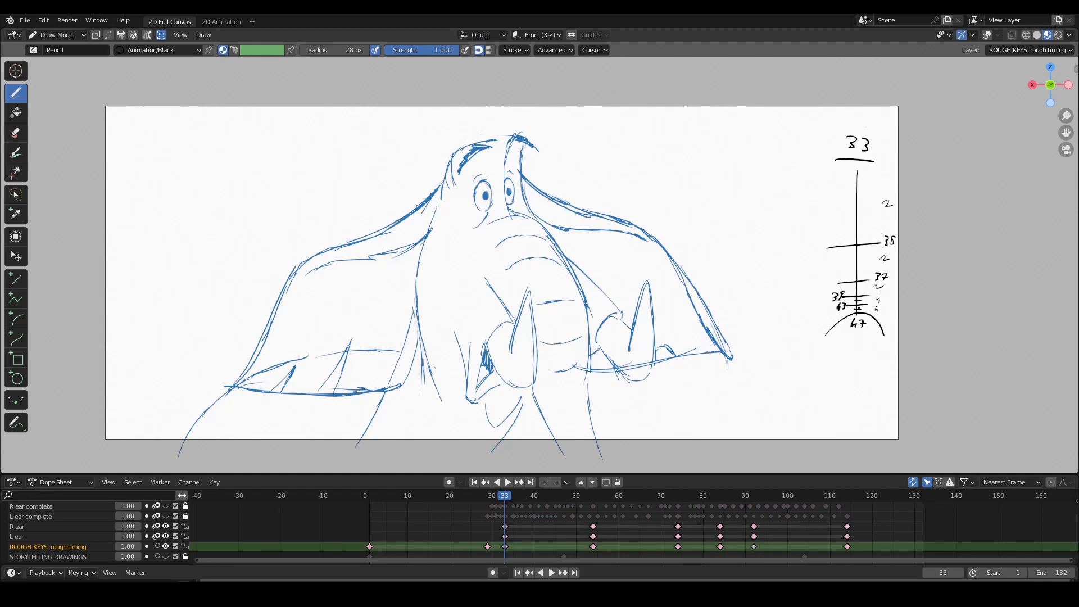
pyautogui.moveTo(545, 186)
pyautogui.mouseDown()
pyautogui.moveTo(427, 241)
pyautogui.moveTo(543, 180)
pyautogui.mouseUp()
pyautogui.moveTo(492, 280); pyautogui.dragTo(479, 121)
pyautogui.moveTo(466, 171); pyautogui.dragTo(499, 155)
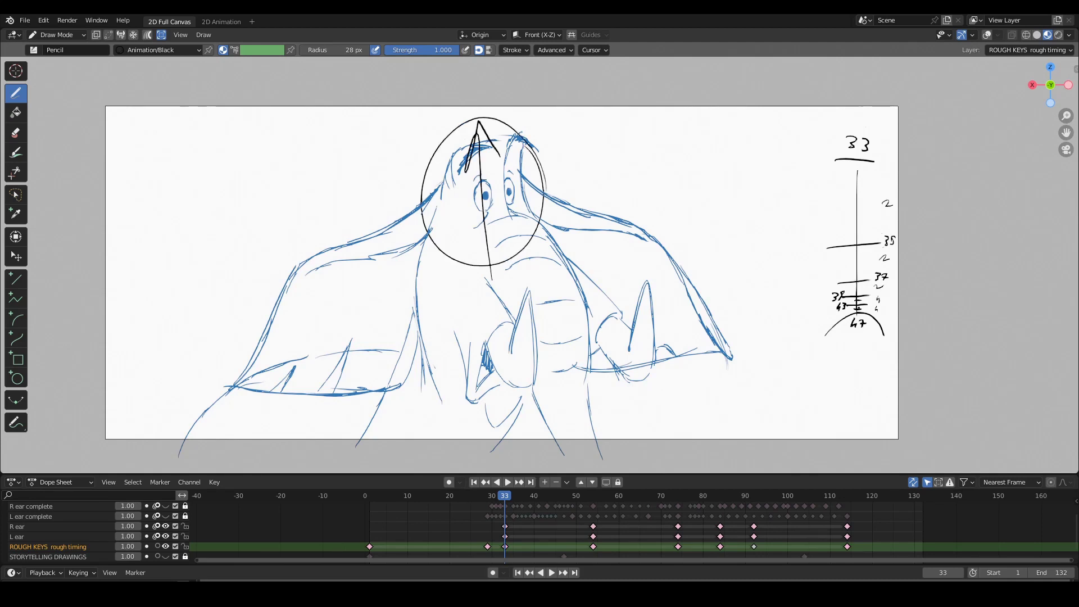
pyautogui.hotkey('ctrl', 'z')
pyautogui.hotkey('ctrl', 'z')
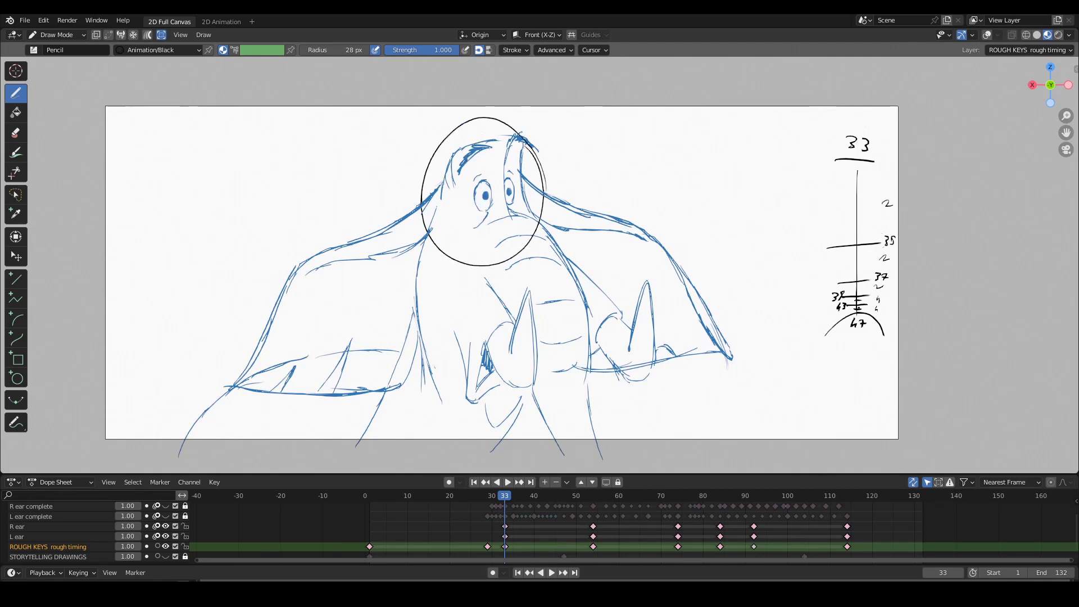
# Step through the rough timing keys from frame 13 to the drawings at frames 29, 33 and 54
pyautogui.click(420, 496)
pyautogui.press('Up')
pyautogui.press('Up')
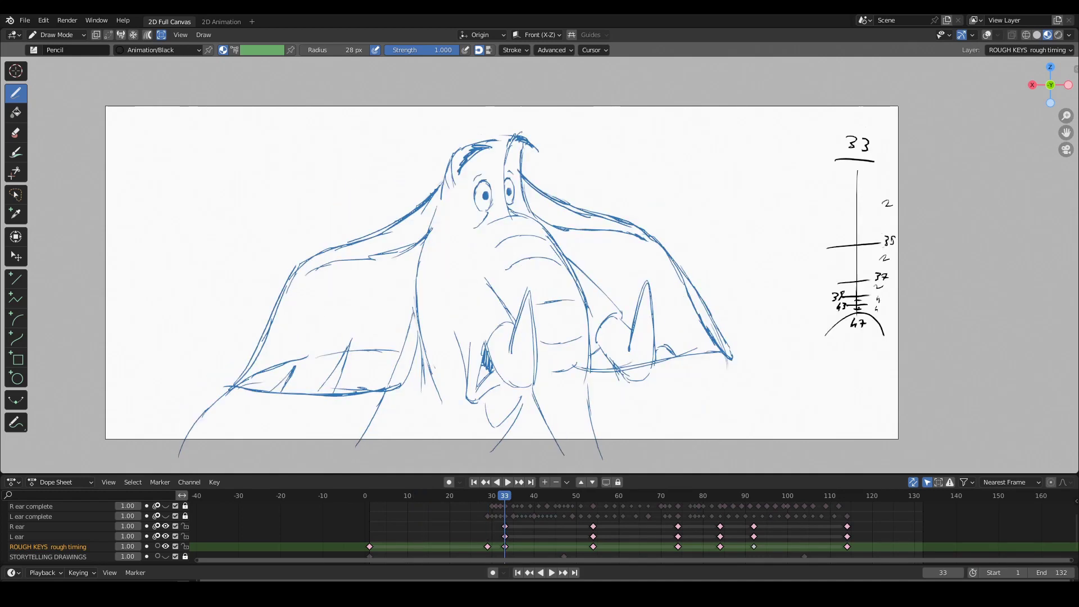
pyautogui.press('Up')
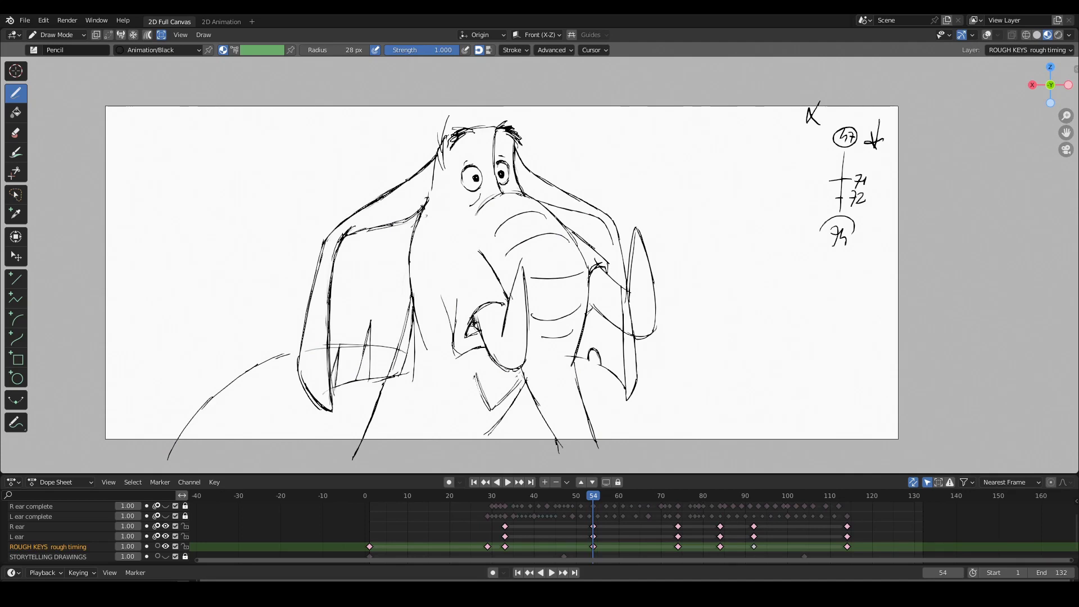
# Circle the elephant's head on the rough key at frame 74, and undo the circle
pyautogui.press('Up')
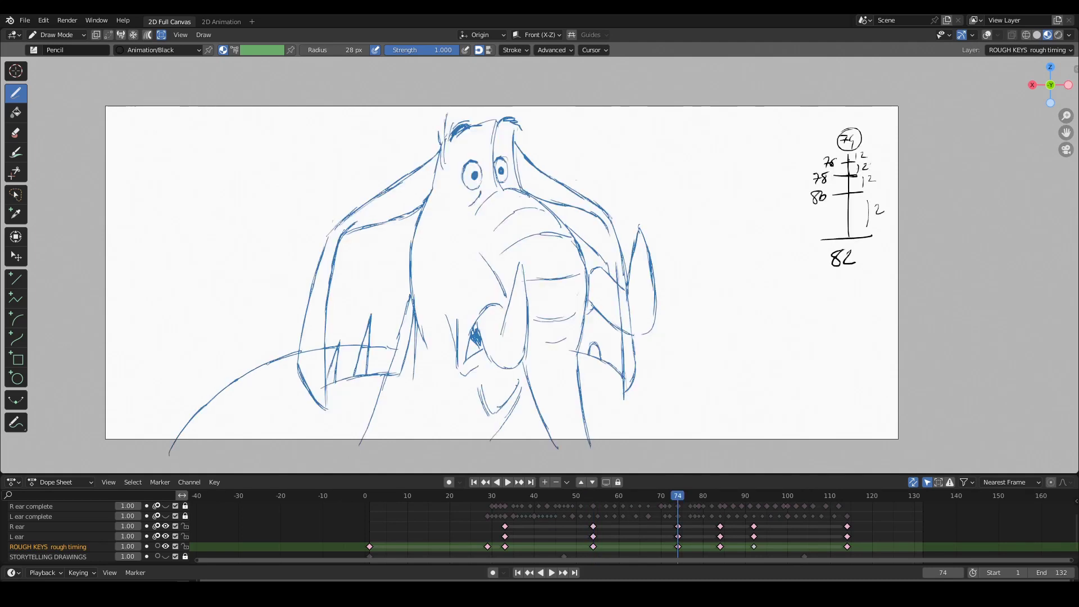
pyautogui.moveTo(517, 113)
pyautogui.mouseDown()
pyautogui.moveTo(456, 107)
pyautogui.moveTo(535, 138)
pyautogui.moveTo(520, 115)
pyautogui.mouseUp()
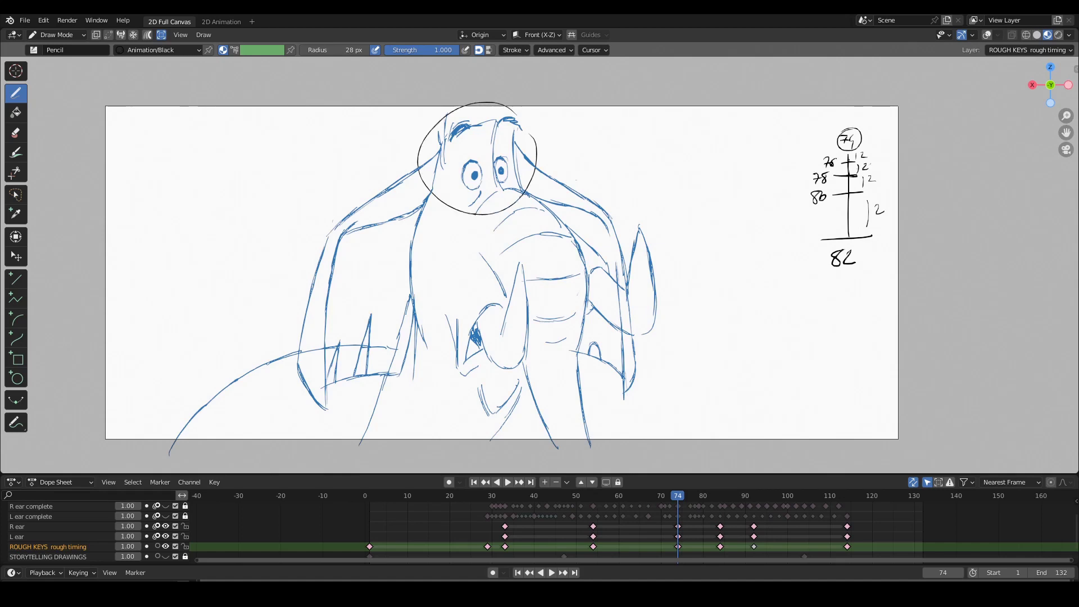
pyautogui.hotkey('ctrl', 'z')
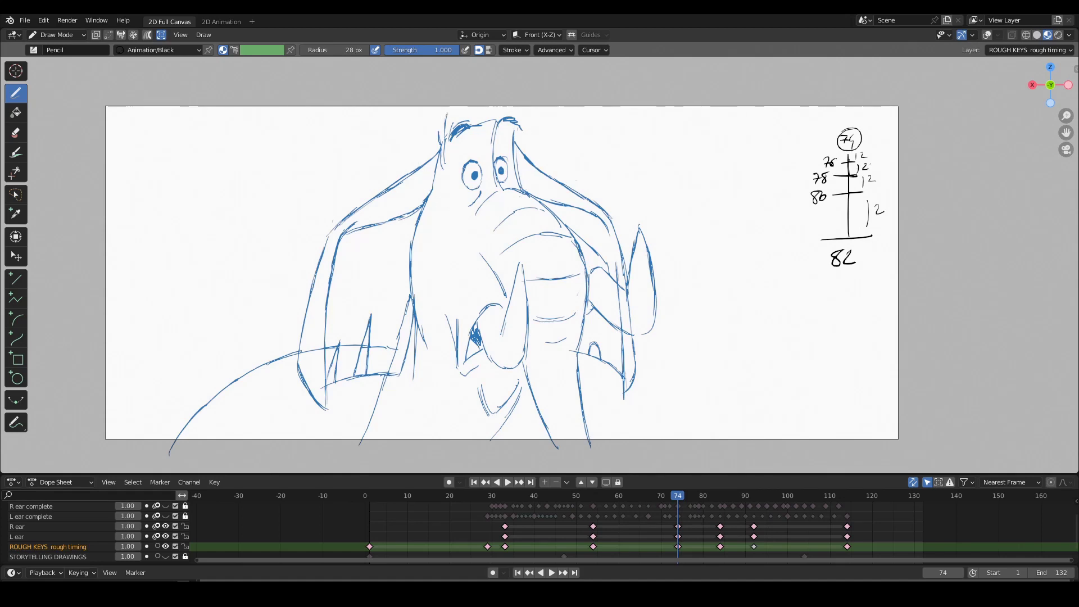
# Flip forward through the rough keys from frame 84 to frame 114 and back to frame 74
pyautogui.press('Up')
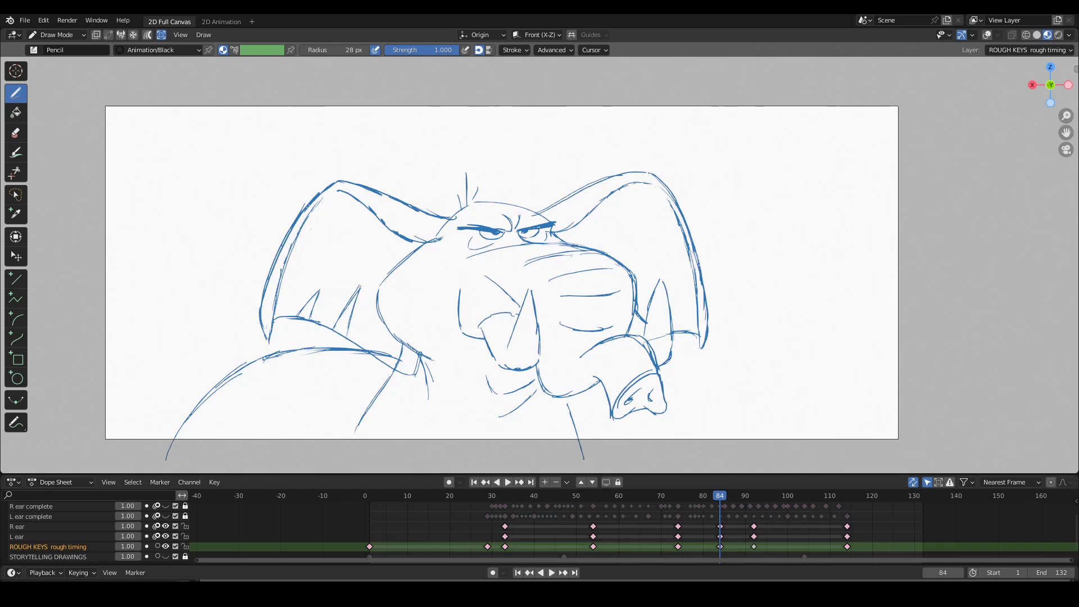
pyautogui.press('Up')
pyautogui.press('Up')
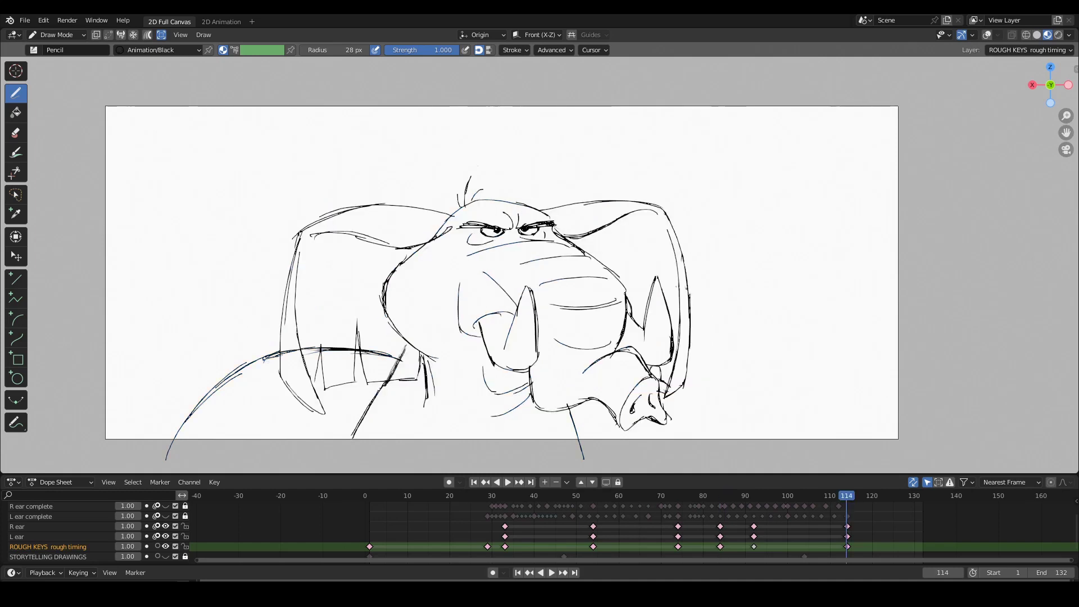
pyautogui.press('Down')
pyautogui.press('Down')
pyautogui.press('Down')
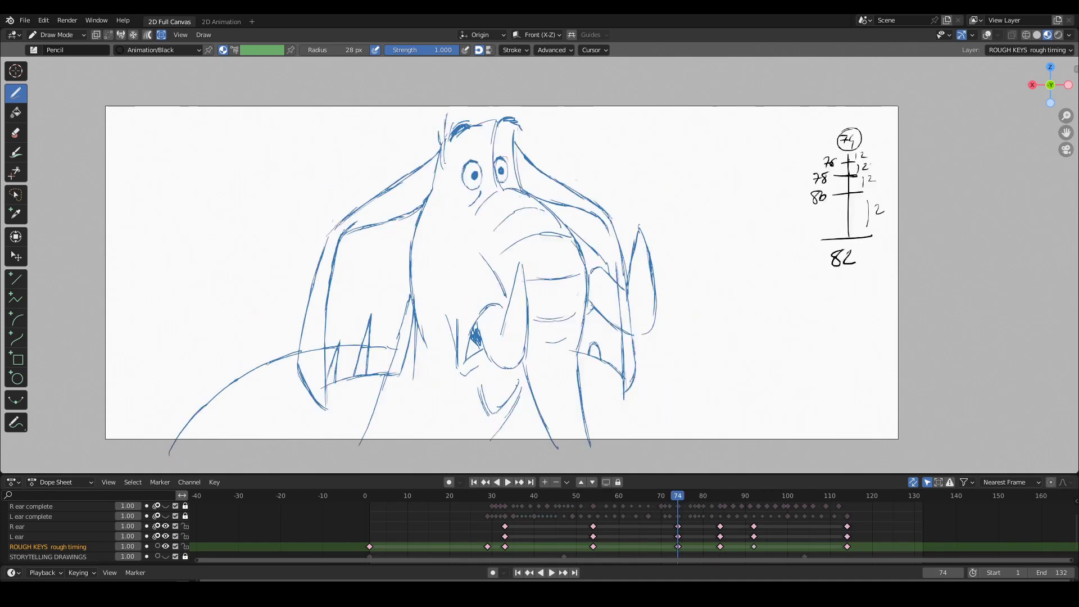
# Draw upward arrows beside the outer edges of both ears on the frame 84 drawing
pyautogui.press('Up')
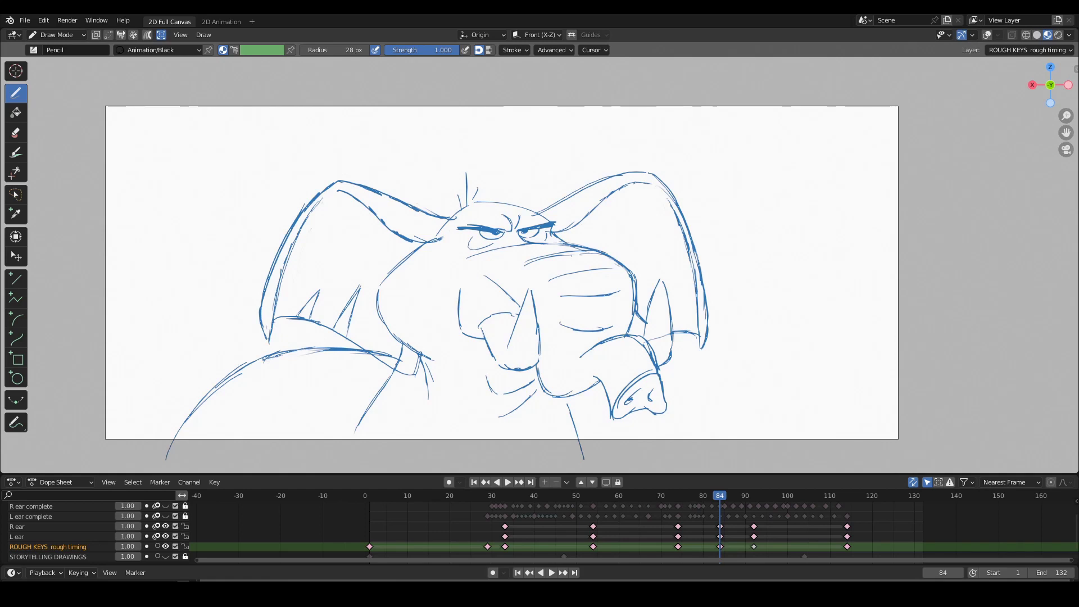
pyautogui.moveTo(718, 252); pyautogui.dragTo(699, 176)
pyautogui.moveTo(695, 186)
pyautogui.mouseDown()
pyautogui.moveTo(698, 168)
pyautogui.moveTo(711, 178)
pyautogui.mouseUp()
pyautogui.moveTo(257, 220); pyautogui.dragTo(276, 185)
pyautogui.moveTo(269, 185); pyautogui.dragTo(278, 192)
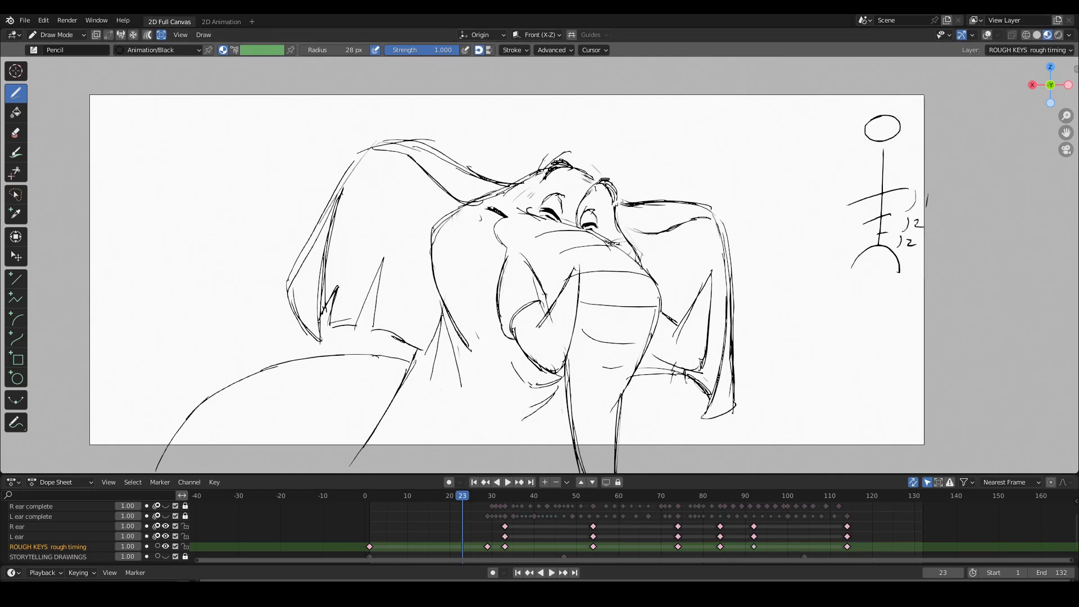
# Flip through the rough timing keys from around frame 23, past the frame 54 pose, to frame 114
pyautogui.press('Left')
pyautogui.press('Left')
pyautogui.press('Up')
pyautogui.press('Up')
pyautogui.press('Up')
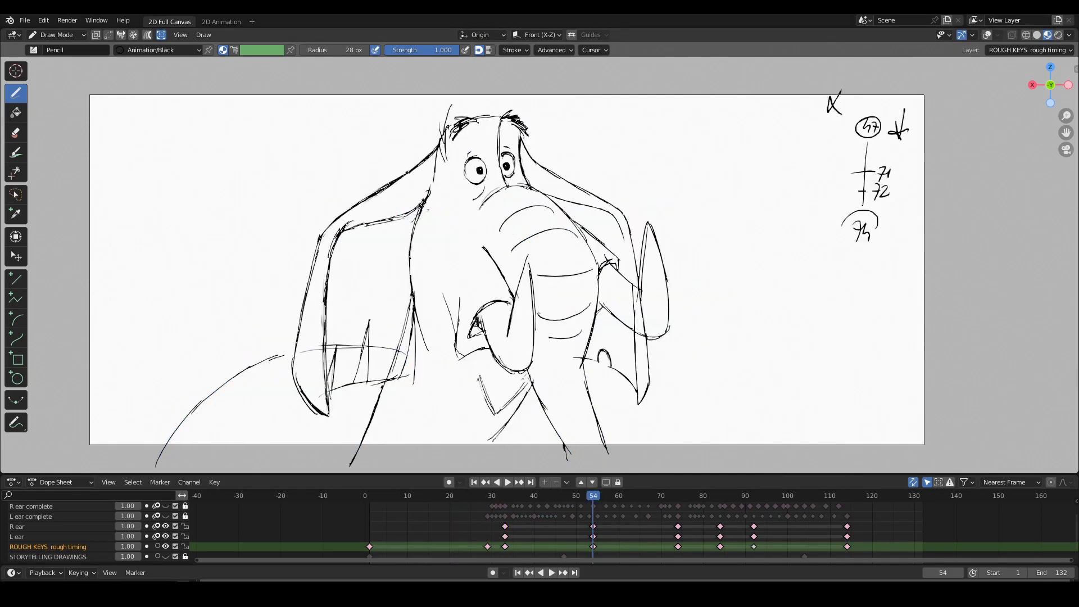
pyautogui.press('Up')
pyautogui.press('Up')
pyautogui.press('Up')
pyautogui.press('Up')
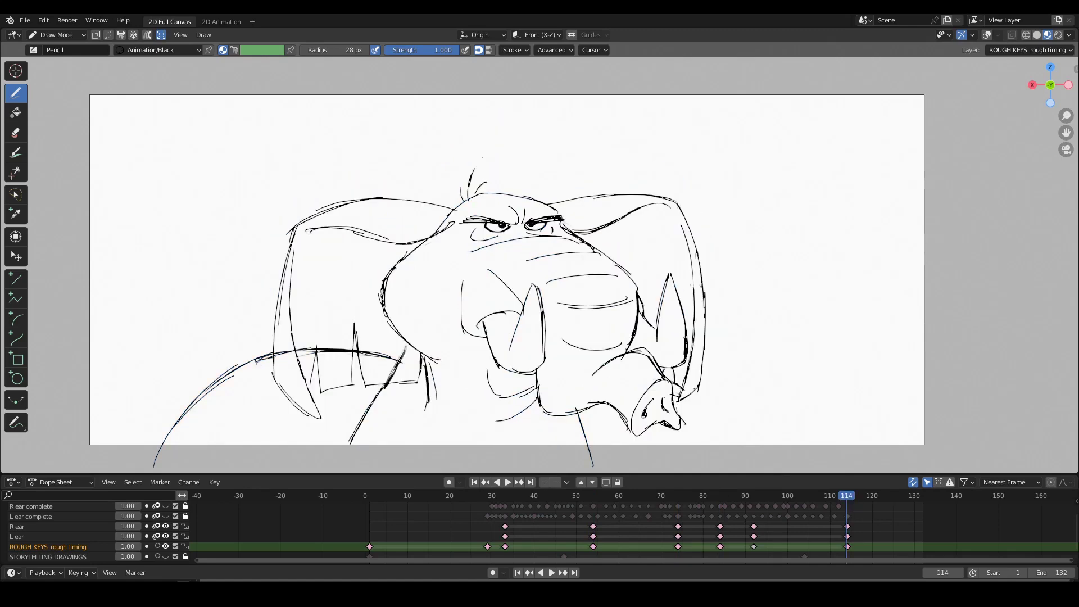
# Return to the first frame and flip forward through three rough timing keys
pyautogui.hotkey('shift', 'Left')
pyautogui.press('Up')
pyautogui.press('Up')
pyautogui.press('Up')
pyautogui.press('Up')
pyautogui.press('Up')
pyautogui.press('Up')
pyautogui.press('Up')
# Review the rough timing poses from frame 22, through frame 54, to frame 84
pyautogui.click(458, 496)
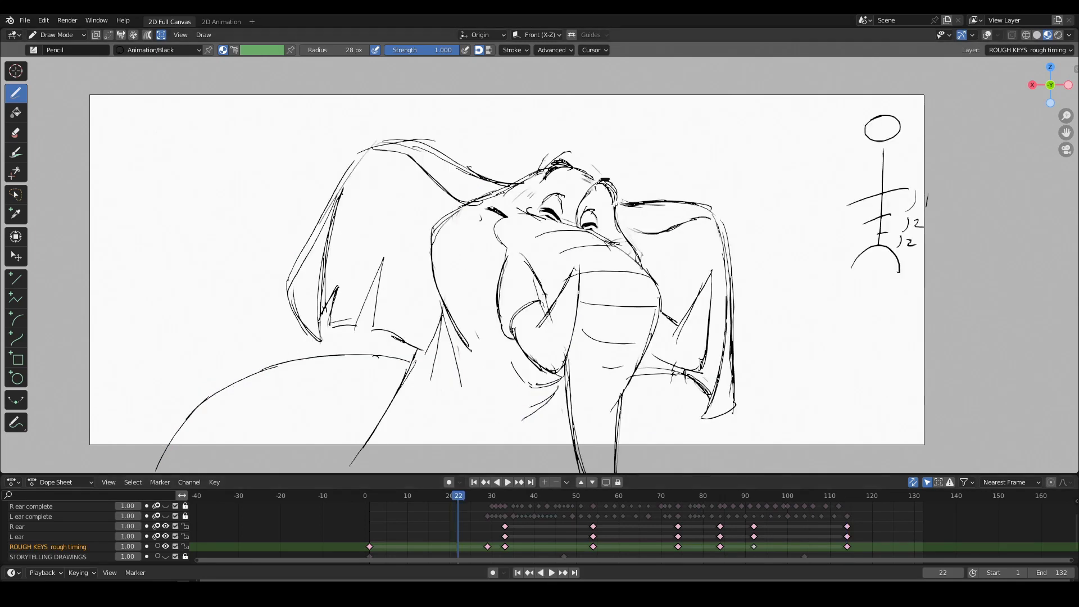
pyautogui.press('Up')
pyautogui.press('Up')
pyautogui.press('Up')
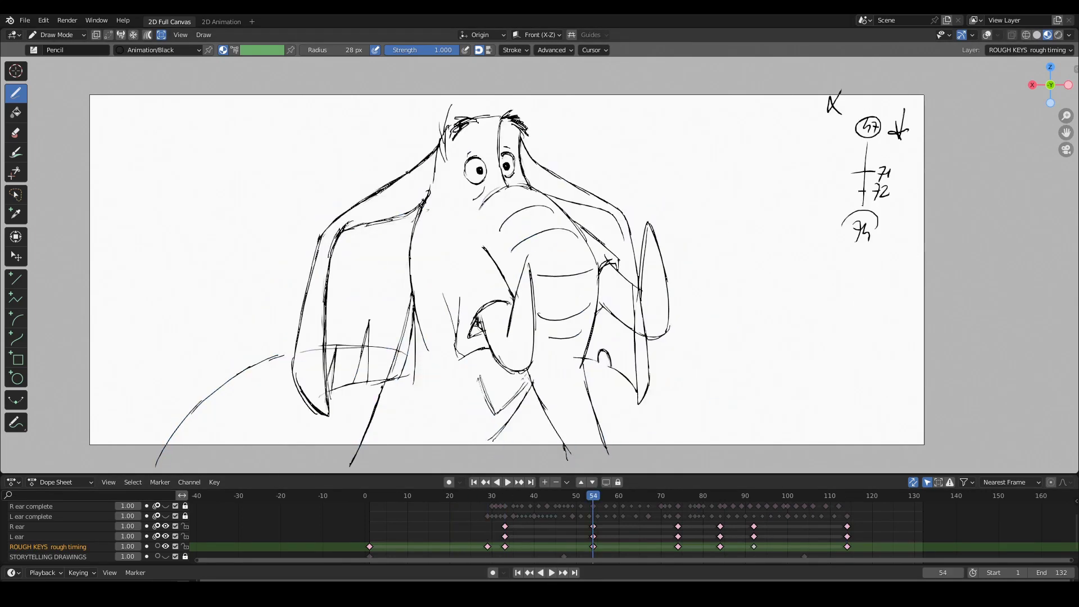
pyautogui.press('Up')
pyautogui.press('Up')
pyautogui.press('Up')
pyautogui.press('Up')
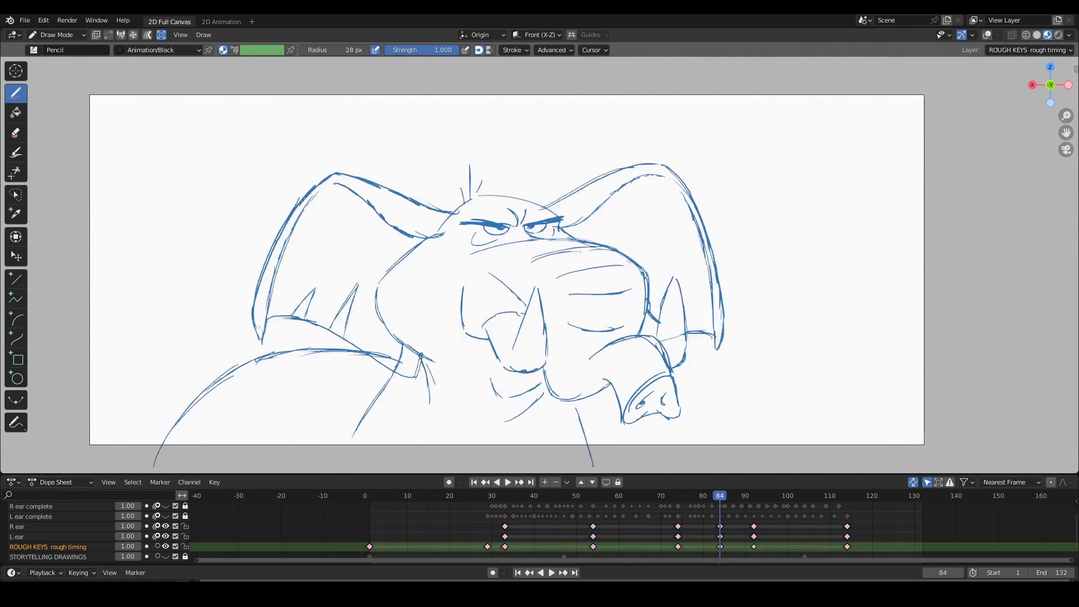
# Step from frame 20 through the squashed head at frame 29 to the shocked pose at frame 54
pyautogui.click(450, 495)
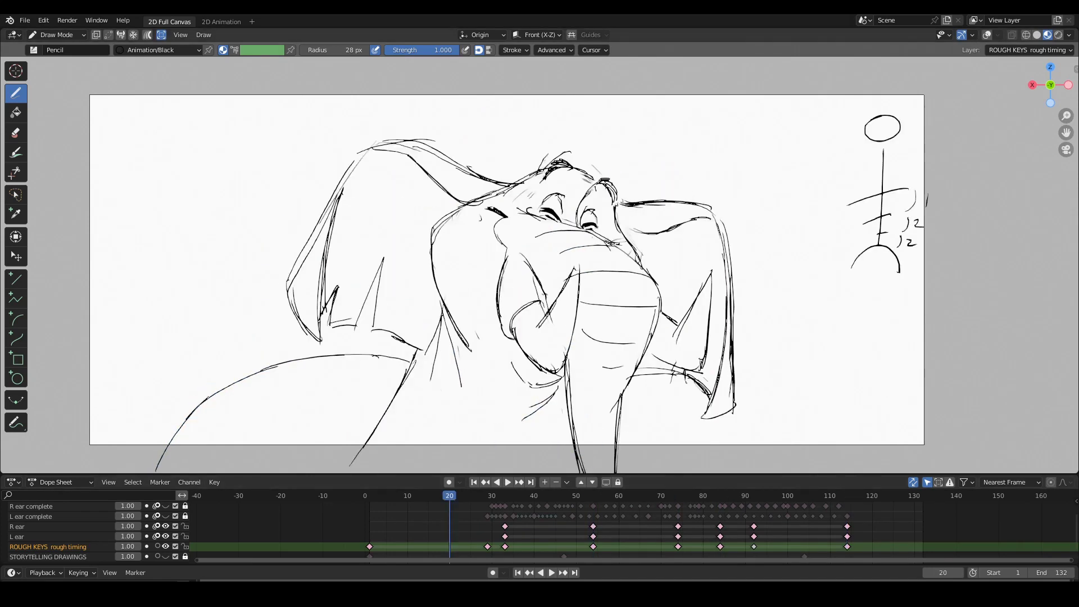
pyautogui.press('Up')
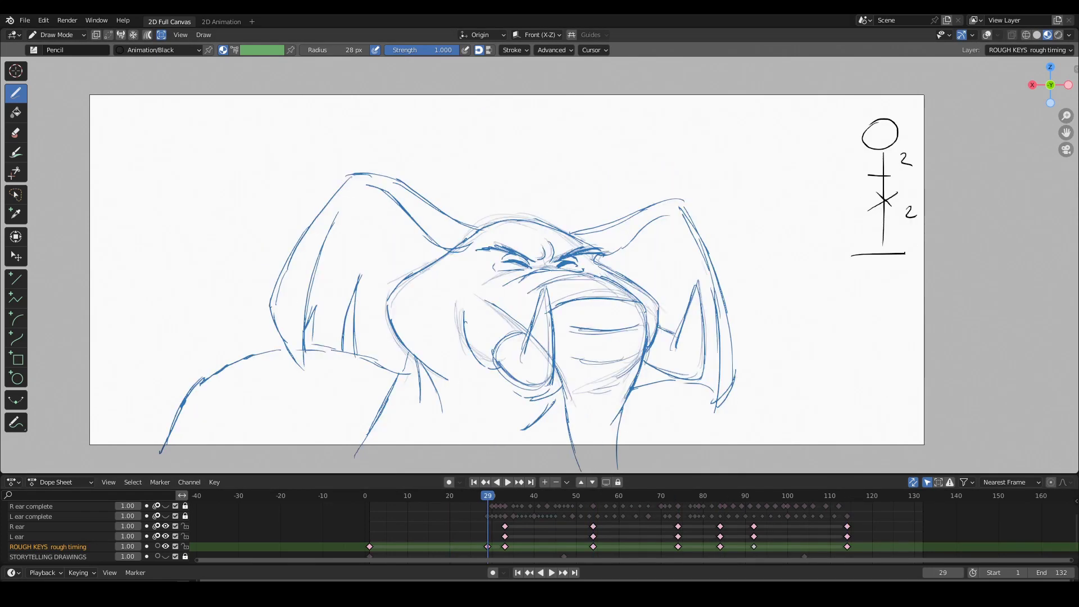
pyautogui.press('Up')
pyautogui.press('Up')
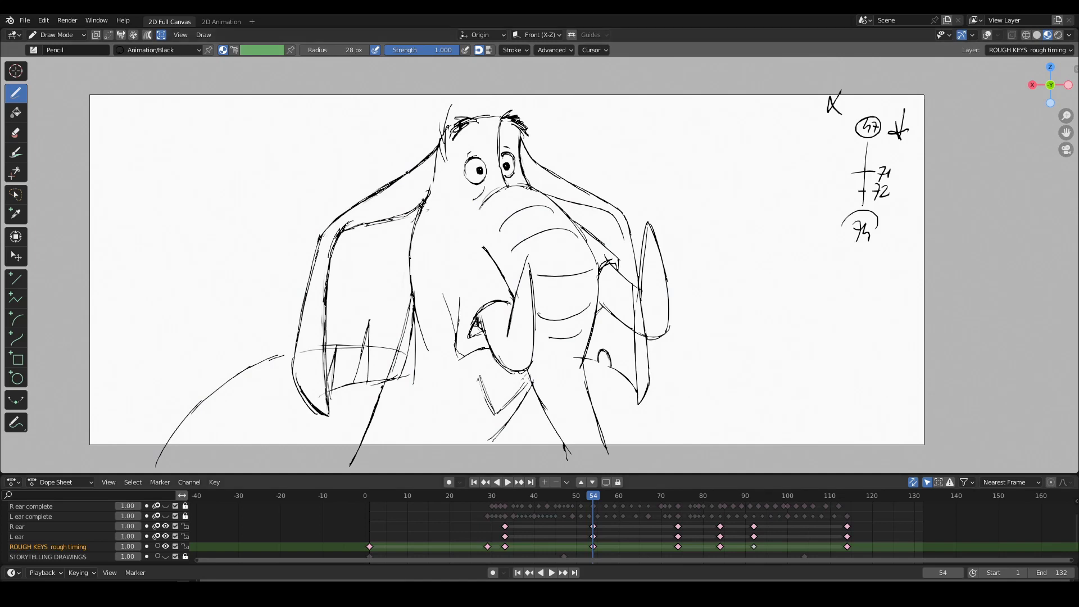
# Go back before the frame 29 key and flip forward through six rough timing keys
pyautogui.click(441, 496)
pyautogui.press('Up')
pyautogui.press('Up')
pyautogui.press('Up')
pyautogui.press('Up')
pyautogui.press('Up')
pyautogui.press('Up')
pyautogui.press('Up')
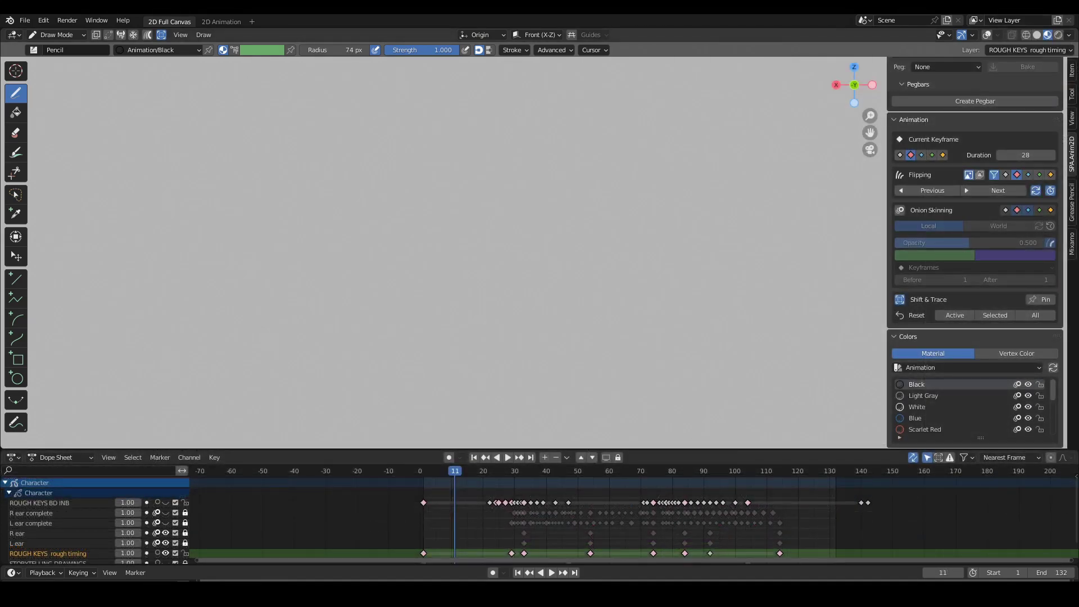
# Draw a black circled number 1 on the empty canvas and letter HAPPY above it
pyautogui.moveTo(247, 324); pyautogui.dragTo(273, 348)
pyautogui.moveTo(274, 279)
pyautogui.mouseDown()
pyautogui.moveTo(256, 285)
pyautogui.moveTo(276, 282)
pyautogui.mouseUp()
pyautogui.moveTo(232, 243); pyautogui.dragTo(233, 275)
pyautogui.moveTo(229, 256); pyautogui.dragTo(243, 254)
pyautogui.moveTo(243, 271); pyautogui.dragTo(257, 256)
pyautogui.moveTo(260, 247)
pyautogui.mouseDown()
pyautogui.moveTo(261, 267)
pyautogui.moveTo(267, 257)
pyautogui.mouseUp()
pyautogui.moveTo(268, 264)
pyautogui.mouseDown()
pyautogui.moveTo(275, 247)
pyautogui.moveTo(281, 254)
pyautogui.mouseUp()
pyautogui.moveTo(284, 246); pyautogui.dragTo(279, 263)
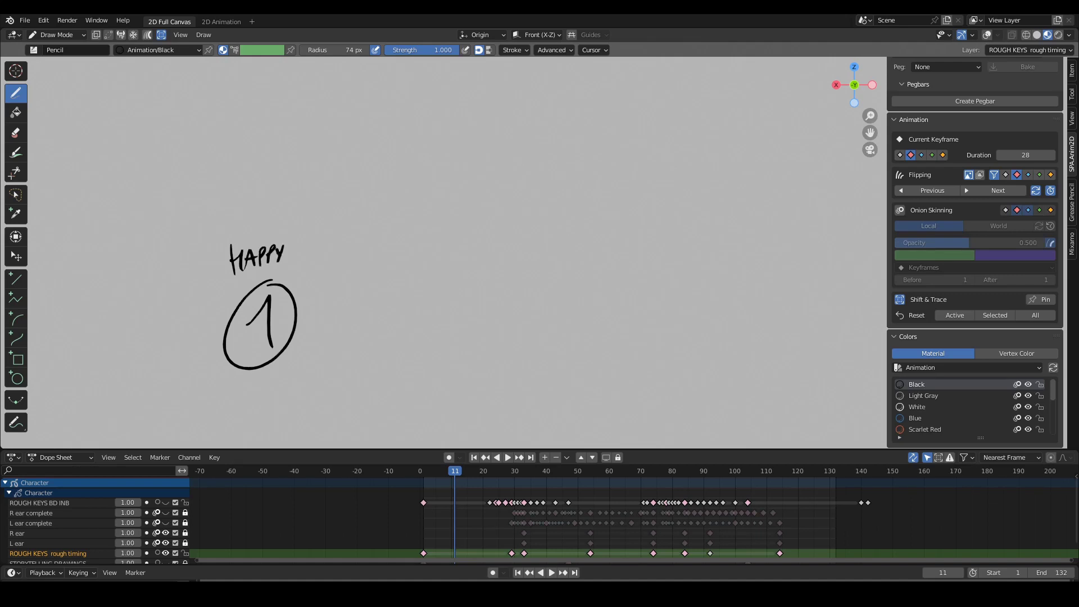
# Draw a circled number 2 up and to the right of pose 1 and letter SHOCKED above it
pyautogui.moveTo(490, 122)
pyautogui.mouseDown()
pyautogui.moveTo(509, 125)
pyautogui.moveTo(493, 150)
pyautogui.mouseUp()
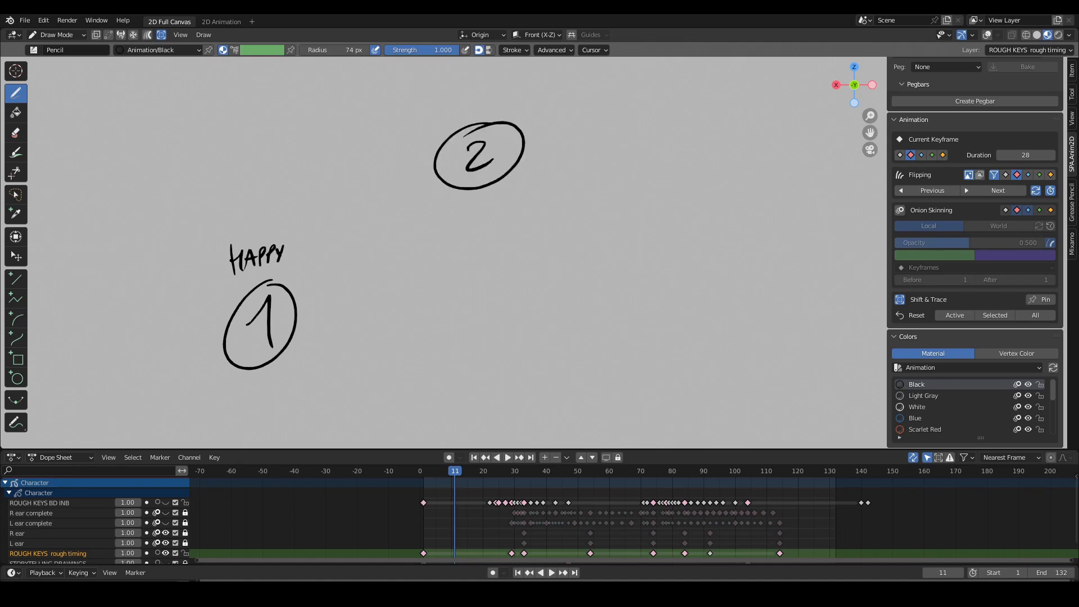
pyautogui.moveTo(466, 90); pyautogui.dragTo(453, 112)
pyautogui.moveTo(474, 89)
pyautogui.mouseDown()
pyautogui.moveTo(474, 112)
pyautogui.moveTo(487, 109)
pyautogui.mouseUp()
pyautogui.moveTo(501, 95); pyautogui.dragTo(511, 109)
pyautogui.moveTo(520, 95); pyautogui.dragTo(526, 112)
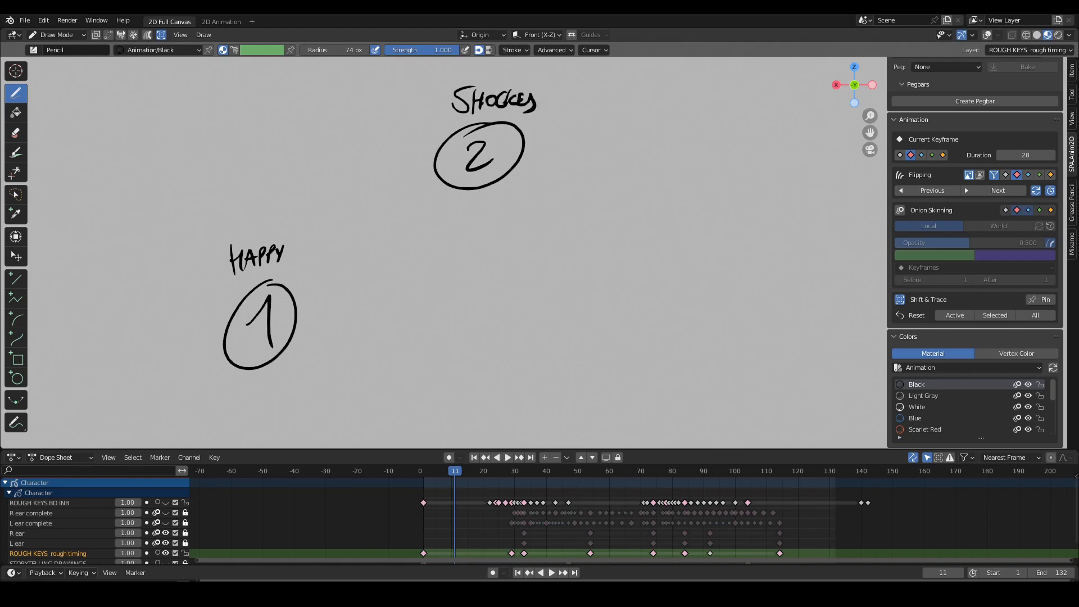
# Draw a circled number 3 down and to the right of pose 2 and letter ANGRY above it
pyautogui.moveTo(652, 296)
pyautogui.mouseDown()
pyautogui.moveTo(624, 298)
pyautogui.moveTo(647, 303)
pyautogui.moveTo(638, 339)
pyautogui.moveTo(618, 346)
pyautogui.mouseUp()
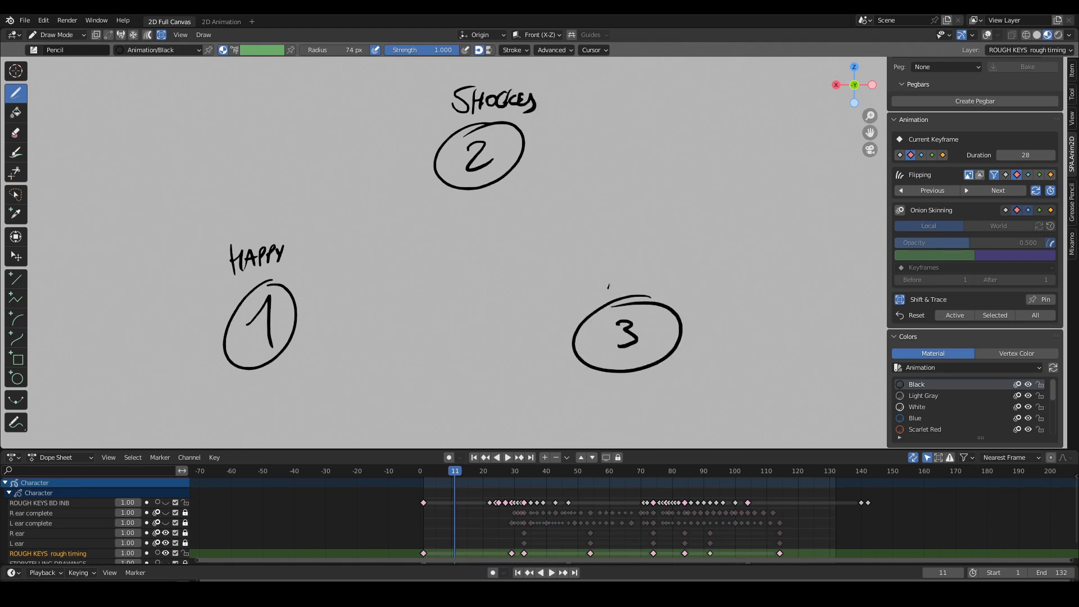
pyautogui.moveTo(609, 289); pyautogui.dragTo(622, 286)
pyautogui.moveTo(613, 280)
pyautogui.mouseDown()
pyautogui.moveTo(641, 264)
pyautogui.moveTo(664, 285)
pyautogui.mouseUp()
pyautogui.click(656, 281)
pyautogui.moveTo(673, 270); pyautogui.dragTo(674, 284)
# Draw a Blue squashed ellipse overlapping the lower edge of circle 1 and label it ANTIC
pyautogui.click(908, 418)
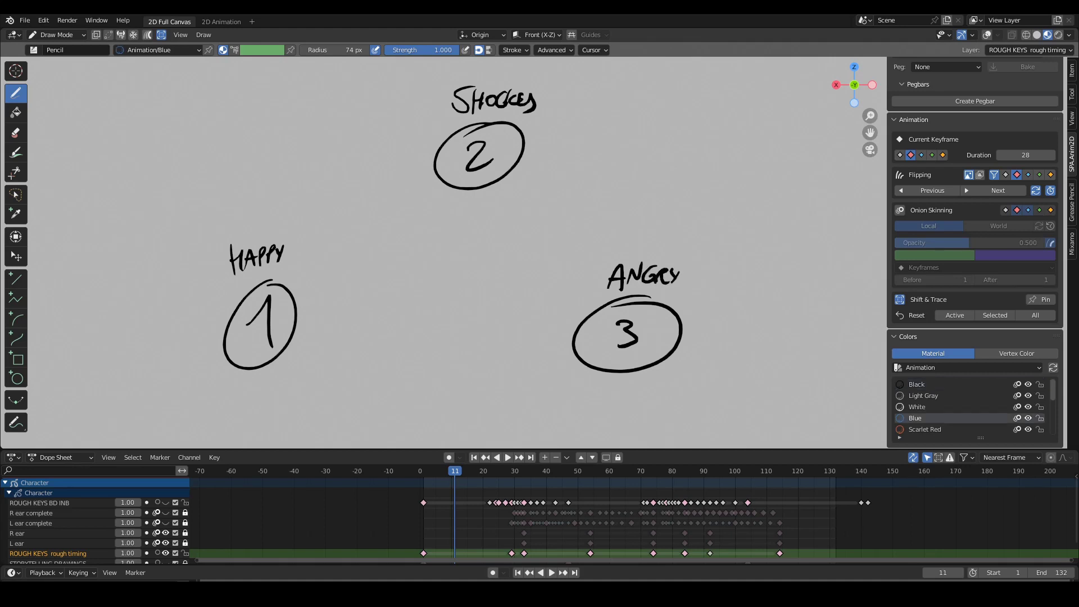
pyautogui.moveTo(280, 346)
pyautogui.mouseDown()
pyautogui.moveTo(242, 359)
pyautogui.moveTo(283, 345)
pyautogui.mouseUp()
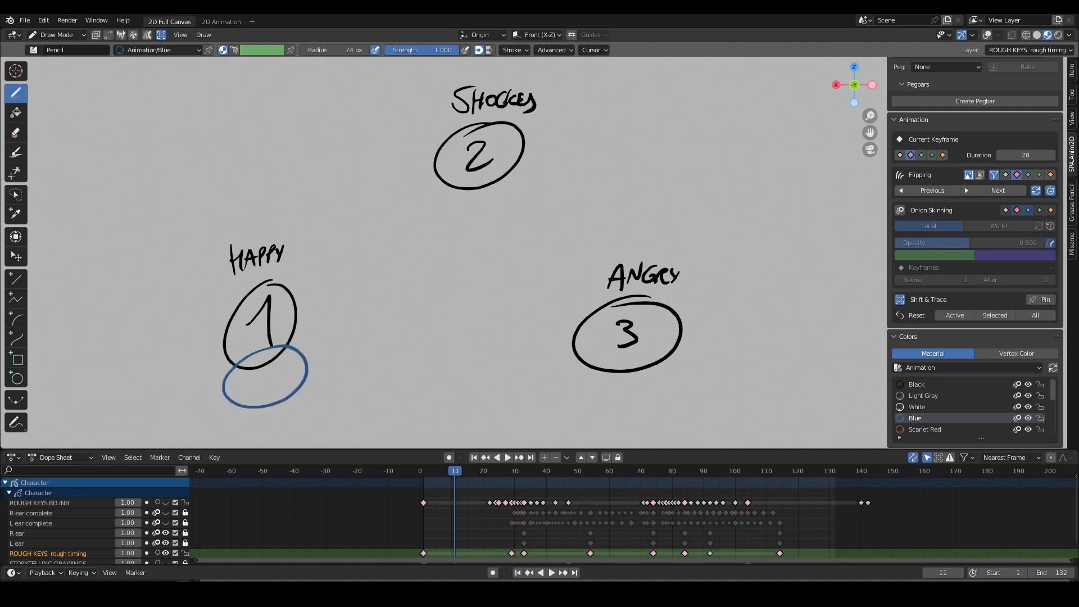
pyautogui.moveTo(287, 425); pyautogui.dragTo(300, 409)
pyautogui.moveTo(307, 421); pyautogui.dragTo(327, 404)
pyautogui.moveTo(322, 405); pyautogui.dragTo(321, 416)
pyautogui.moveTo(330, 405); pyautogui.dragTo(342, 416)
pyautogui.moveTo(350, 415); pyautogui.dragTo(349, 418)
# Draw a curved path from the anticipation ellipse toward circle 2, with a stretched ellipse and two spacing ticks along it
pyautogui.moveTo(268, 366)
pyautogui.mouseDown()
pyautogui.moveTo(444, 221)
pyautogui.moveTo(430, 243)
pyautogui.mouseUp()
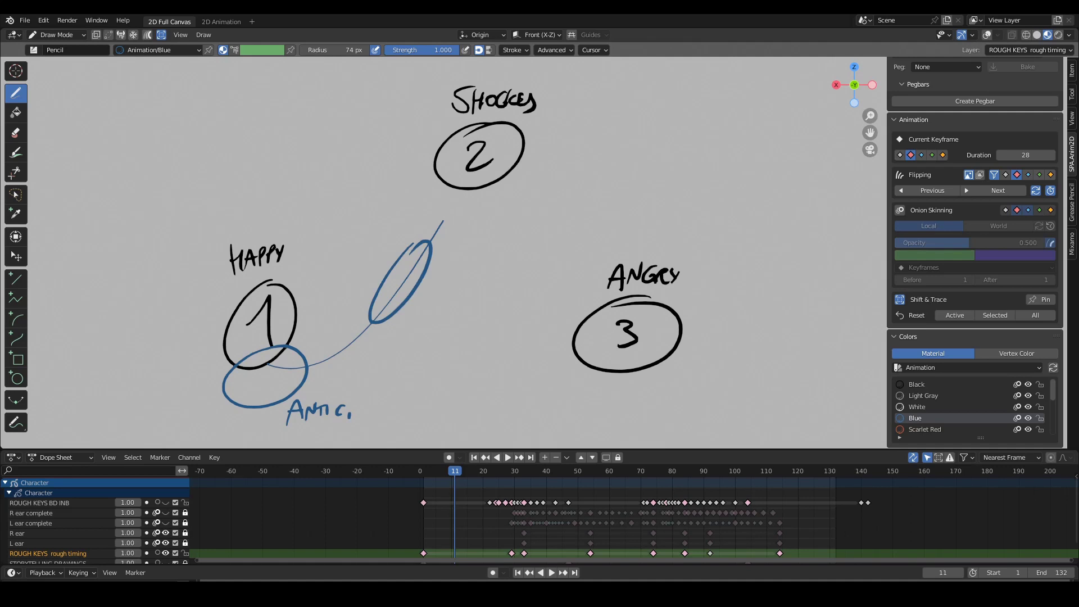
pyautogui.moveTo(431, 196); pyautogui.dragTo(464, 219)
pyautogui.moveTo(448, 178); pyautogui.dragTo(465, 193)
# Add a blue circle overlapping the right side of circle 2 and label it ANTIC
pyautogui.moveTo(525, 114); pyautogui.dragTo(569, 108)
pyautogui.moveTo(572, 115); pyautogui.dragTo(589, 102)
pyautogui.moveTo(584, 105); pyautogui.dragTo(592, 114)
pyautogui.moveTo(603, 106); pyautogui.dragTo(599, 114)
pyautogui.click(609, 113)
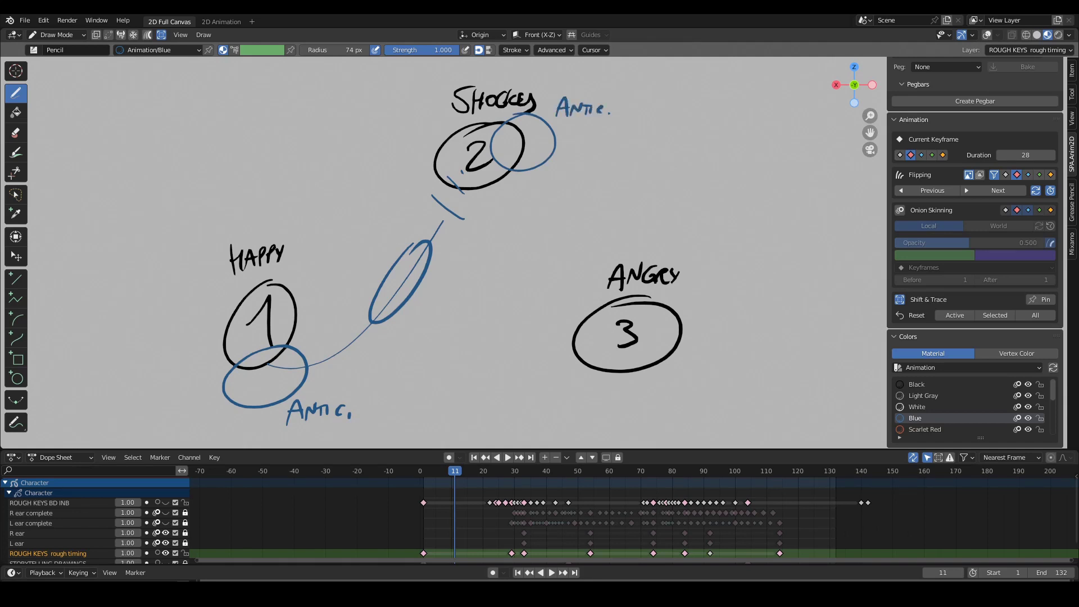
# Draw a path from the second anticipation down to an ellipse below circle 3, label it OVERSHOOT, and curve a line back into circle 3
pyautogui.moveTo(522, 136)
pyautogui.mouseDown()
pyautogui.moveTo(565, 350)
pyautogui.moveTo(590, 344)
pyautogui.mouseUp()
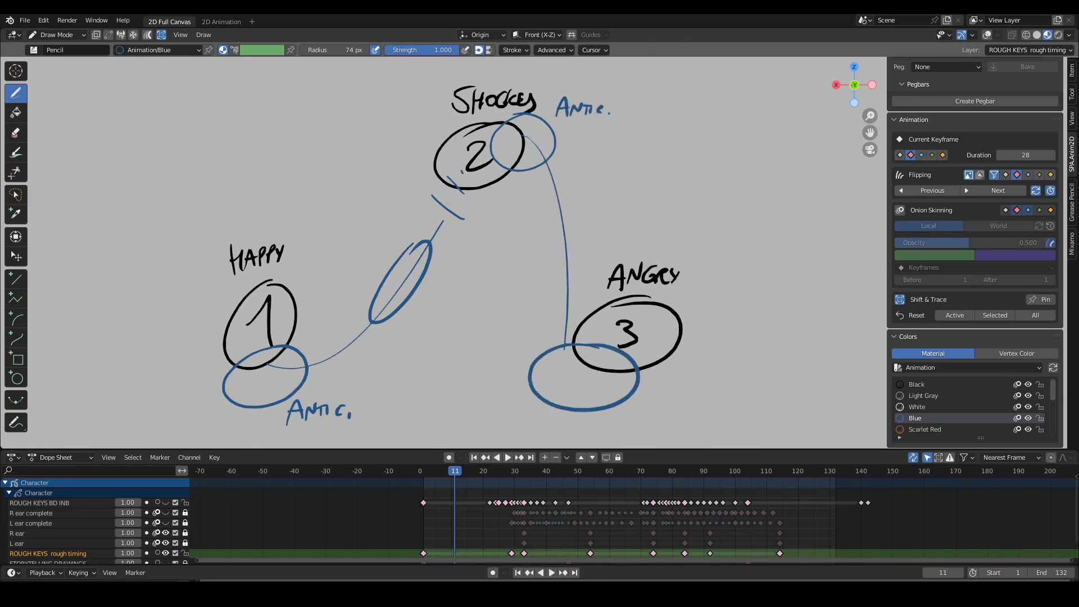
pyautogui.moveTo(579, 418)
pyautogui.mouseDown()
pyautogui.moveTo(604, 431)
pyautogui.moveTo(666, 421)
pyautogui.mouseUp()
pyautogui.moveTo(583, 386); pyautogui.dragTo(630, 360)
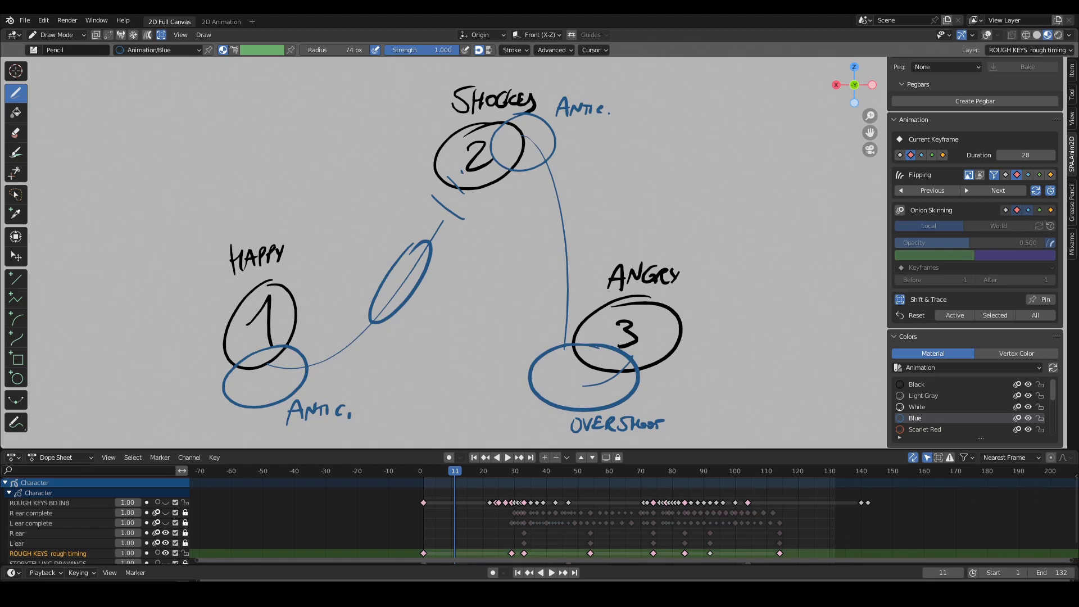
# Sketch trial blue ellipses and motion strokes around circle 2 to illustrate its movement, undoing each one
pyautogui.scroll(-1, 534, 258)
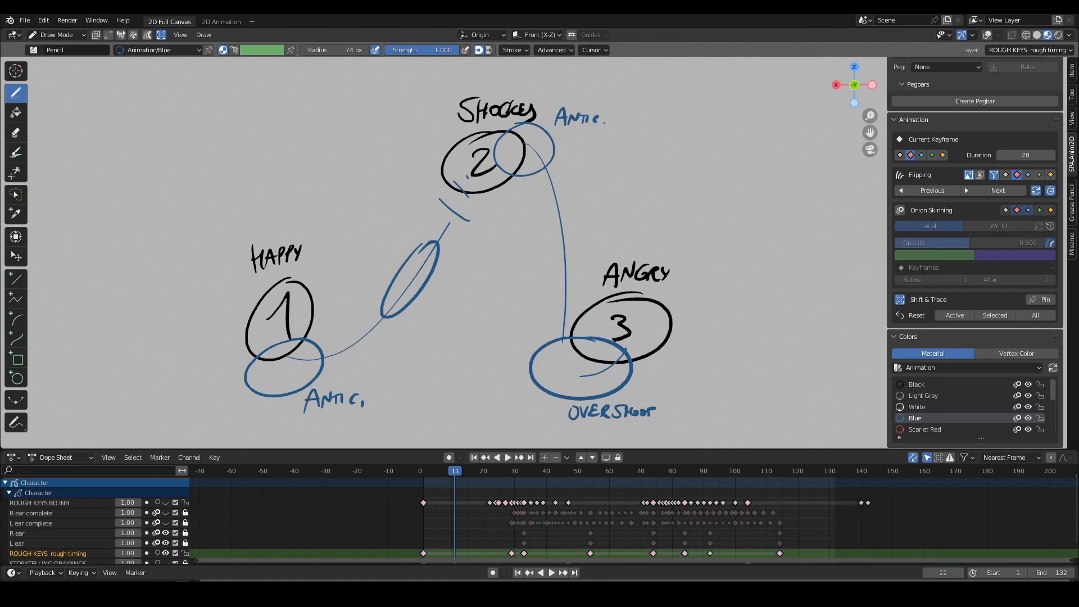
pyautogui.moveTo(523, 128)
pyautogui.mouseDown()
pyautogui.moveTo(480, 131)
pyautogui.moveTo(545, 138)
pyautogui.moveTo(541, 163)
pyautogui.mouseUp()
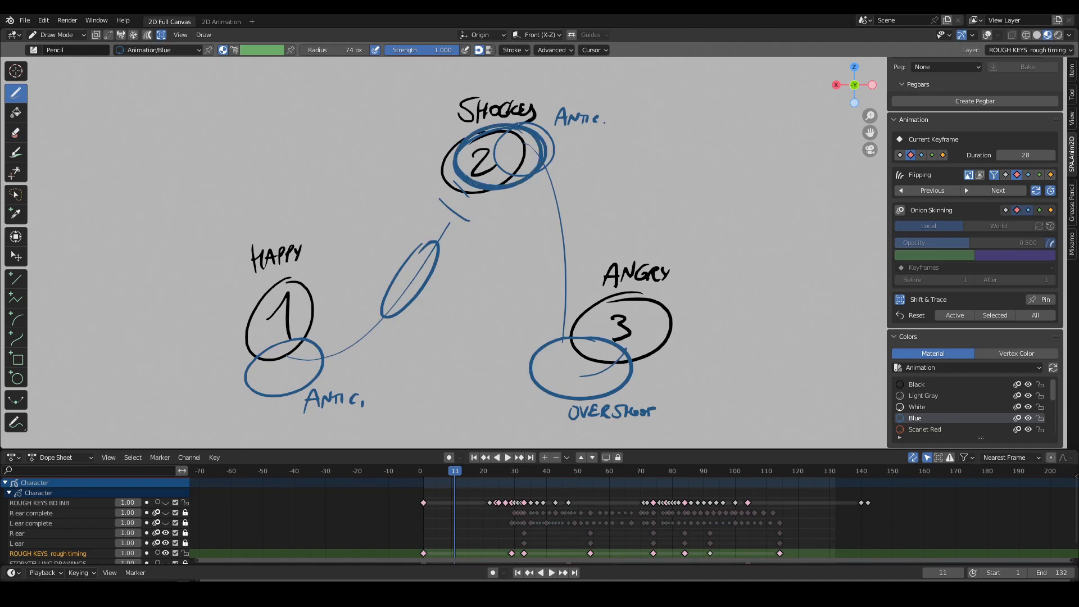
pyautogui.hotkey('ctrl', 'z')
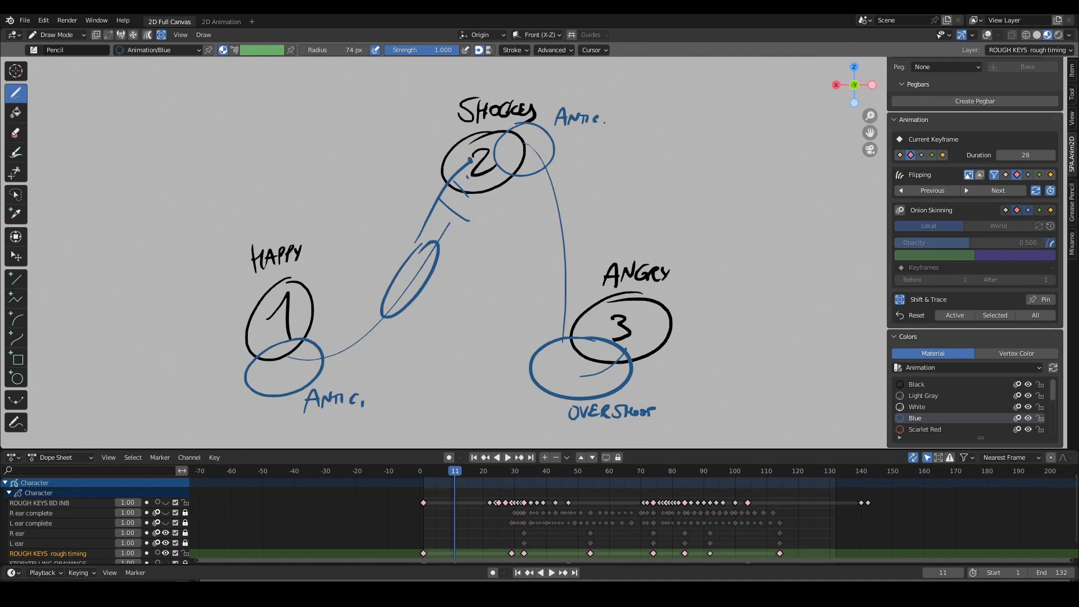
pyautogui.moveTo(494, 148); pyautogui.dragTo(585, 240)
pyautogui.hotkey('ctrl', 'z')
pyautogui.moveTo(487, 135)
pyautogui.mouseDown()
pyautogui.moveTo(483, 195)
pyautogui.moveTo(511, 145)
pyautogui.moveTo(496, 158)
pyautogui.moveTo(531, 119)
pyautogui.mouseUp()
pyautogui.hotkey('ctrl', 'z')
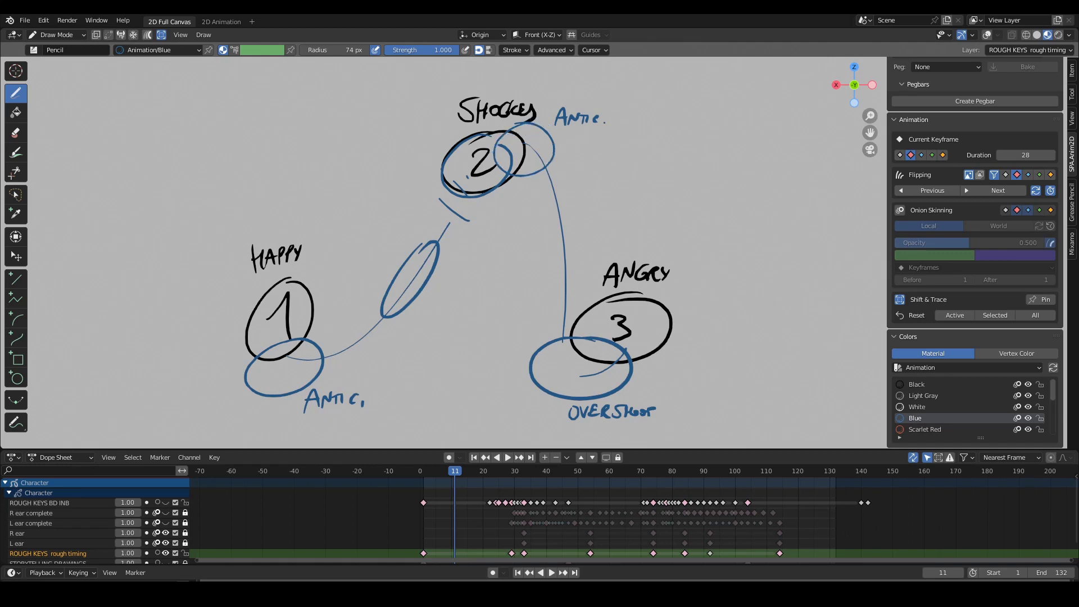
pyautogui.hotkey('ctrl', 'z')
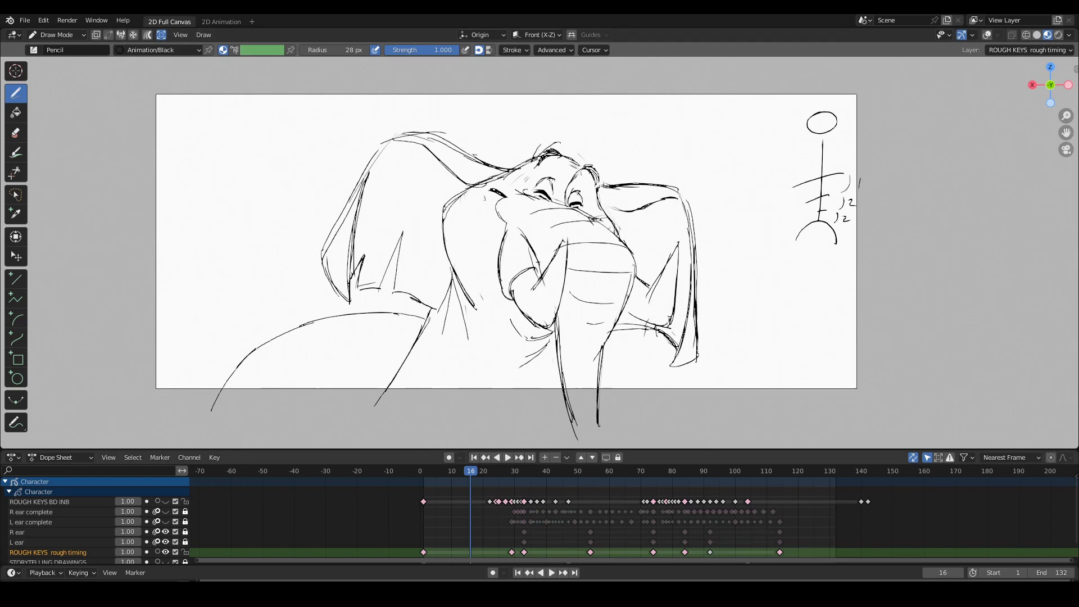
# Play and scrub the rough timing animation from frame 16, stopping at frame 31
pyautogui.press('space')
pyautogui.moveTo(524, 471); pyautogui.dragTo(517, 471)
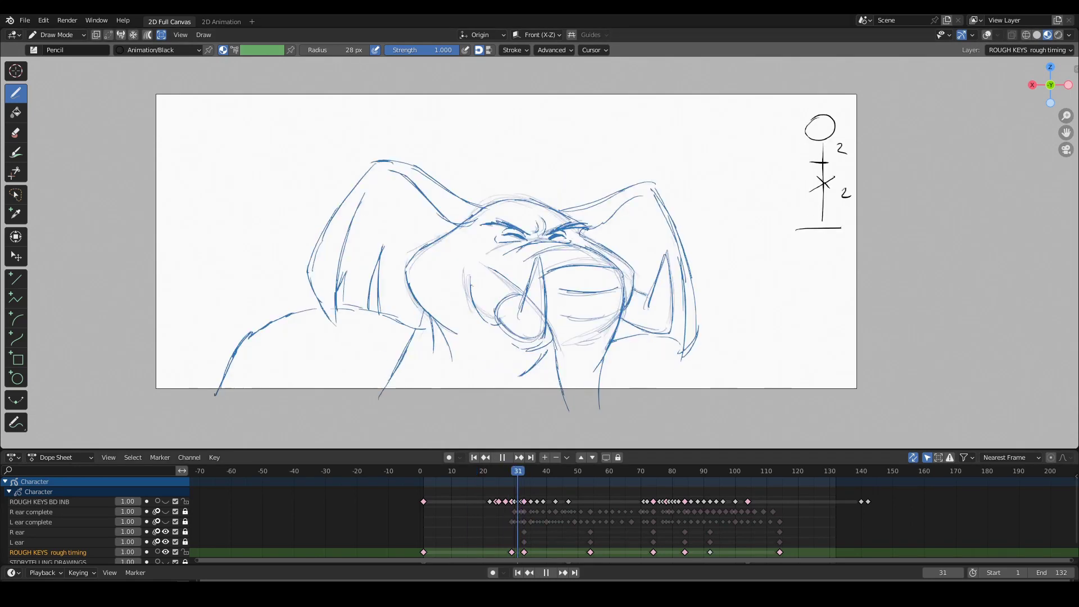
pyautogui.press('space')
# Draw small marks beside the elephant's two ears on the frame 31 drawing, and undo them
pyautogui.moveTo(733, 174); pyautogui.dragTo(713, 196)
pyautogui.hotkey('ctrl', 'z')
pyautogui.hotkey('ctrl', 'z')
pyautogui.moveTo(313, 129); pyautogui.dragTo(328, 165)
pyautogui.moveTo(314, 158); pyautogui.dragTo(328, 152)
pyautogui.hotkey('ctrl', 'z')
pyautogui.hotkey('ctrl', 'z')
# Trace the elephant's back, chest, head and trunk contours in black over the blue frame 31 drawing, leaving out the ears
pyautogui.moveTo(212, 400)
pyautogui.mouseDown()
pyautogui.moveTo(281, 325)
pyautogui.moveTo(408, 329)
pyautogui.mouseUp()
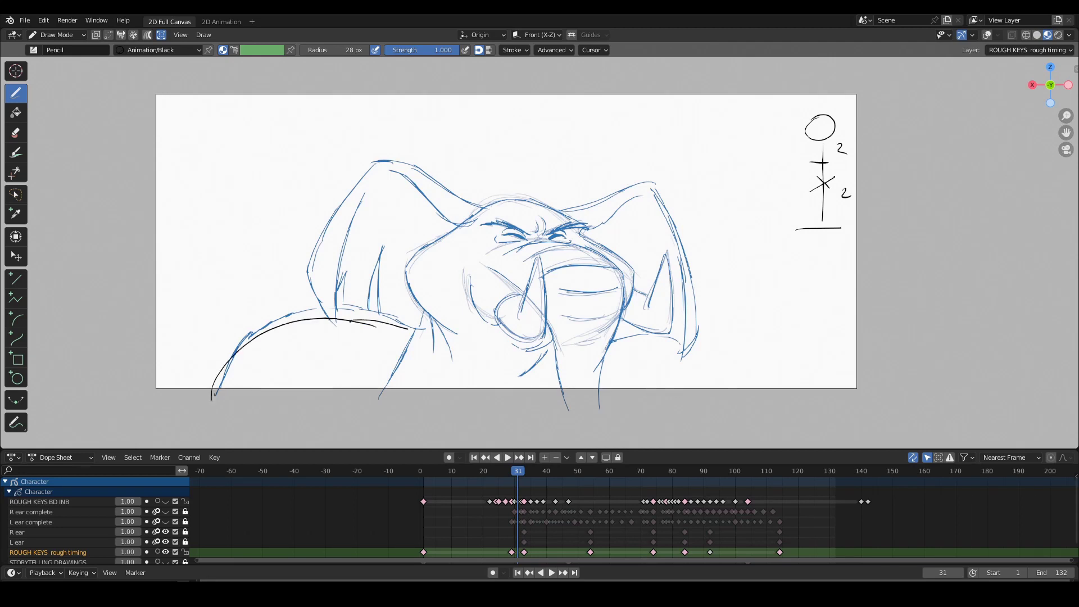
pyautogui.moveTo(218, 381)
pyautogui.mouseDown()
pyautogui.moveTo(413, 328)
pyautogui.moveTo(391, 372)
pyautogui.mouseUp()
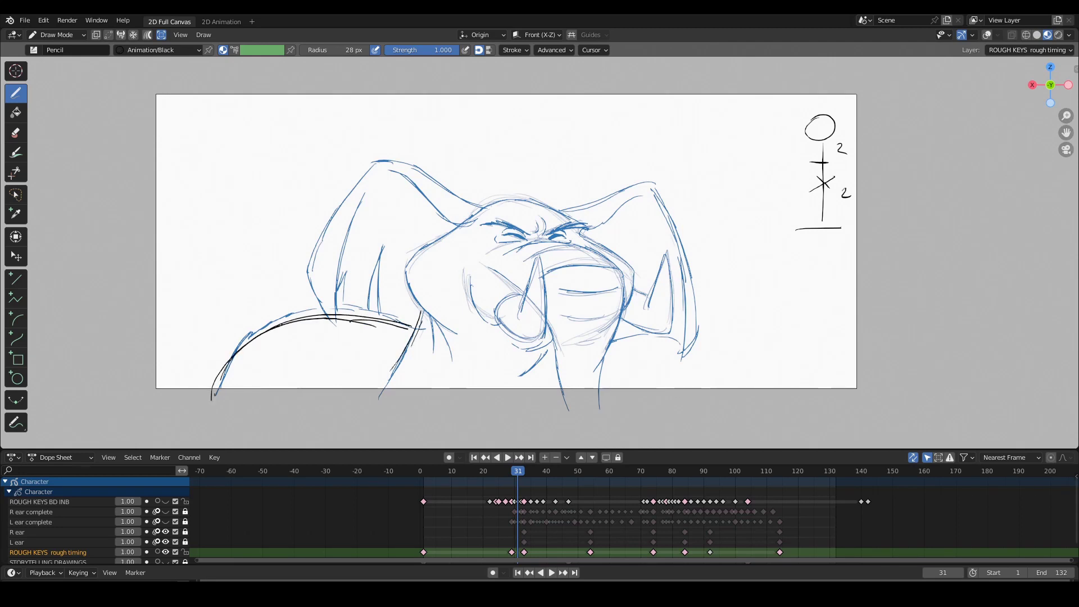
pyautogui.moveTo(554, 336); pyautogui.dragTo(563, 404)
pyautogui.moveTo(403, 277)
pyautogui.mouseDown()
pyautogui.moveTo(421, 313)
pyautogui.moveTo(607, 260)
pyautogui.mouseUp()
pyautogui.moveTo(571, 213); pyautogui.dragTo(610, 264)
pyautogui.moveTo(572, 216); pyautogui.dragTo(606, 248)
pyautogui.moveTo(556, 238); pyautogui.dragTo(599, 388)
pyautogui.moveTo(619, 317); pyautogui.dragTo(594, 405)
pyautogui.moveTo(623, 288); pyautogui.dragTo(623, 309)
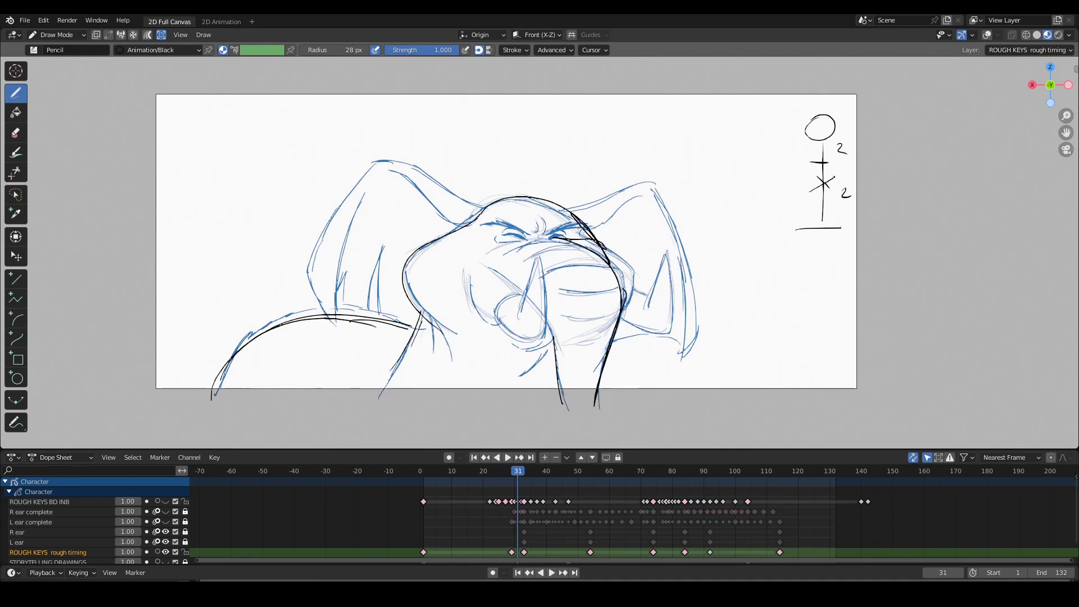
pyautogui.moveTo(592, 244); pyautogui.dragTo(622, 325)
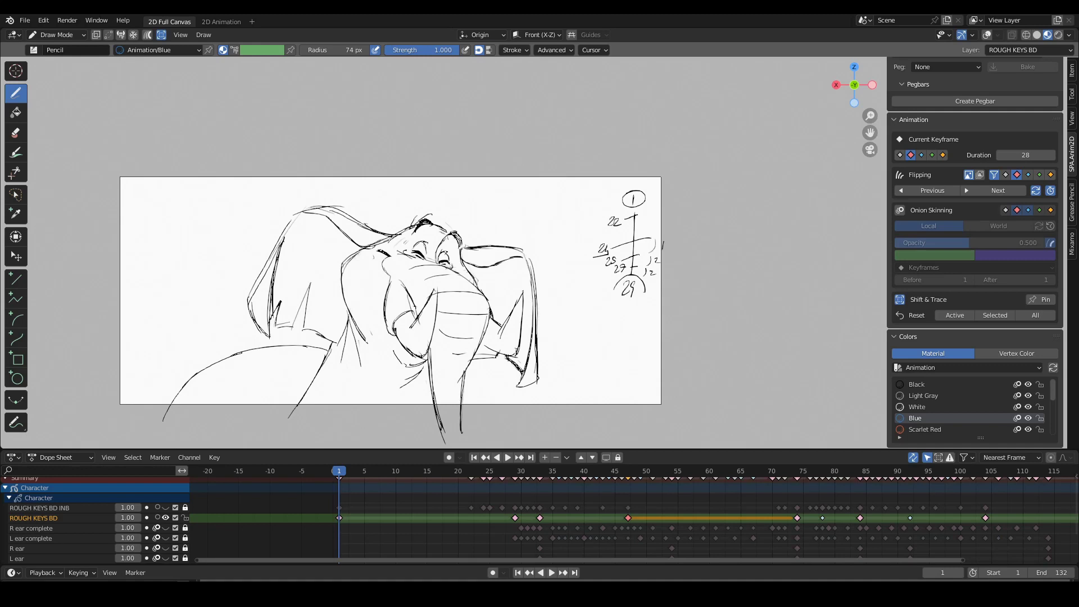
# Trace one blue contour along the back, head and trunk of the frame 1 drawing in ROUGH KEYS BD, and undo it
pyautogui.moveTo(176, 404)
pyautogui.mouseDown()
pyautogui.moveTo(307, 345)
pyautogui.moveTo(342, 276)
pyautogui.moveTo(470, 252)
pyautogui.moveTo(487, 332)
pyautogui.moveTo(452, 447)
pyautogui.mouseUp()
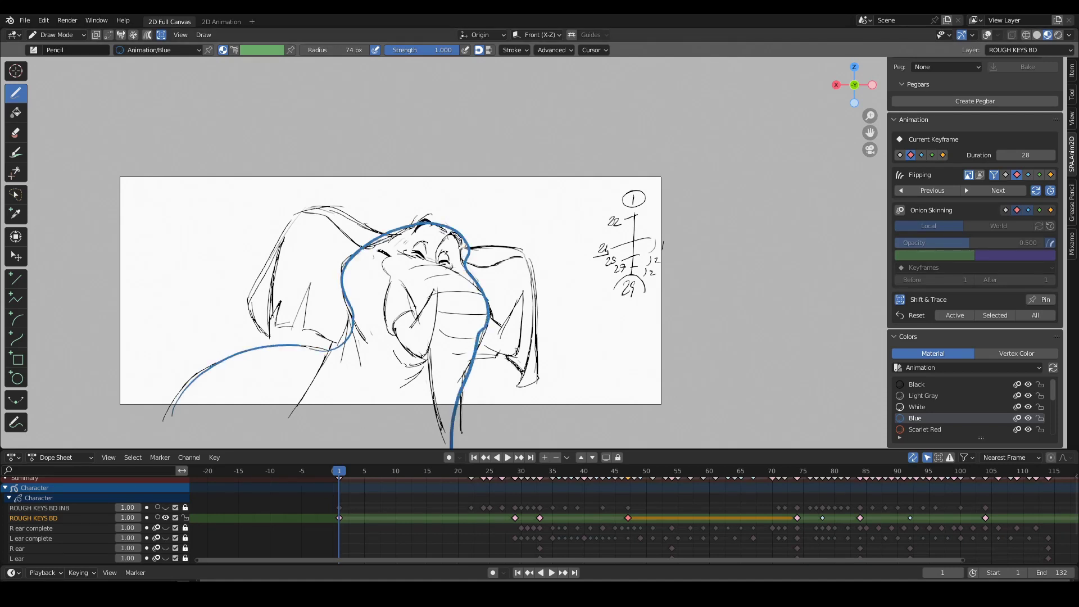
pyautogui.hotkey('ctrl', 'z')
# Step through the ROUGH KEYS BD drawings from frame 18, through frames 29, 33 and 47, to frame 84
pyautogui.click(446, 471)
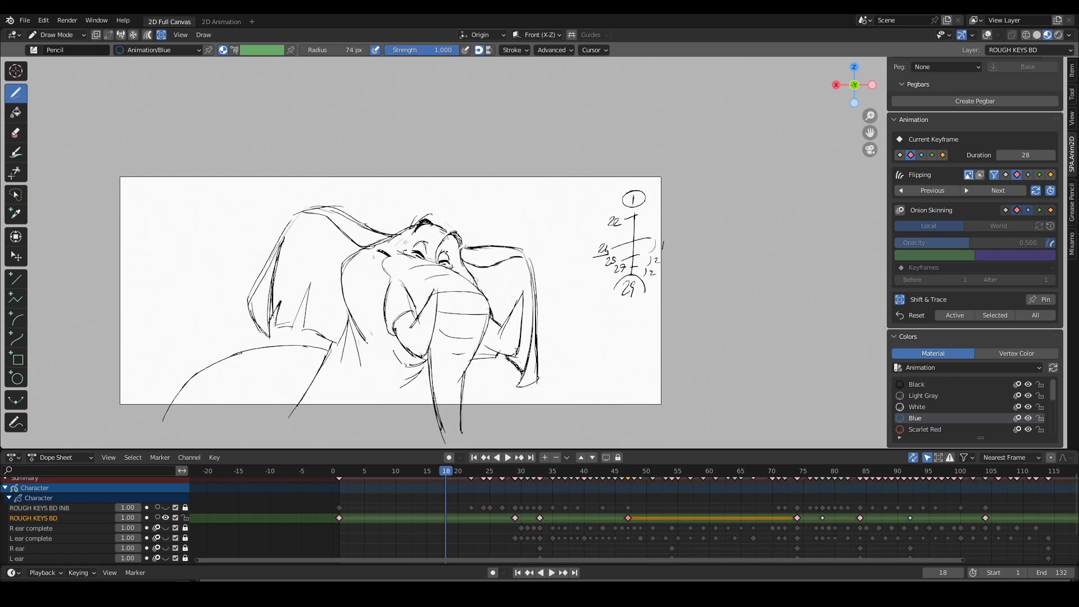
pyautogui.press('Up')
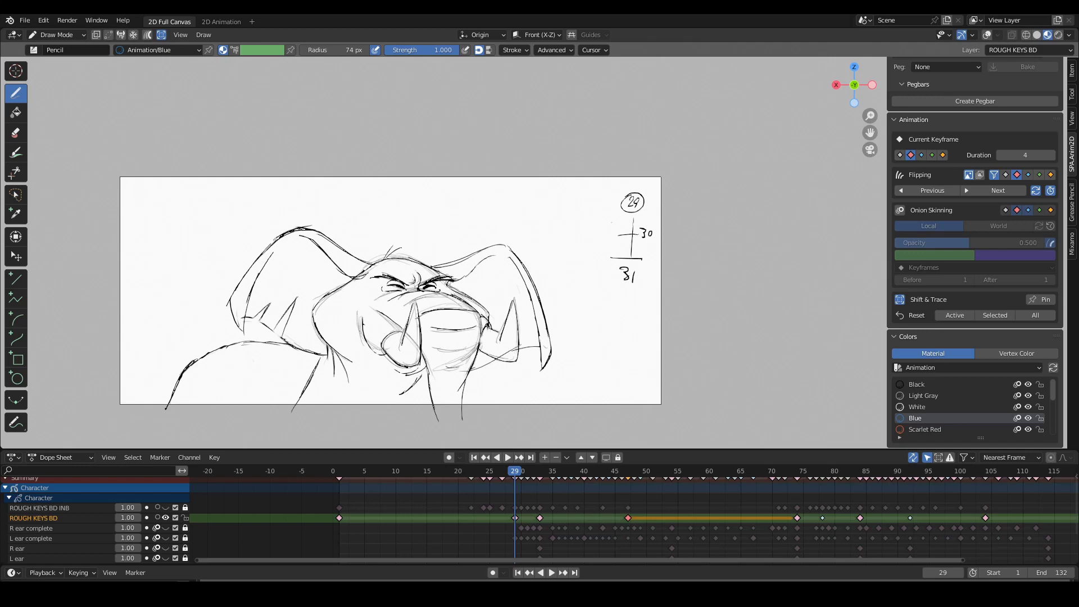
pyautogui.press('Up')
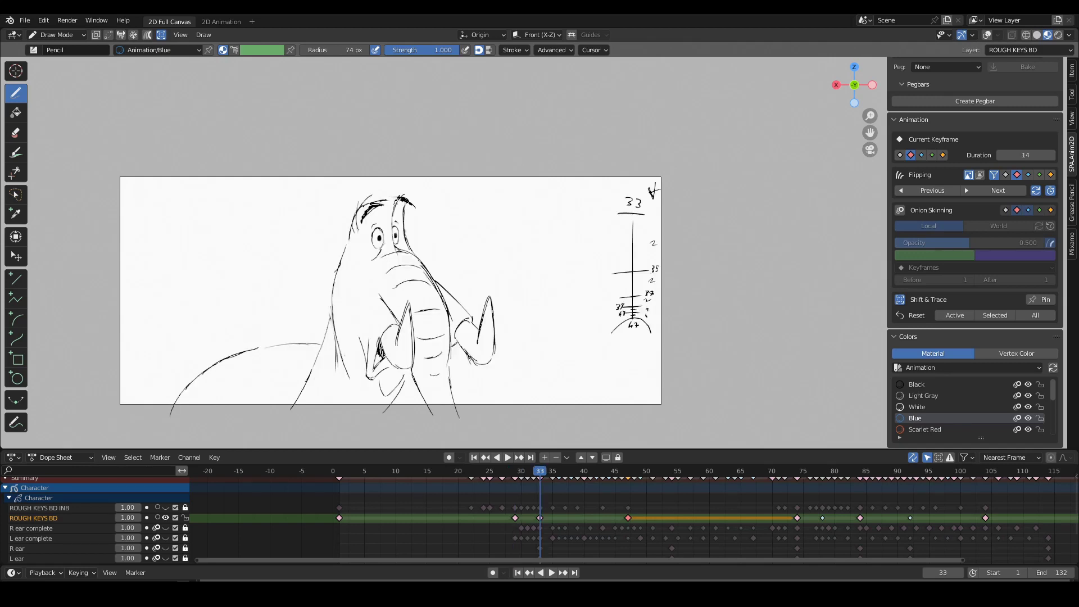
pyautogui.press('Up')
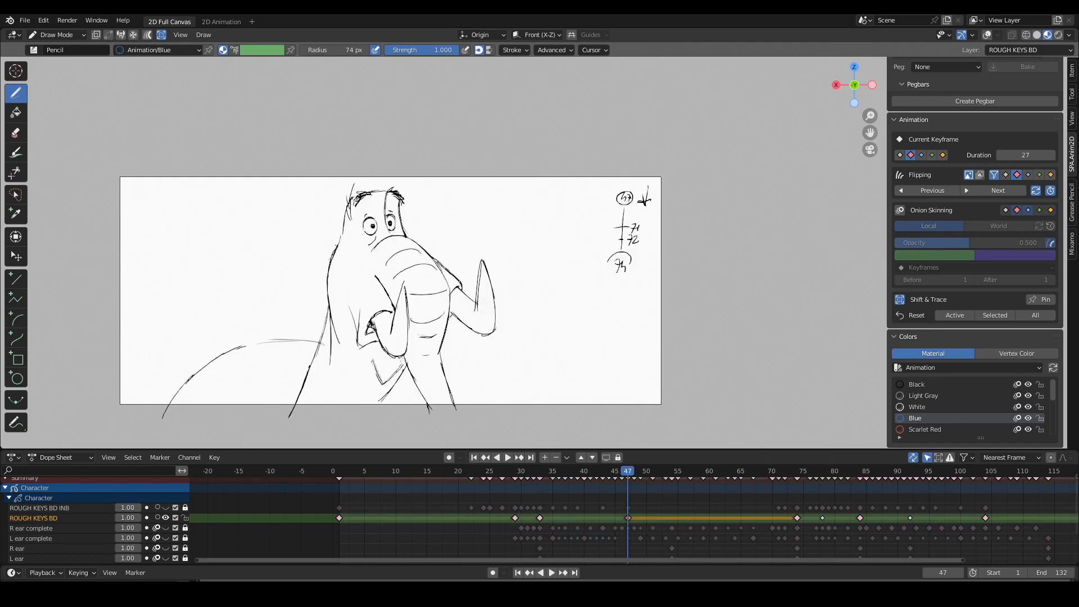
pyautogui.press('Up')
# View the frame 104 drawing and step through the ROUGH KEYS BD drawings again from frame 25 to frame 84
pyautogui.press('Up')
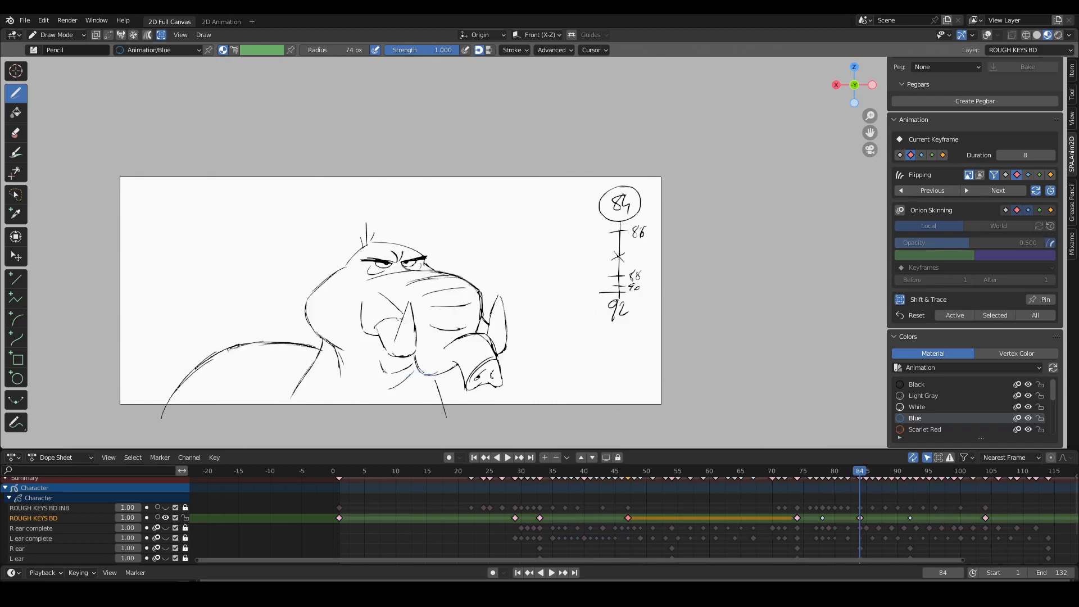
pyautogui.press('Up')
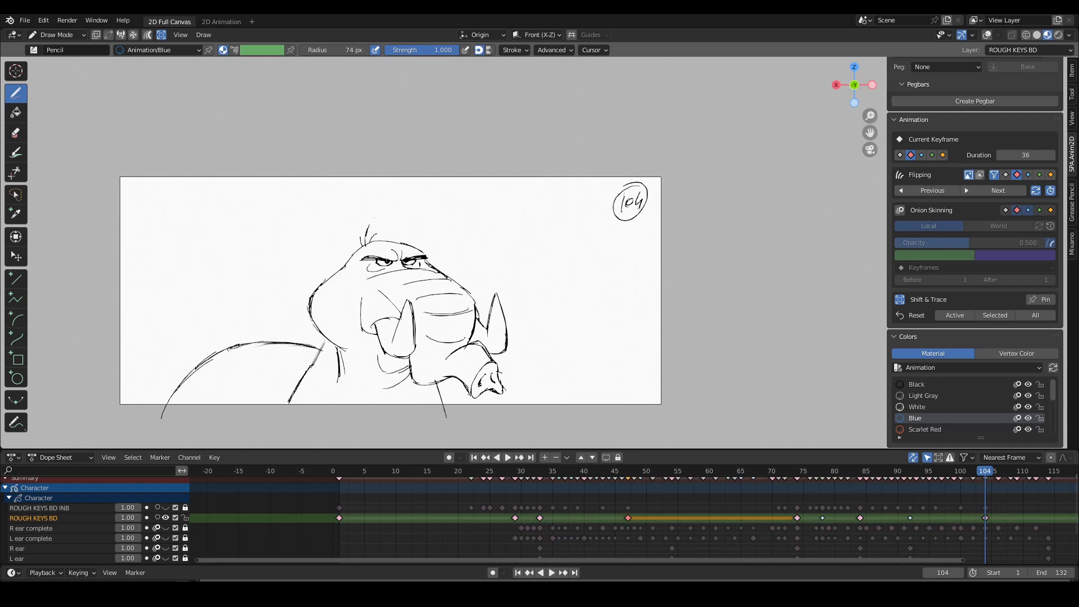
pyautogui.click(490, 471)
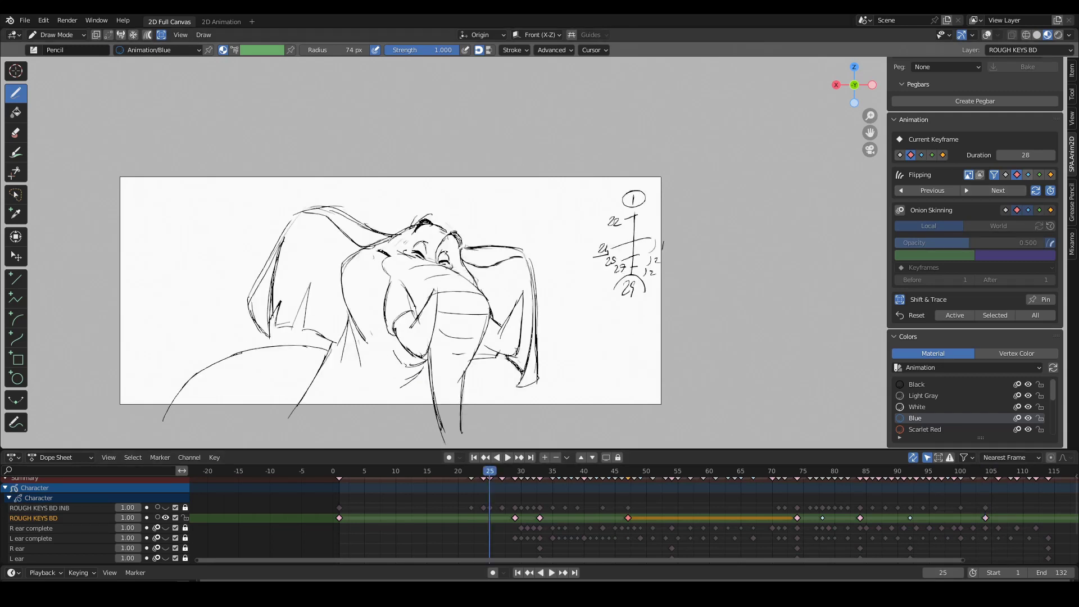
pyautogui.press('Up')
pyautogui.press('Up')
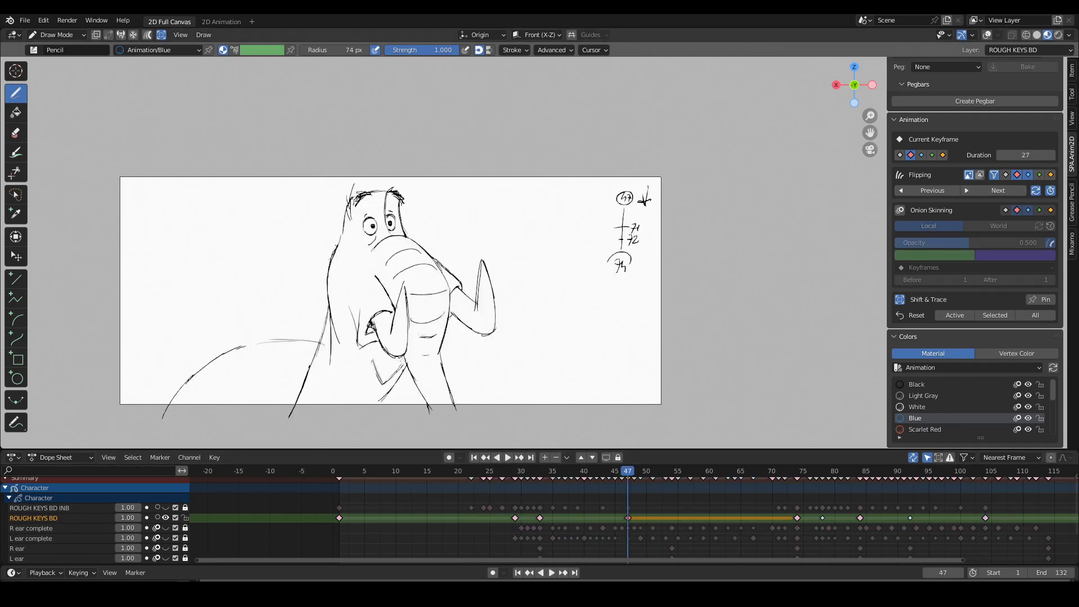
pyautogui.press('Up')
pyautogui.press('Up')
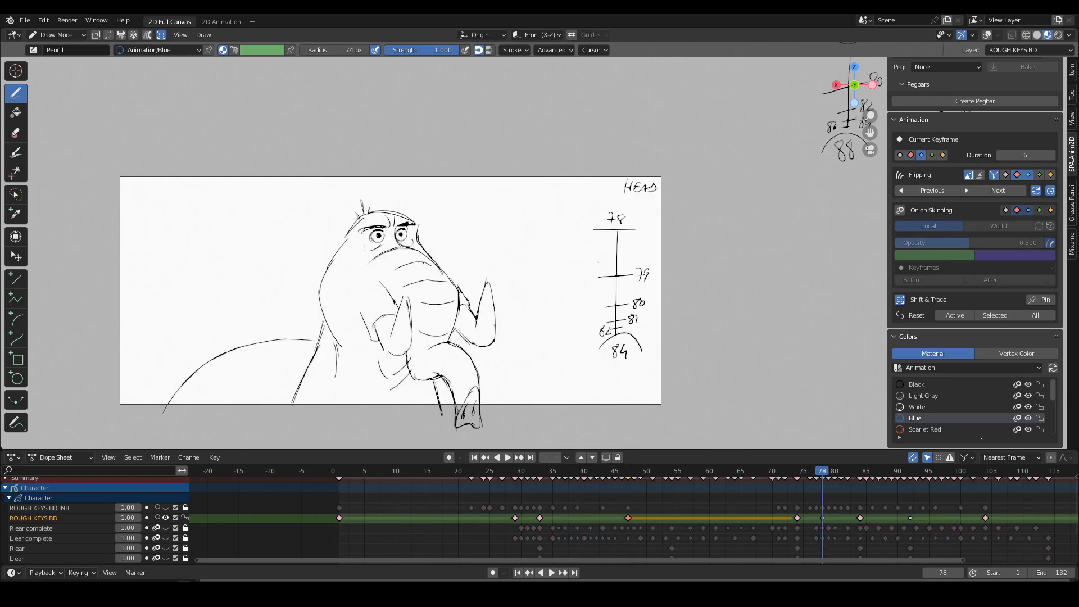
pyautogui.press('Up')
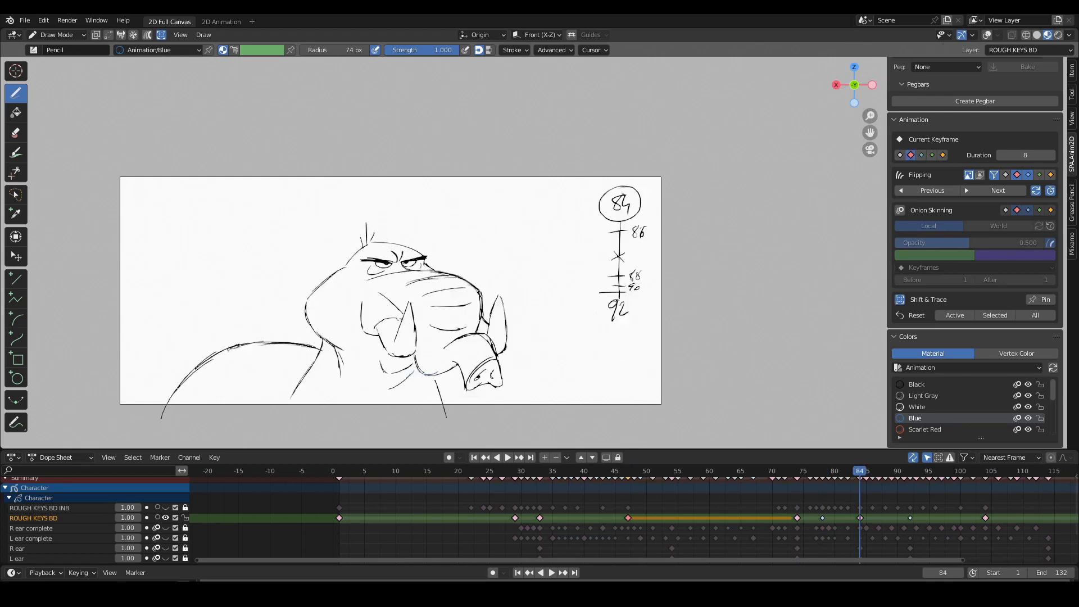
# Flip back and forth between the drawings at frames 74, 78 and 84 to compare the poses, and play the animation
pyautogui.press('Down')
pyautogui.press('Down')
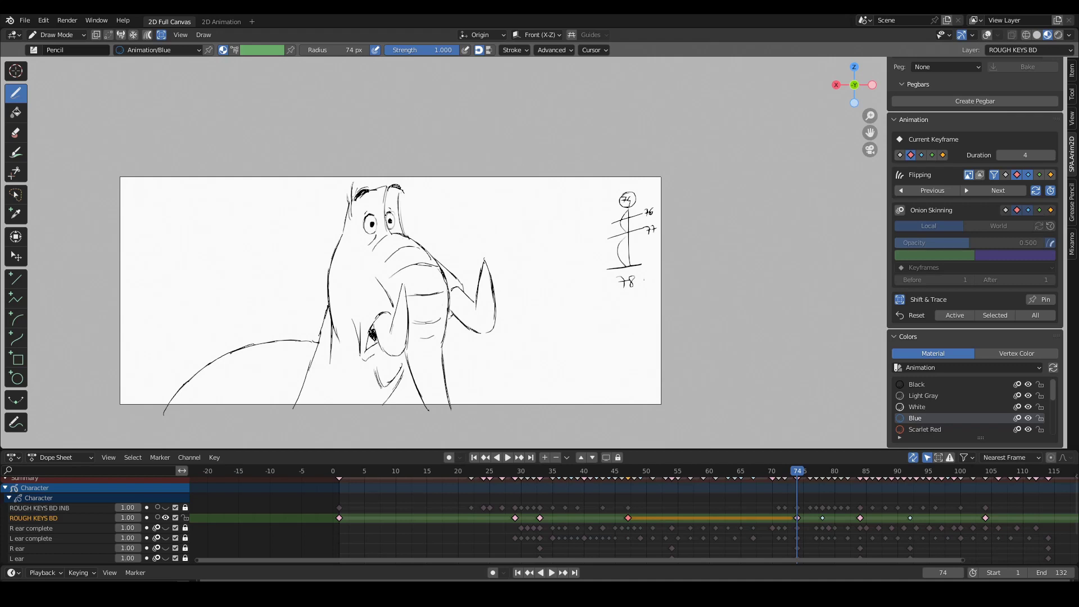
pyautogui.press('Up')
pyautogui.press('Up')
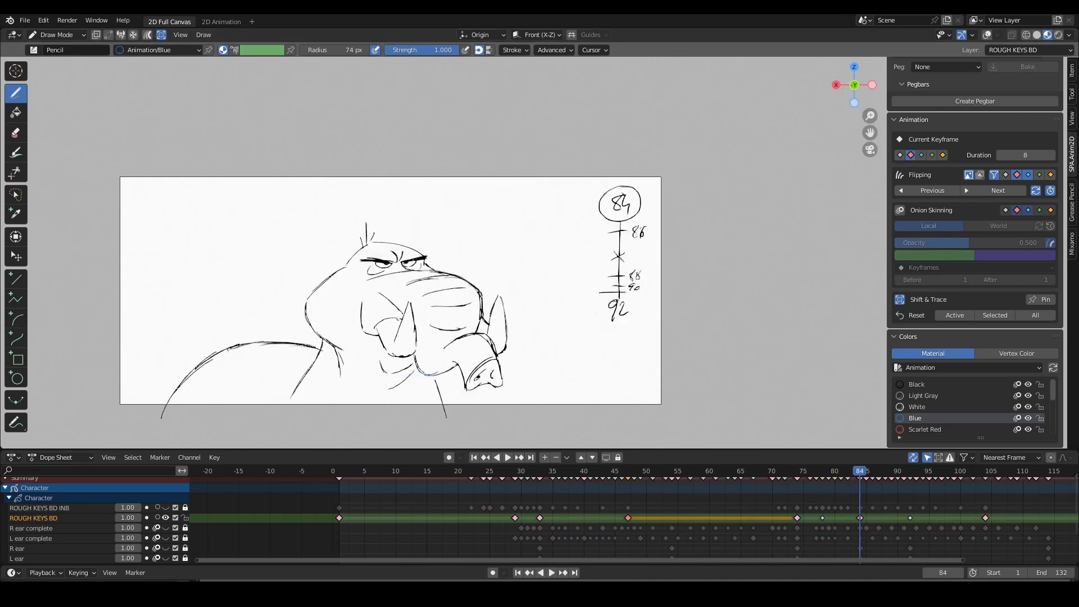
pyautogui.press('Down')
pyautogui.press('Down')
pyautogui.press('Up')
pyautogui.press('Up')
pyautogui.press('Down')
pyautogui.press('Down')
pyautogui.press('Up')
pyautogui.press('Up')
pyautogui.press('Down')
pyautogui.press('Down')
pyautogui.press('space')
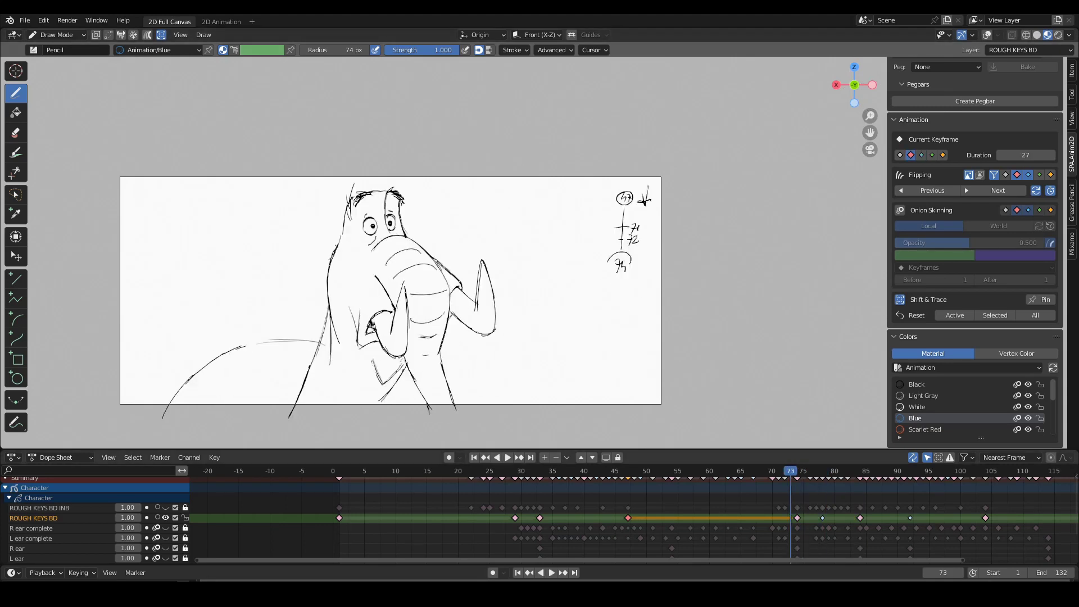
# Compare the elephant's head and trunk poses in the drawings at frames 78, 84 and 92
pyautogui.press('Up')
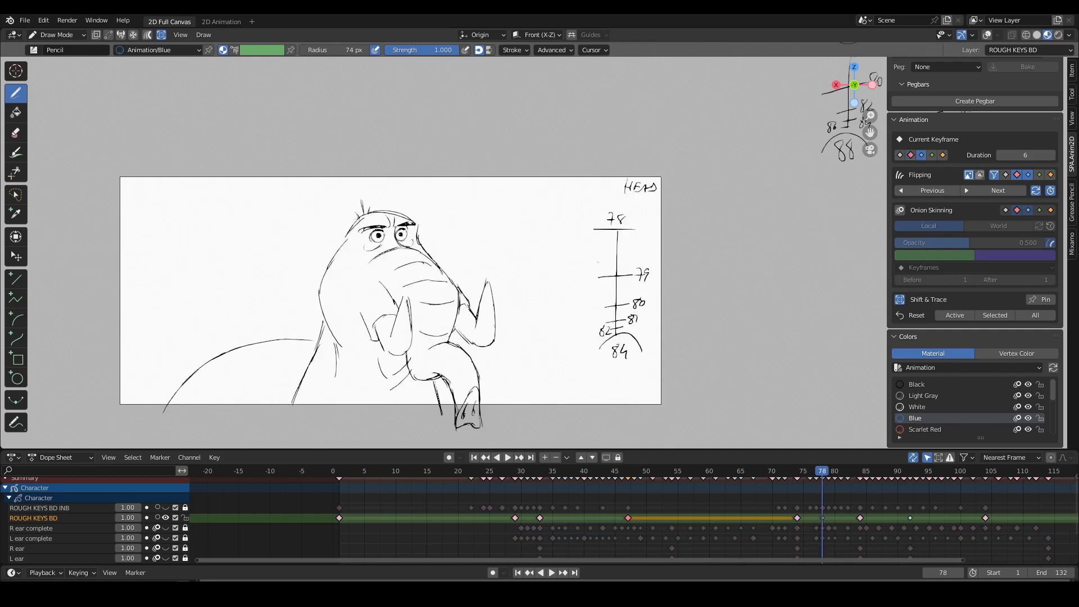
pyautogui.moveTo(511, 427)
pyautogui.mouseDown()
pyautogui.moveTo(511, 362)
pyautogui.moveTo(519, 381)
pyautogui.mouseUp()
pyautogui.press('Down')
pyautogui.press('Up')
pyautogui.press('Up')
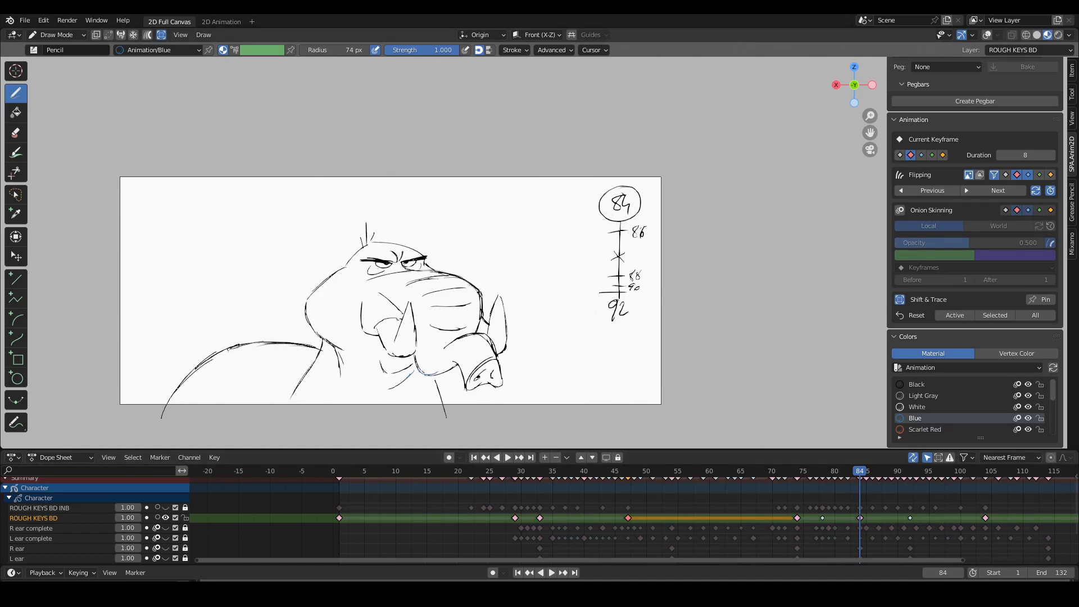
pyautogui.press('Up')
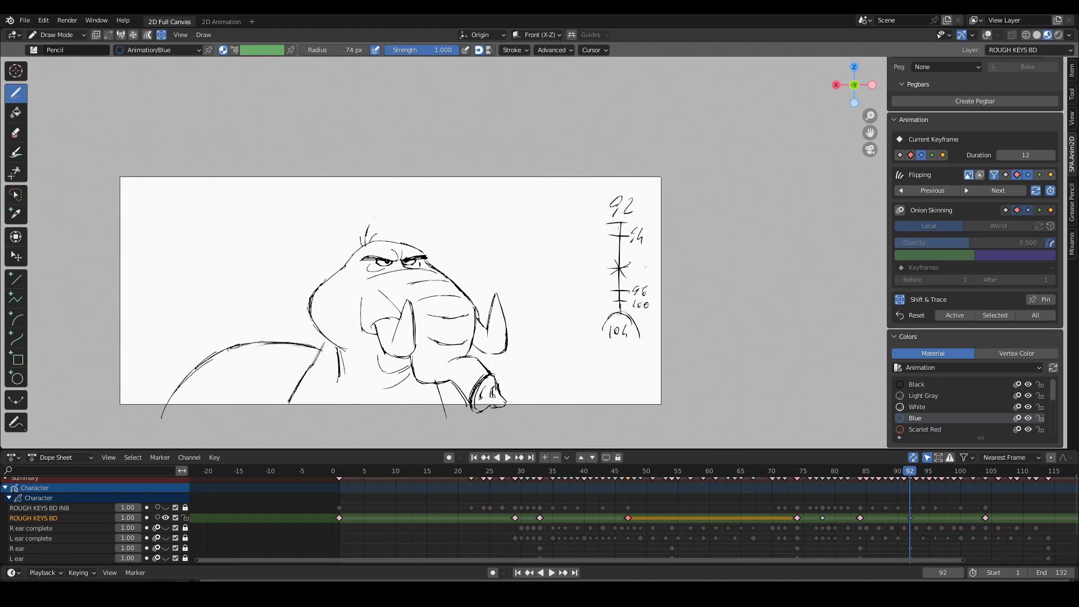
# Circle the elephant's head in blue on the frame 92 drawing and flip through the neighbouring drawings up to frame 104
pyautogui.moveTo(416, 217)
pyautogui.mouseDown()
pyautogui.moveTo(337, 339)
pyautogui.moveTo(351, 231)
pyautogui.moveTo(412, 333)
pyautogui.mouseUp()
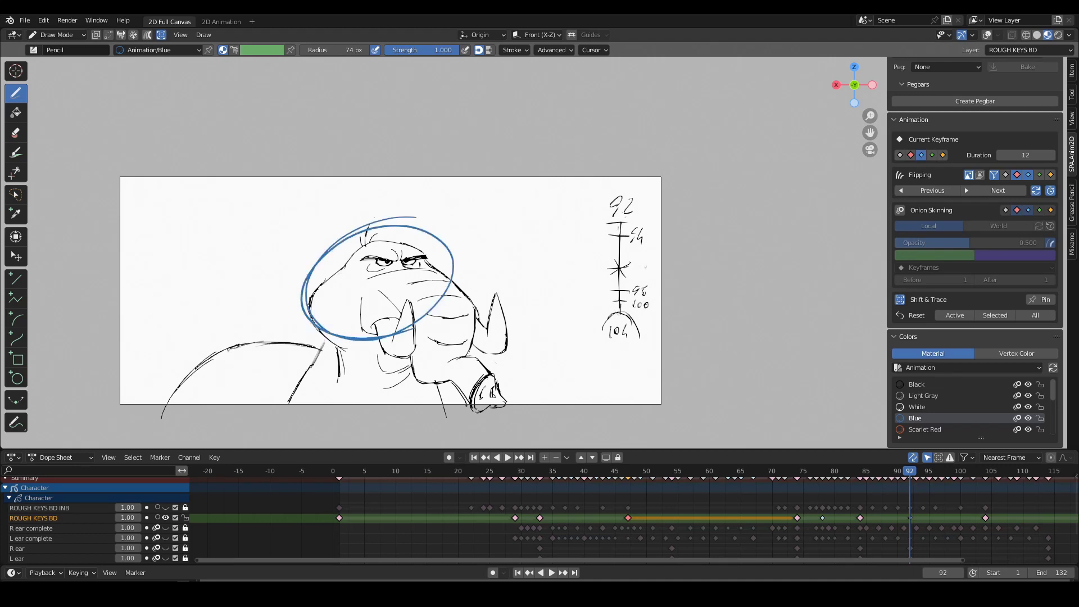
pyautogui.press('Down')
pyautogui.press('Down')
pyautogui.press('Down')
pyautogui.press('Up')
pyautogui.press('Up')
pyautogui.press('Up')
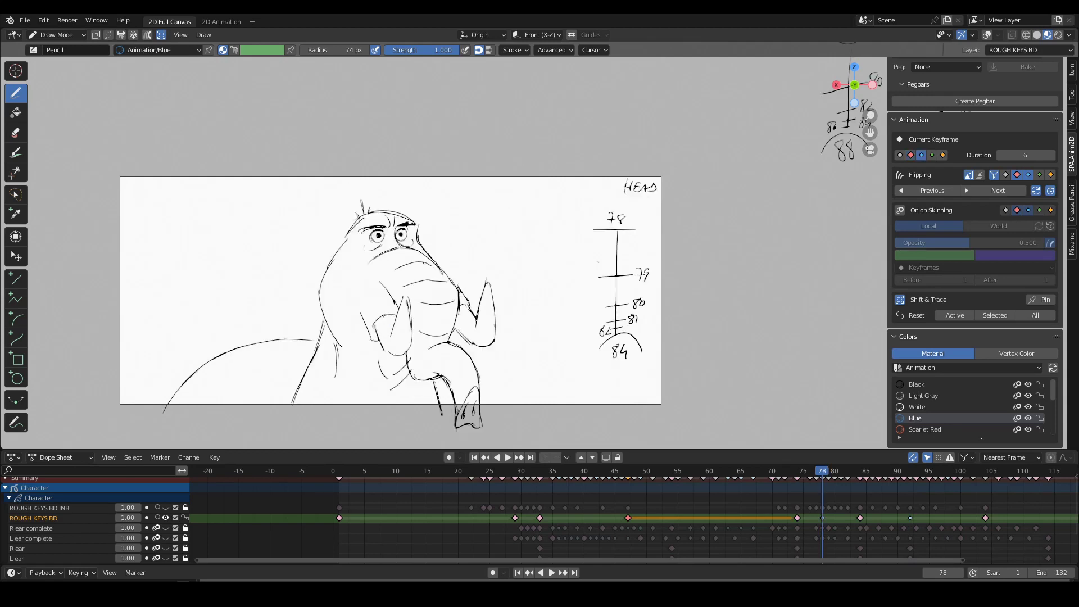
pyautogui.press('Up')
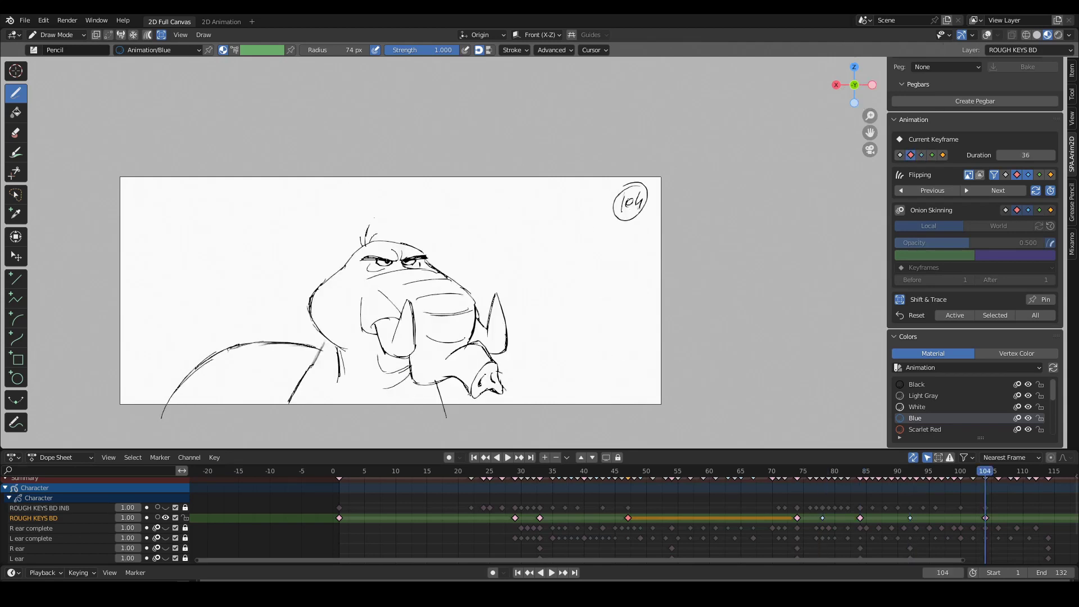
# Review the ROUGH KEYS BD poses from frame 20 through frames 47 and 104, and return to frame 21
pyautogui.click(458, 471)
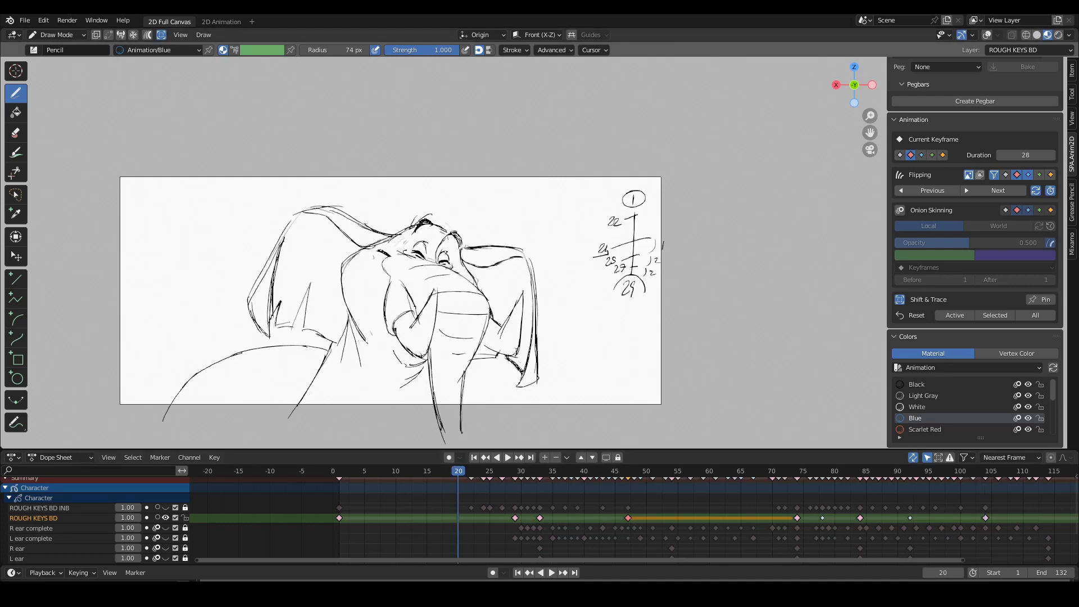
pyautogui.press('Up')
pyautogui.press('Up')
pyautogui.press('Up')
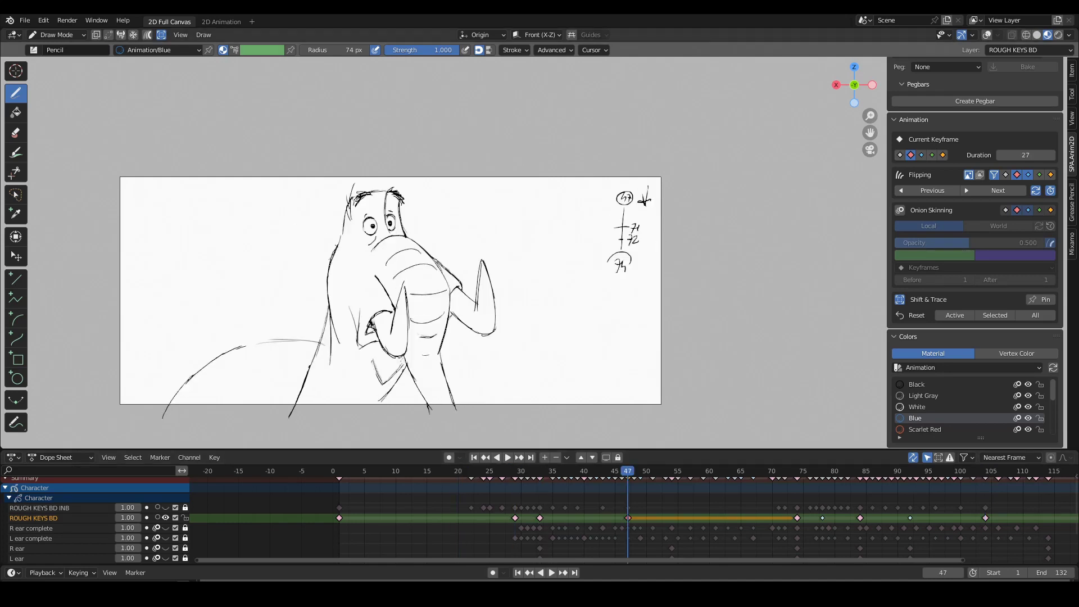
pyautogui.moveTo(628, 471); pyautogui.dragTo(986, 471)
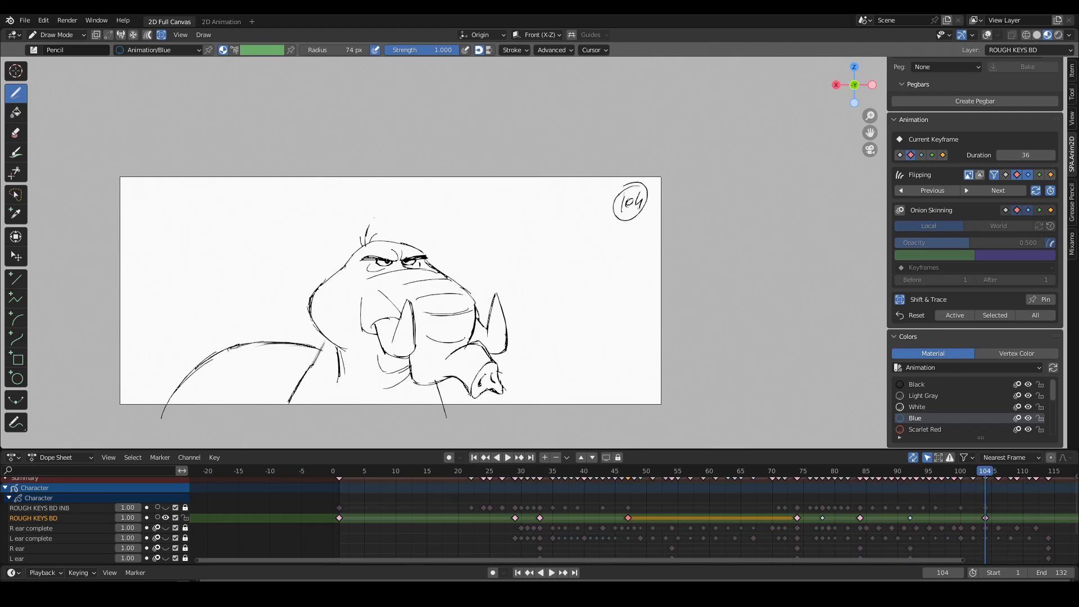
pyautogui.click(465, 471)
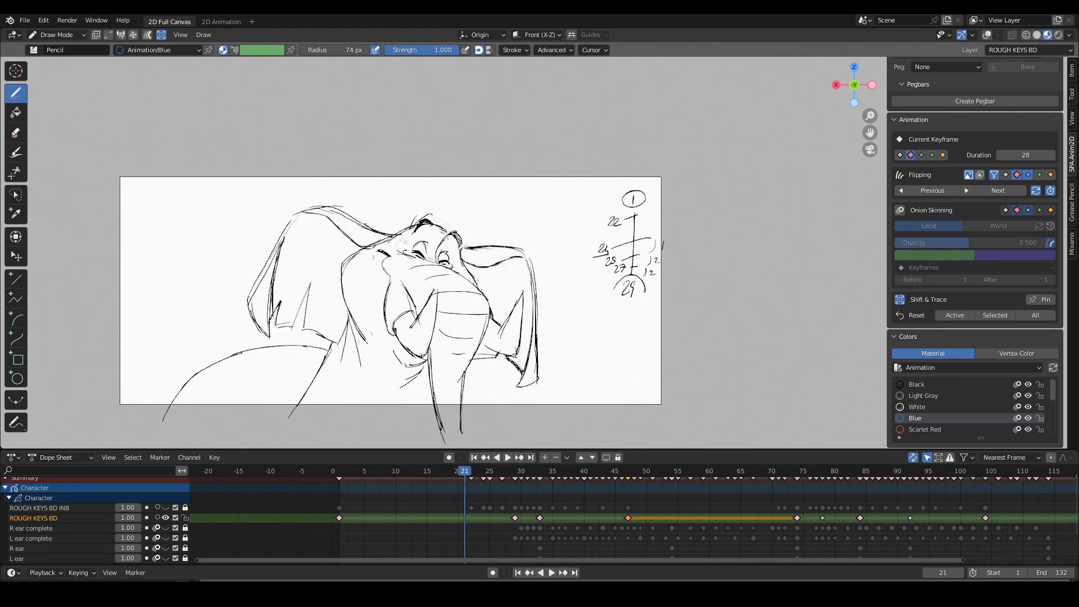
# Sketch in the empty area beside the canvas two overlapping ovals, a stretched oval and a circle joined by a rising blue curve
pyautogui.moveTo(697, 253)
pyautogui.keyDown('shift'); pyautogui.mouseDown(button='middle')
pyautogui.moveTo(586, 225)
pyautogui.moveTo(280, 241)
pyautogui.mouseUp(button='middle'); pyautogui.keyUp('shift')
pyautogui.keyDown('ctrl'); pyautogui.moveTo(280, 240); pyautogui.dragTo(280, 195, button='middle'); pyautogui.keyUp('ctrl')
pyautogui.moveTo(418, 244)
pyautogui.mouseDown()
pyautogui.moveTo(428, 243)
pyautogui.moveTo(401, 276)
pyautogui.moveTo(438, 273)
pyautogui.moveTo(505, 215)
pyautogui.mouseUp()
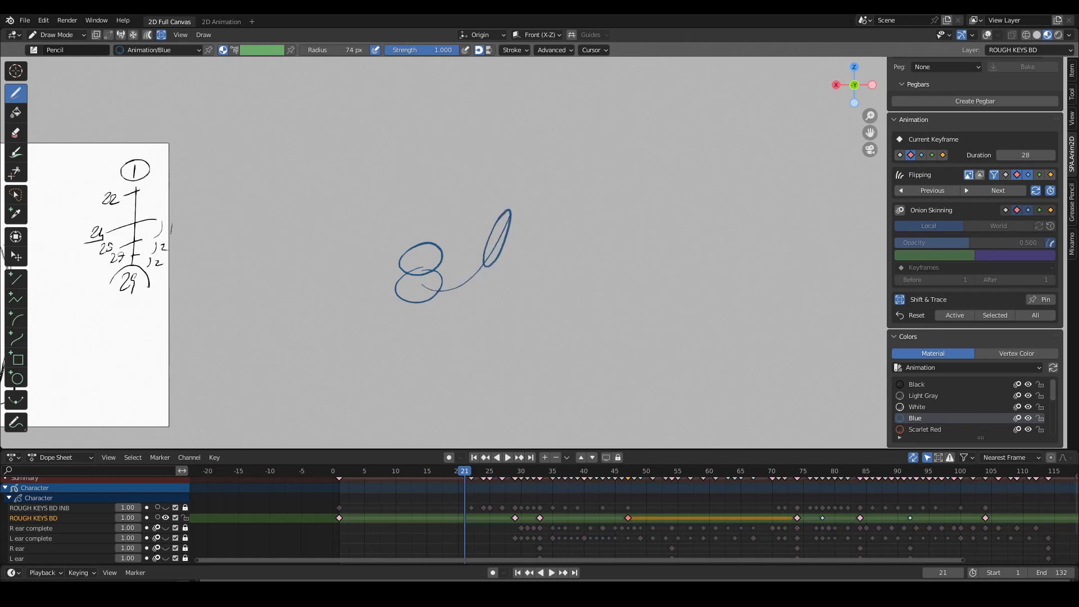
pyautogui.moveTo(543, 133); pyautogui.dragTo(549, 135)
pyautogui.keyDown('ctrl'); pyautogui.moveTo(539, 179); pyautogui.dragTo(540, 165, button='middle'); pyautogui.keyUp('ctrl')
pyautogui.moveTo(547, 123); pyautogui.dragTo(490, 229)
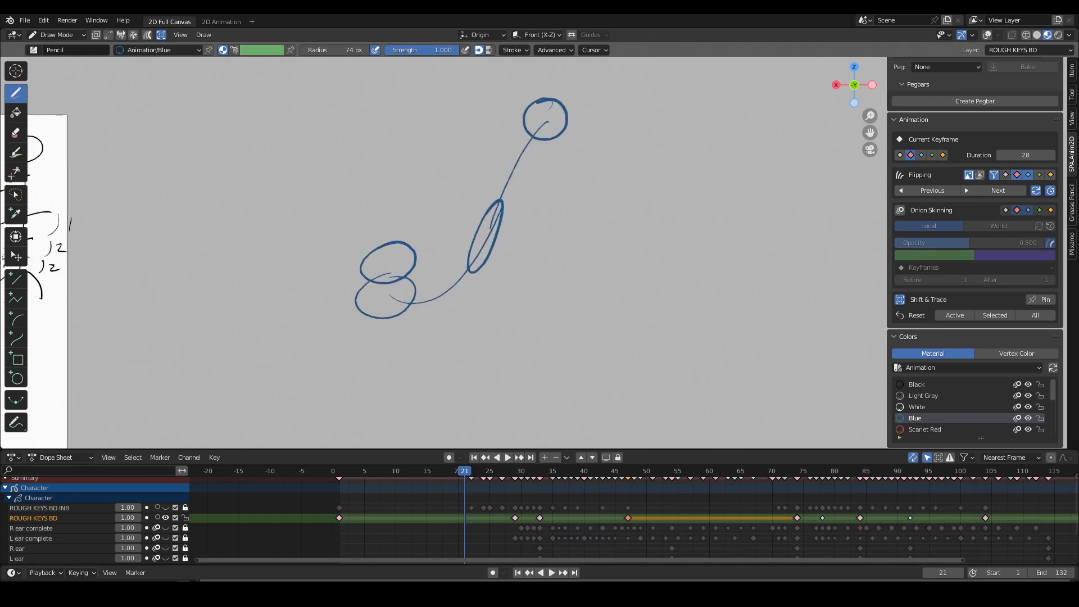
pyautogui.keyDown('shift'); pyautogui.moveTo(494, 225); pyautogui.dragTo(488, 260, button='middle'); pyautogui.keyUp('shift')
pyautogui.keyDown('ctrl'); pyautogui.moveTo(488, 261); pyautogui.dragTo(488, 245, button='middle'); pyautogui.keyUp('ctrl')
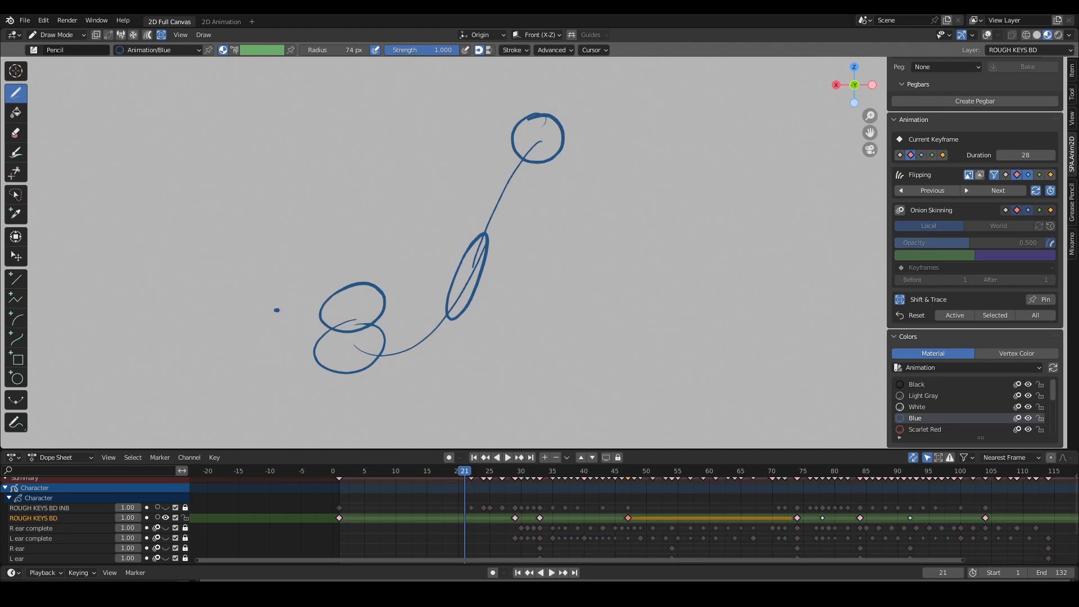
# Draw a vertical timing chart beside the two overlapping ovals and an arc with spacing ticks beneath them
pyautogui.moveTo(276, 310); pyautogui.dragTo(289, 309)
pyautogui.moveTo(278, 361); pyautogui.dragTo(289, 360)
pyautogui.moveTo(282, 313)
pyautogui.mouseDown()
pyautogui.moveTo(284, 357)
pyautogui.moveTo(288, 336)
pyautogui.moveTo(315, 310)
pyautogui.mouseUp()
pyautogui.moveTo(303, 354); pyautogui.dragTo(311, 356)
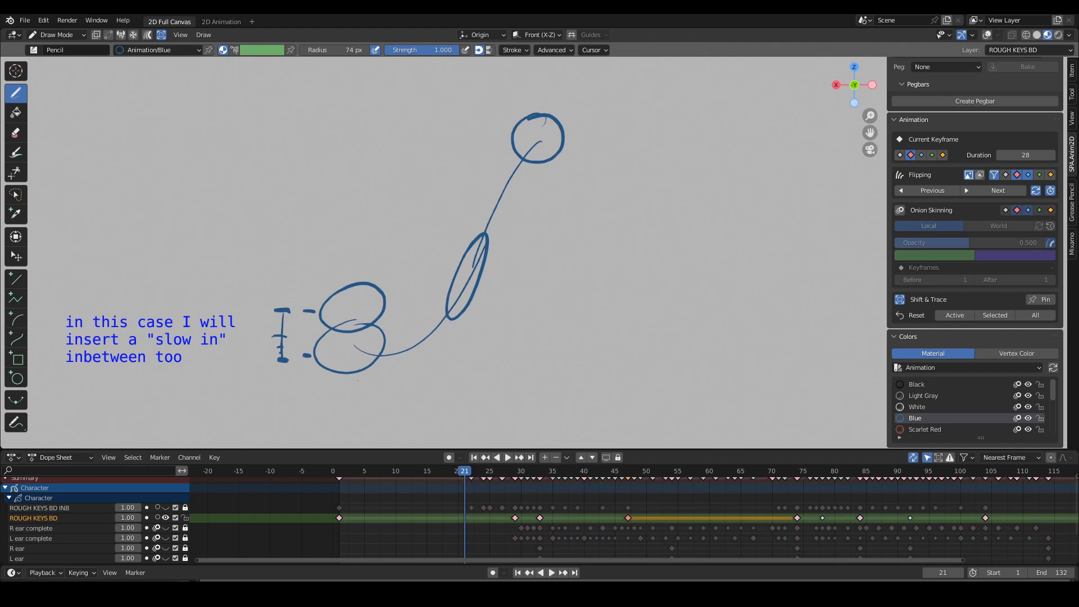
pyautogui.moveTo(358, 381); pyautogui.dragTo(463, 327)
pyautogui.moveTo(373, 389); pyautogui.dragTo(373, 394)
pyautogui.moveTo(410, 382); pyautogui.dragTo(411, 392)
pyautogui.moveTo(427, 351); pyautogui.dragTo(447, 389)
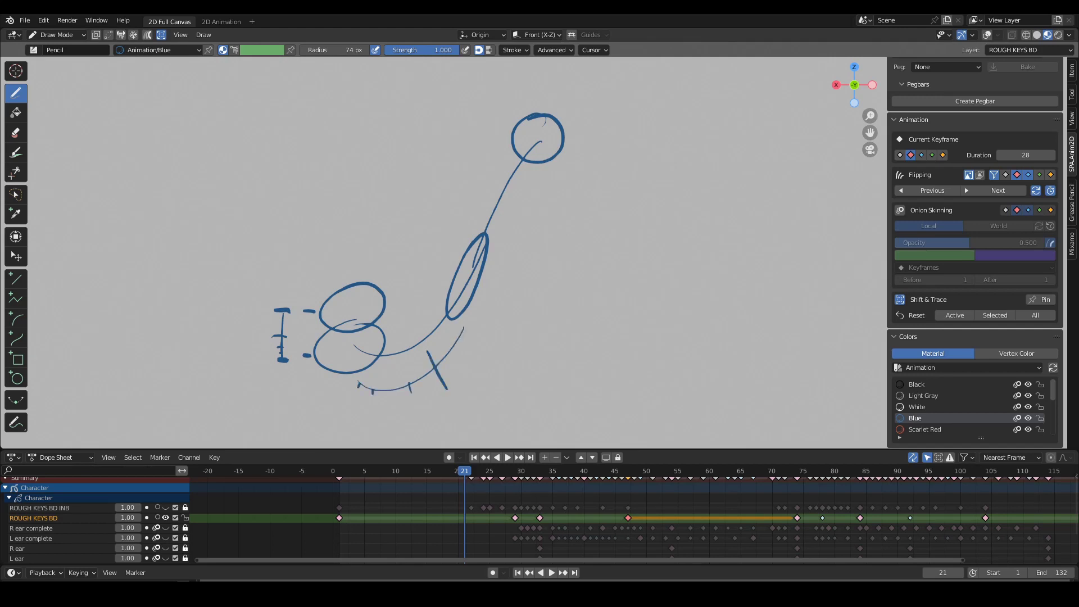
# Mark spacing ticks across the rising curve at the stretched oval, midway up and close together at the final circle
pyautogui.moveTo(421, 228); pyautogui.dragTo(503, 298)
pyautogui.moveTo(506, 106); pyautogui.dragTo(557, 173)
pyautogui.moveTo(476, 175); pyautogui.dragTo(526, 223)
pyautogui.moveTo(504, 149)
pyautogui.mouseDown()
pyautogui.moveTo(534, 185)
pyautogui.moveTo(526, 158)
pyautogui.moveTo(538, 158)
pyautogui.mouseUp()
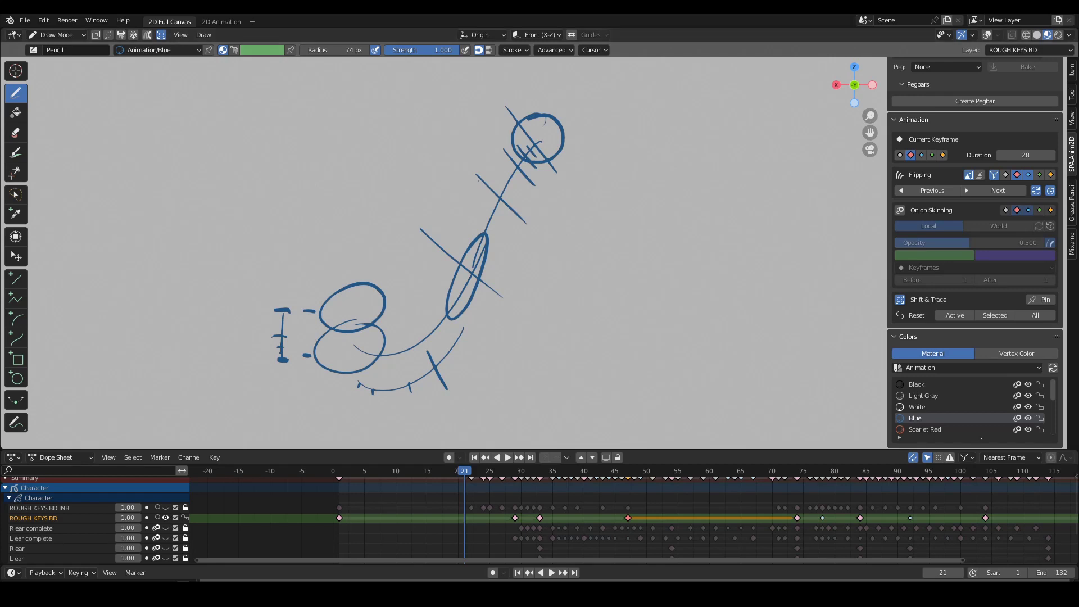
# Draw a second blue path beside the diagram, doubling back at its low point, with small circles at both ends and the turn
pyautogui.moveTo(478, 181)
pyautogui.keyDown('shift'); pyautogui.mouseDown(button='middle')
pyautogui.moveTo(340, 158)
pyautogui.moveTo(235, 161)
pyautogui.mouseUp(button='middle'); pyautogui.keyUp('shift')
pyautogui.moveTo(494, 239)
pyautogui.mouseDown()
pyautogui.moveTo(434, 320)
pyautogui.moveTo(691, 191)
pyautogui.mouseUp()
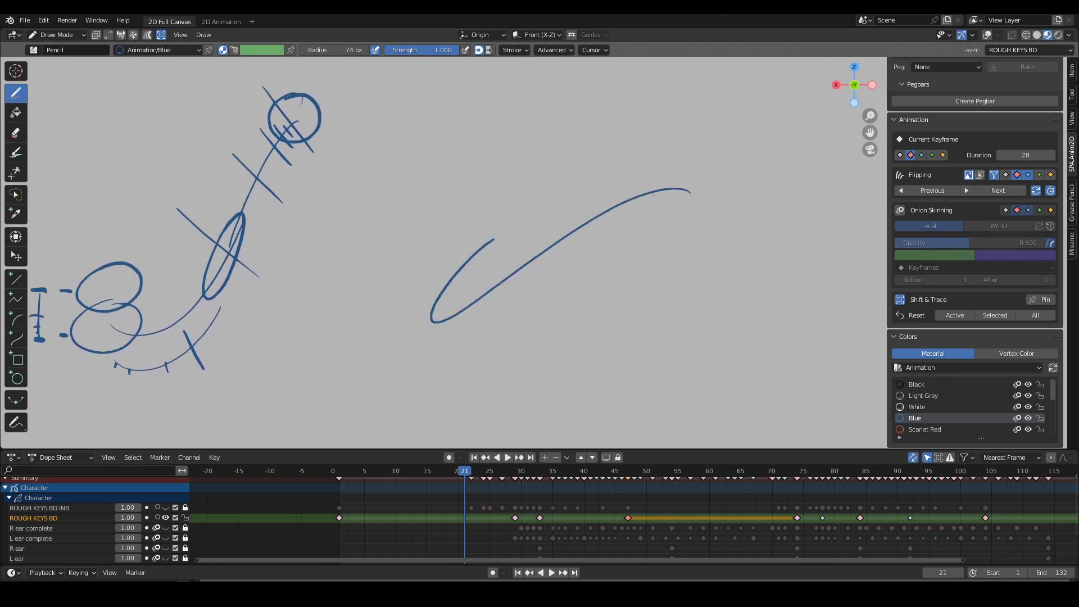
pyautogui.moveTo(497, 233); pyautogui.dragTo(496, 232)
pyautogui.moveTo(424, 321); pyautogui.dragTo(434, 313)
pyautogui.moveTo(700, 186); pyautogui.dragTo(706, 188)
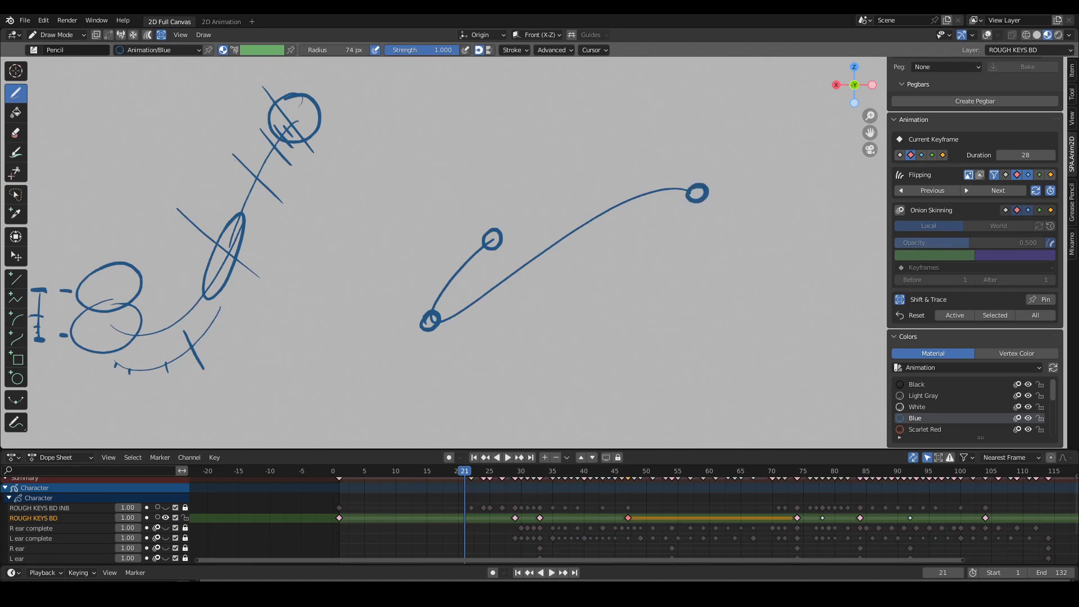
# Add spacing ticks along the second path, a curved arrow at its turning point and a stretched oval midway up
pyautogui.moveTo(439, 253)
pyautogui.mouseDown()
pyautogui.moveTo(462, 287)
pyautogui.moveTo(448, 300)
pyautogui.mouseUp()
pyautogui.moveTo(428, 303)
pyautogui.mouseDown()
pyautogui.moveTo(441, 296)
pyautogui.moveTo(430, 352)
pyautogui.mouseUp()
pyautogui.moveTo(458, 316)
pyautogui.mouseDown()
pyautogui.moveTo(460, 326)
pyautogui.moveTo(487, 310)
pyautogui.mouseUp()
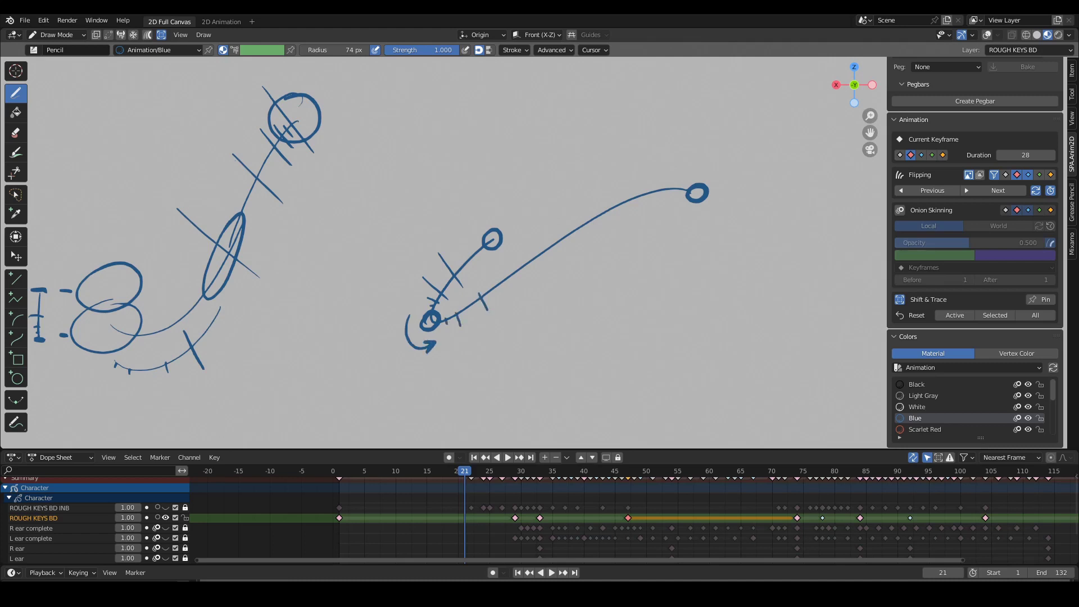
pyautogui.moveTo(537, 229)
pyautogui.mouseDown()
pyautogui.moveTo(566, 286)
pyautogui.moveTo(561, 232)
pyautogui.moveTo(544, 263)
pyautogui.mouseUp()
pyautogui.moveTo(611, 177); pyautogui.dragTo(623, 229)
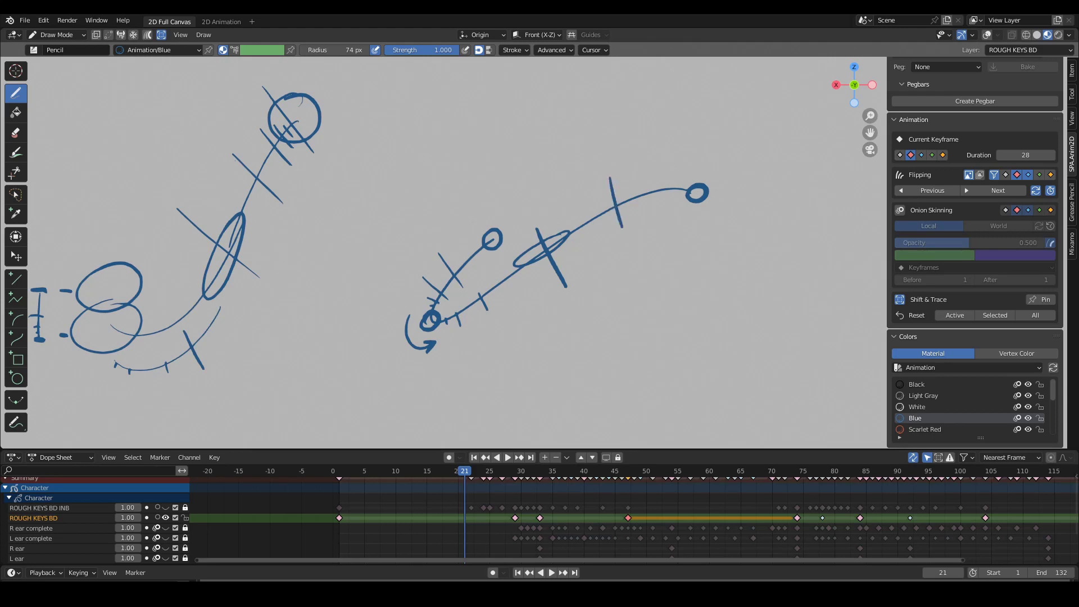
pyautogui.moveTo(648, 170)
pyautogui.mouseDown()
pyautogui.moveTo(654, 220)
pyautogui.moveTo(671, 208)
pyautogui.mouseUp()
pyautogui.moveTo(678, 183); pyautogui.dragTo(682, 201)
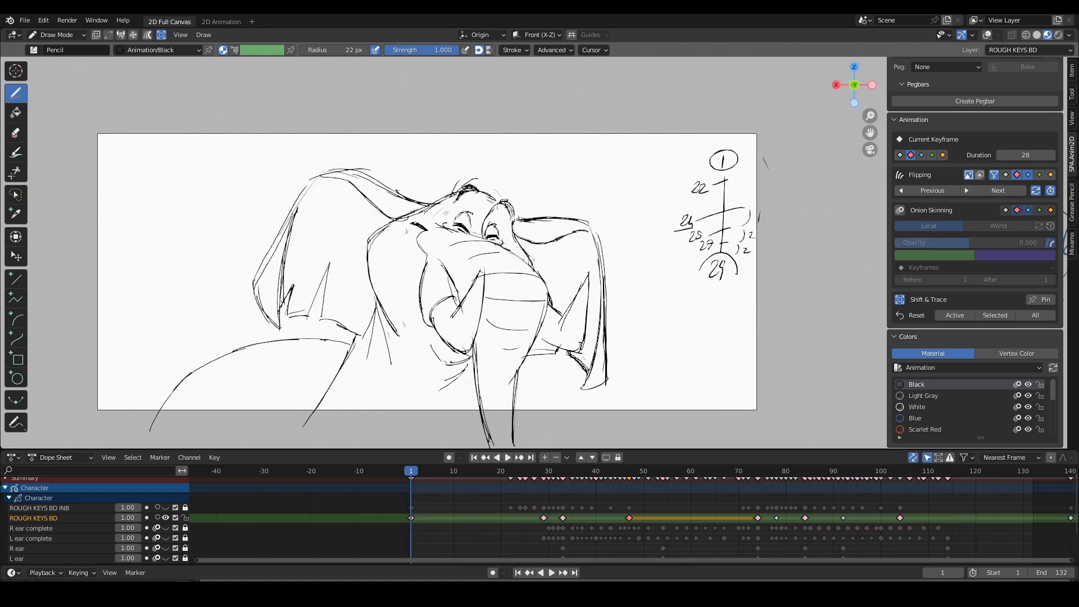
# Draw small black marks beside and below the frame 1 timing chart, and undo them
pyautogui.moveTo(764, 159)
pyautogui.mouseDown()
pyautogui.moveTo(785, 179)
pyautogui.moveTo(771, 162)
pyautogui.mouseUp()
pyautogui.hotkey('ctrl', 'z')
pyautogui.moveTo(708, 325); pyautogui.dragTo(716, 291)
pyautogui.moveTo(708, 296); pyautogui.dragTo(721, 297)
pyautogui.press('Up')
pyautogui.press('Down')
pyautogui.moveTo(759, 219)
pyautogui.mouseDown()
pyautogui.moveTo(661, 219)
pyautogui.moveTo(764, 237)
pyautogui.mouseUp()
pyautogui.hotkey('ctrl', 'z')
# Draw strokes and a loop over the frame 1 timing chart's spacing between 22 and 29, and undo them
pyautogui.moveTo(733, 175); pyautogui.dragTo(734, 200)
pyautogui.moveTo(731, 190); pyautogui.dragTo(739, 191)
pyautogui.hotkey('ctrl', 'z')
pyautogui.hotkey('ctrl', 'z')
pyautogui.moveTo(734, 193); pyautogui.dragTo(733, 238)
pyautogui.moveTo(728, 229)
pyautogui.mouseDown()
pyautogui.moveTo(738, 227)
pyautogui.moveTo(731, 195)
pyautogui.mouseUp()
pyautogui.hotkey('ctrl', 'z')
pyautogui.hotkey('ctrl', 'z')
pyautogui.hotkey('ctrl', 'z')
pyautogui.moveTo(750, 210); pyautogui.dragTo(745, 225)
pyautogui.moveTo(726, 224); pyautogui.dragTo(737, 274)
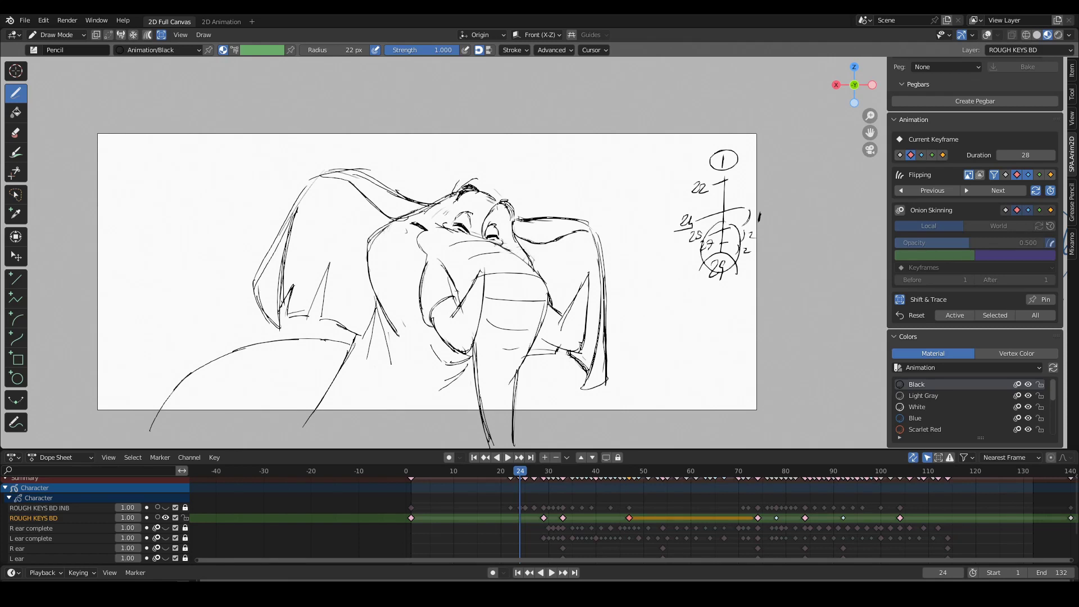
pyautogui.hotkey('ctrl', 'z')
# Draw a black arrow pointing at number 29 on the frame 29 timing chart, and mark its spacing down toward 33
pyautogui.press('Up')
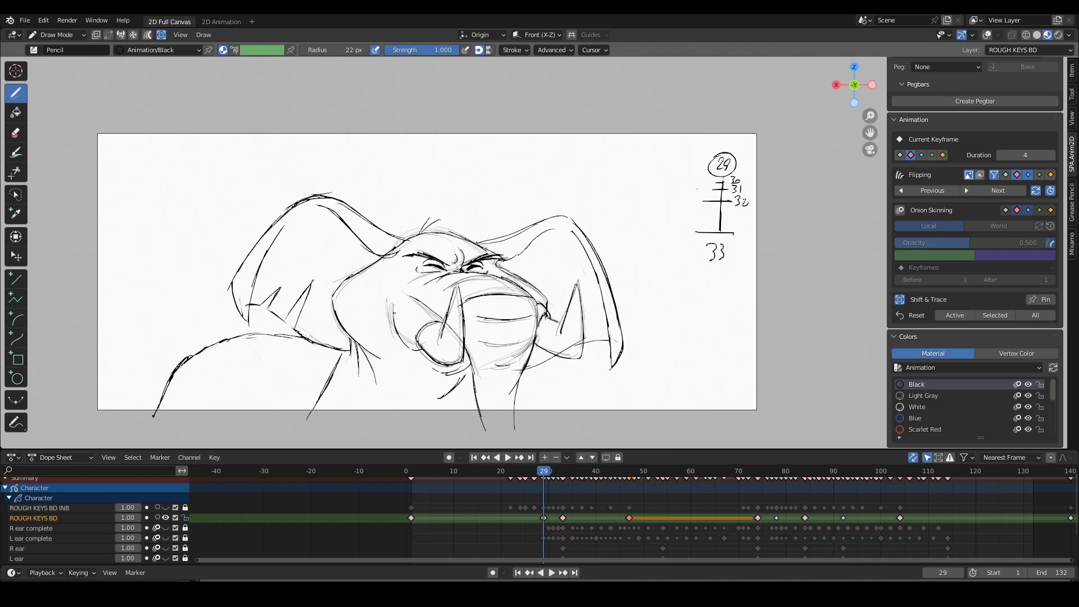
pyautogui.moveTo(677, 162)
pyautogui.mouseDown()
pyautogui.moveTo(701, 162)
pyautogui.moveTo(700, 218)
pyautogui.mouseUp()
pyautogui.press('Up')
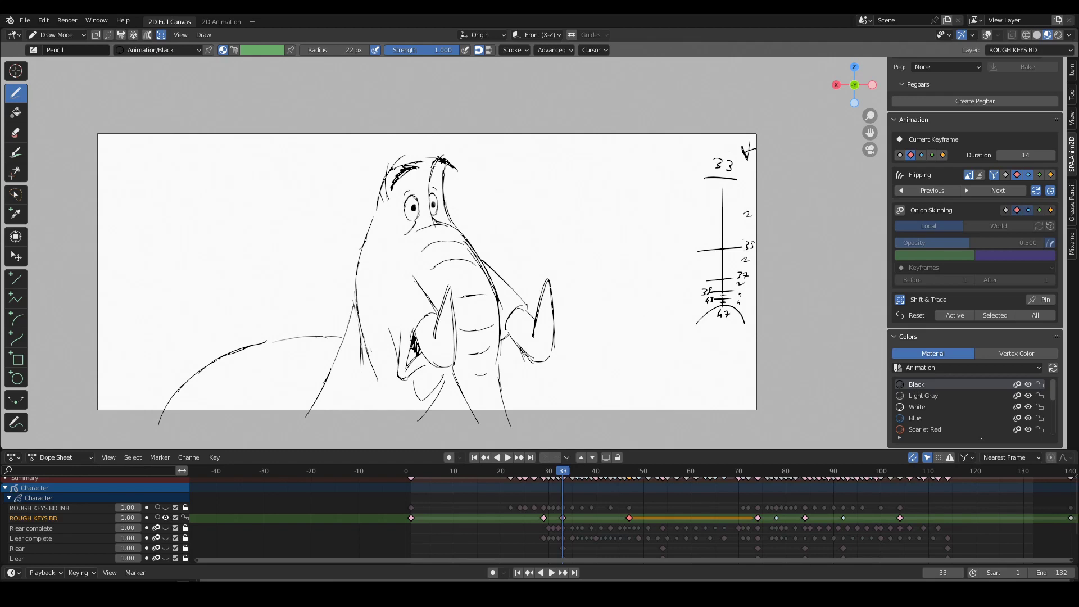
pyautogui.press('Down')
pyautogui.moveTo(726, 200); pyautogui.dragTo(712, 232)
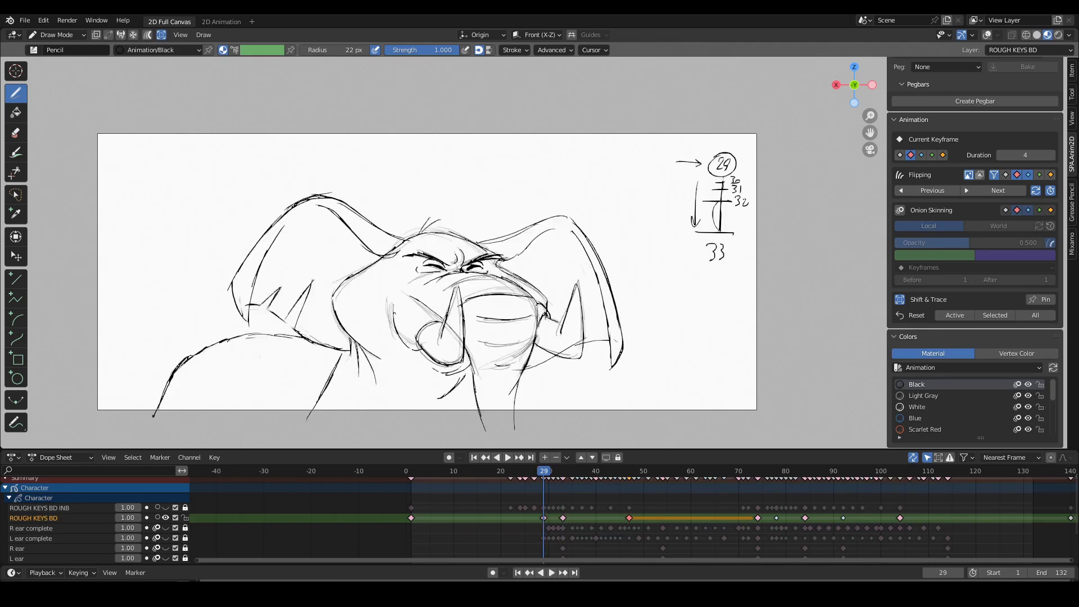
pyautogui.moveTo(720, 182)
pyautogui.mouseDown()
pyautogui.moveTo(714, 200)
pyautogui.moveTo(754, 215)
pyautogui.mouseUp()
# Draw an arrow at number 33 on the frame 33 timing chart and a downward stroke beside its spacing toward 47
pyautogui.press('Up')
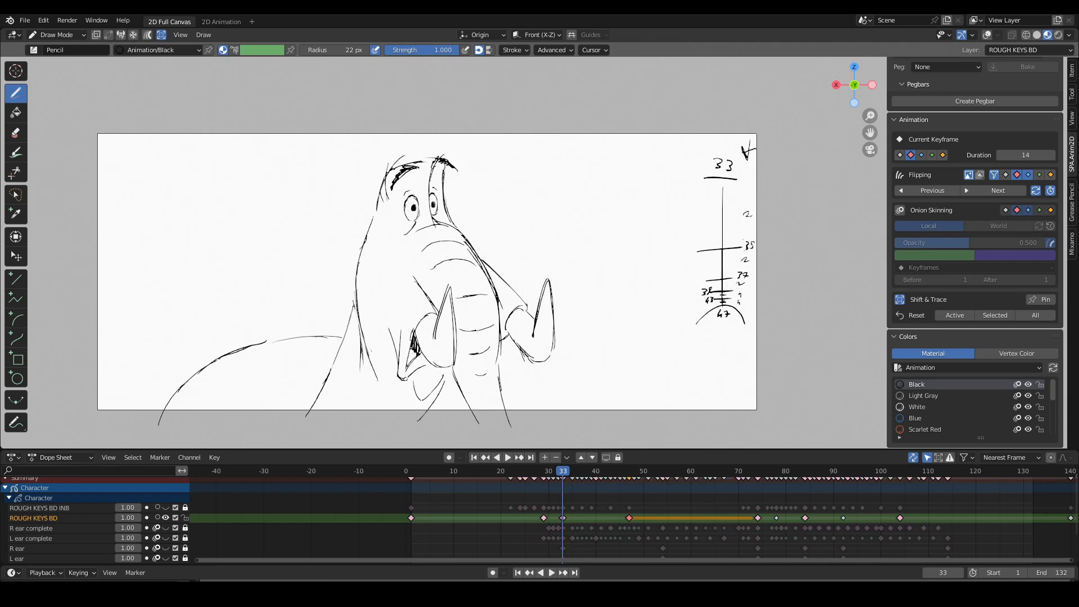
pyautogui.moveTo(677, 166); pyautogui.dragTo(702, 164)
pyautogui.moveTo(691, 217); pyautogui.dragTo(685, 296)
pyautogui.press('Up')
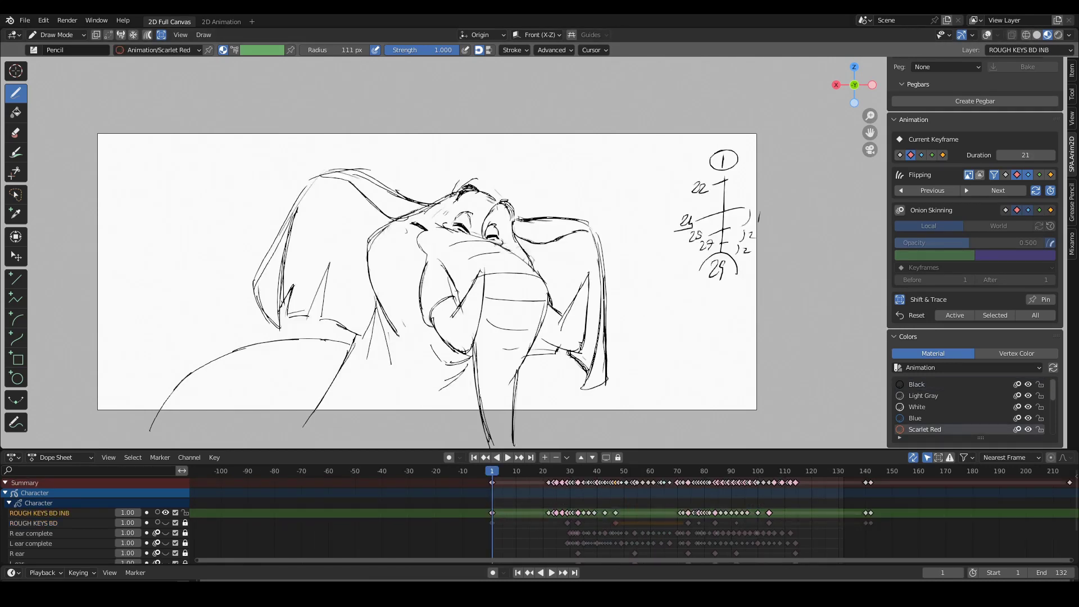
# Trace the elephant's back, neck, head and trunk in Scarlet Red on frame 1, and undo the strokes
pyautogui.moveTo(165, 410)
pyautogui.mouseDown()
pyautogui.moveTo(337, 342)
pyautogui.moveTo(349, 348)
pyautogui.mouseUp()
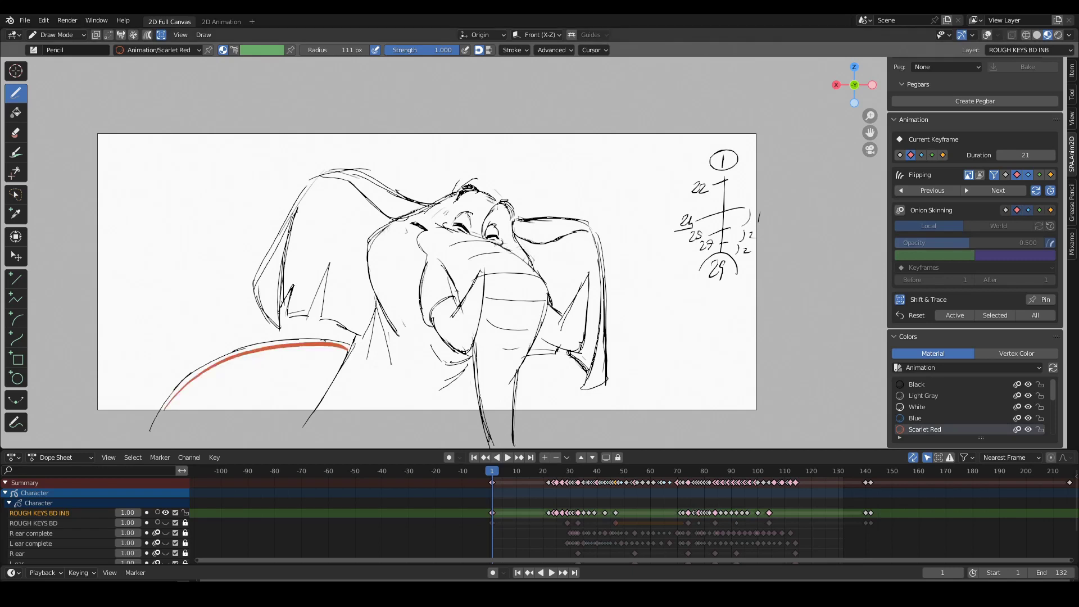
pyautogui.moveTo(382, 292); pyautogui.dragTo(337, 378)
pyautogui.moveTo(399, 335); pyautogui.dragTo(391, 228)
pyautogui.moveTo(370, 240)
pyautogui.mouseDown()
pyautogui.moveTo(431, 207)
pyautogui.moveTo(523, 234)
pyautogui.moveTo(475, 360)
pyautogui.mouseUp()
pyautogui.moveTo(416, 349)
pyautogui.mouseDown()
pyautogui.moveTo(435, 357)
pyautogui.moveTo(486, 227)
pyautogui.mouseUp()
pyautogui.moveTo(413, 218)
pyautogui.mouseDown()
pyautogui.moveTo(509, 204)
pyautogui.moveTo(523, 247)
pyautogui.moveTo(511, 447)
pyautogui.moveTo(470, 347)
pyautogui.mouseUp()
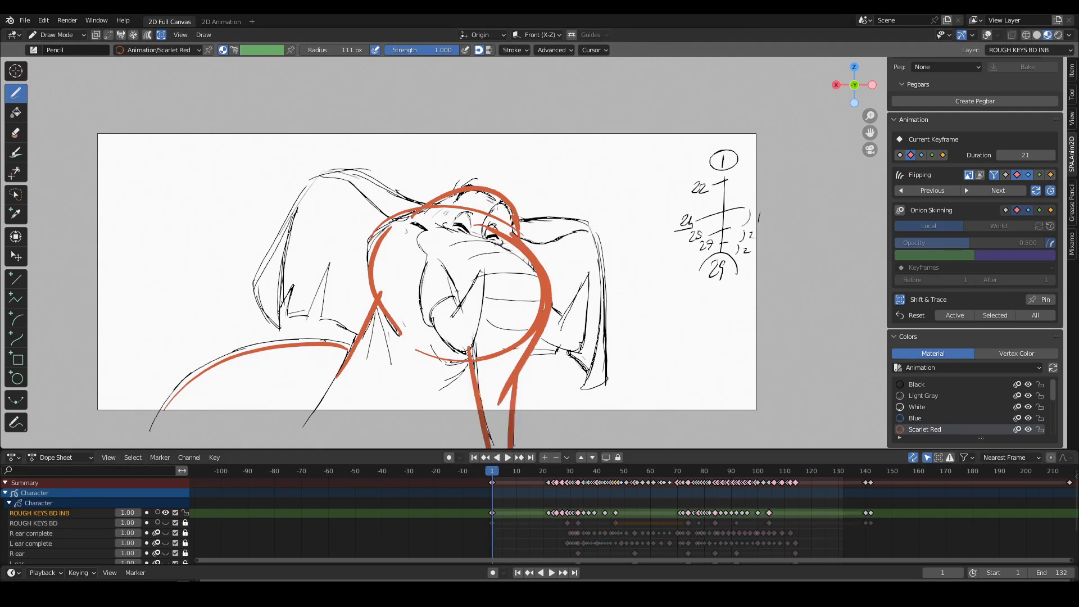
pyautogui.hotkey('ctrl', 'z')
pyautogui.hotkey('ctrl', 'z')
pyautogui.hotkey('ctrl', 'z')
pyautogui.hotkey('ctrl', 'z')
pyautogui.hotkey('ctrl', 'z')
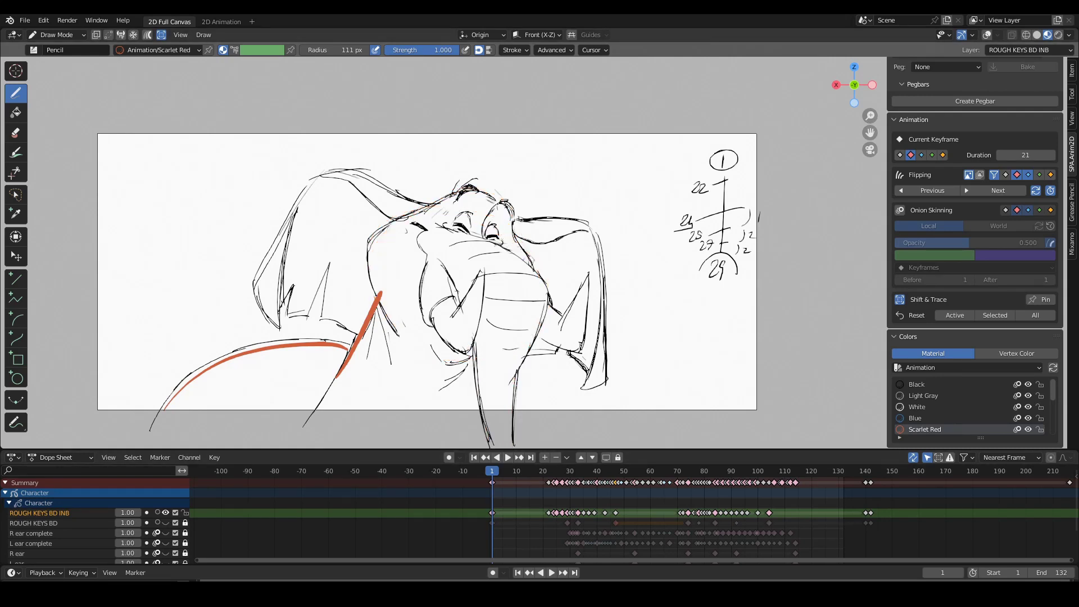
pyautogui.hotkey('ctrl', 'z')
pyautogui.hotkey('ctrl', 'z')
# Play back the body keys and inbetweens without the ears to review the body motion
pyautogui.press('space')
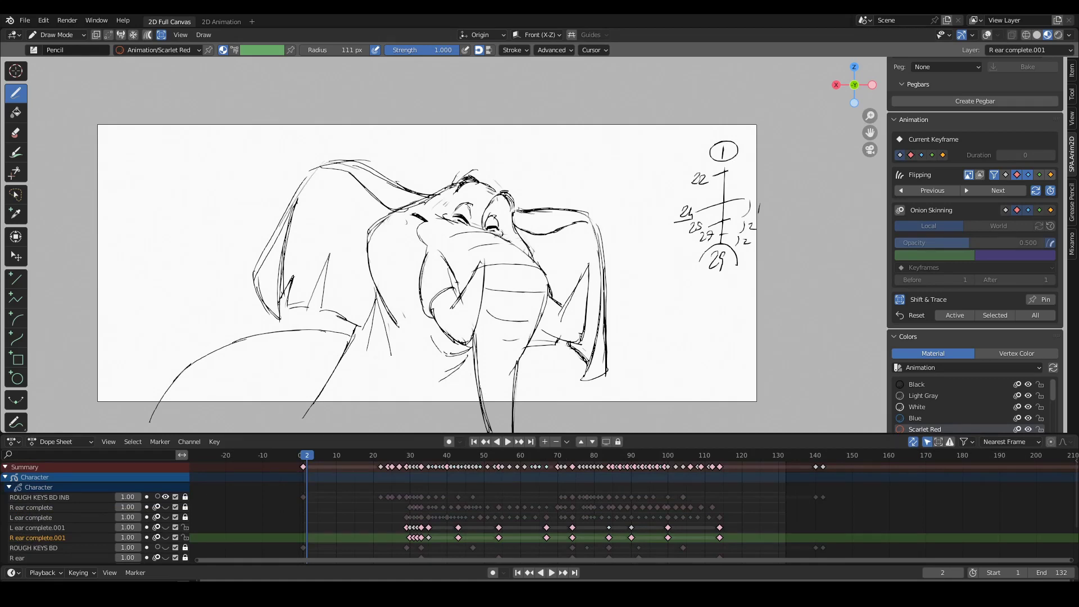
pyautogui.moveTo(307, 456); pyautogui.dragTo(318, 456)
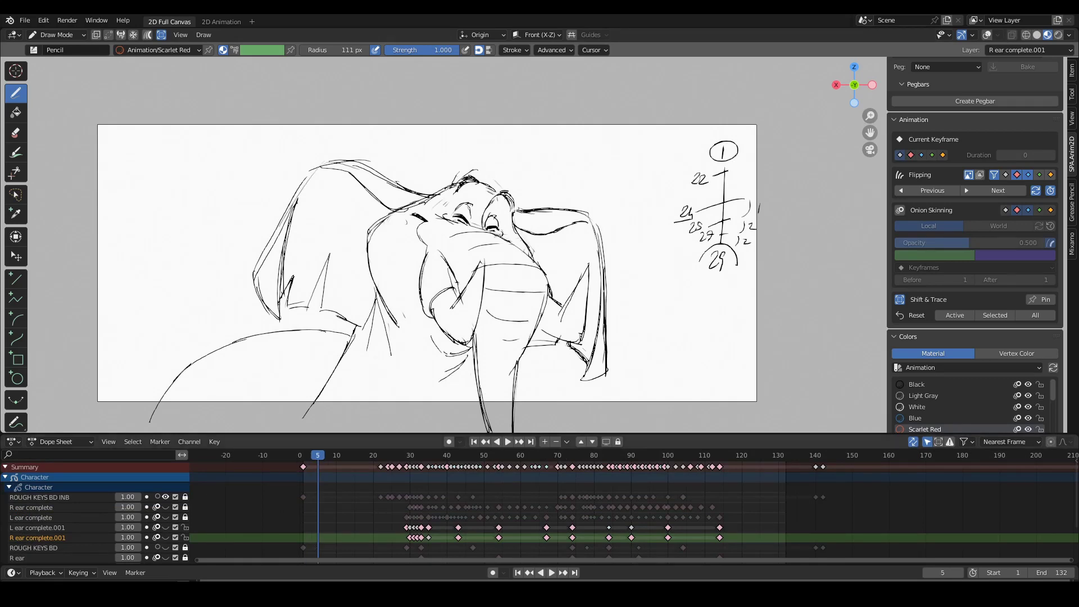
pyautogui.press('space')
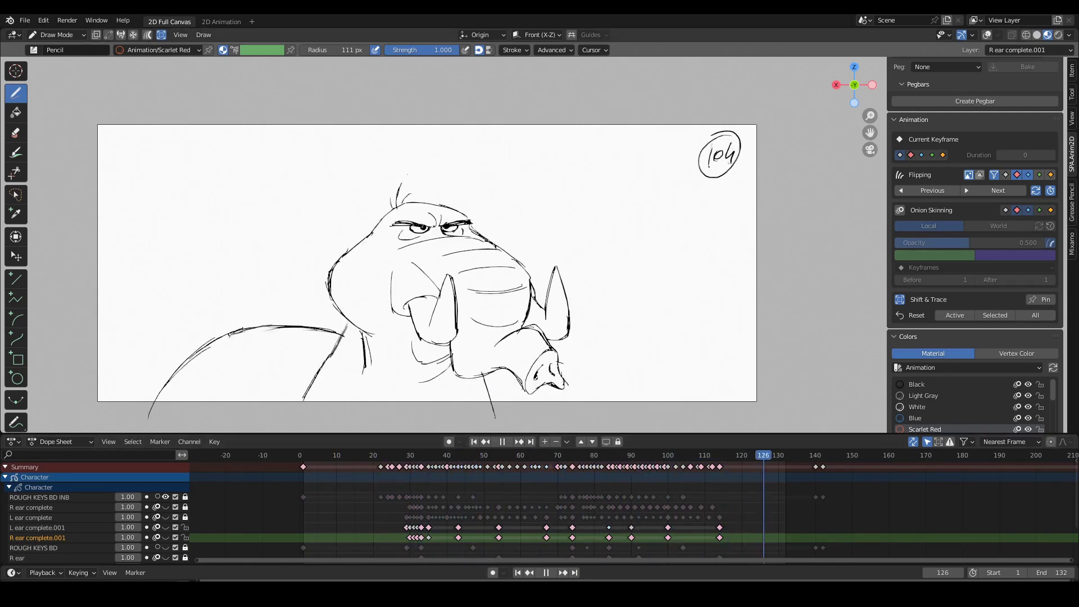
pyautogui.press('space')
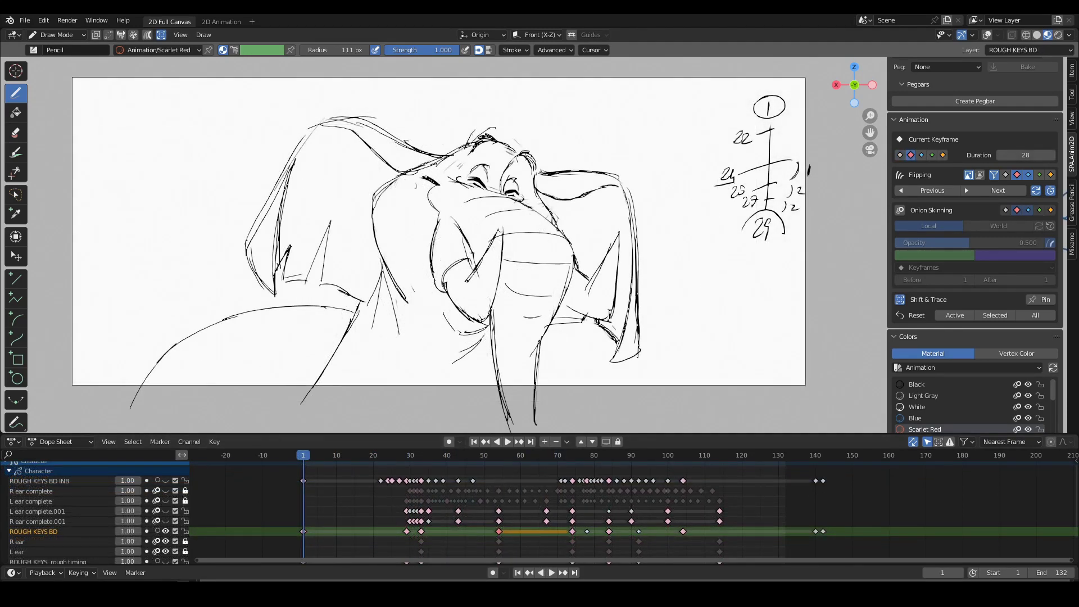
# Examine the ROUGH KEYS BD drawings with ears, flipping between the keyframes from frame 1 to frame 54
pyautogui.press('Up')
pyautogui.press('Up')
pyautogui.press('Up')
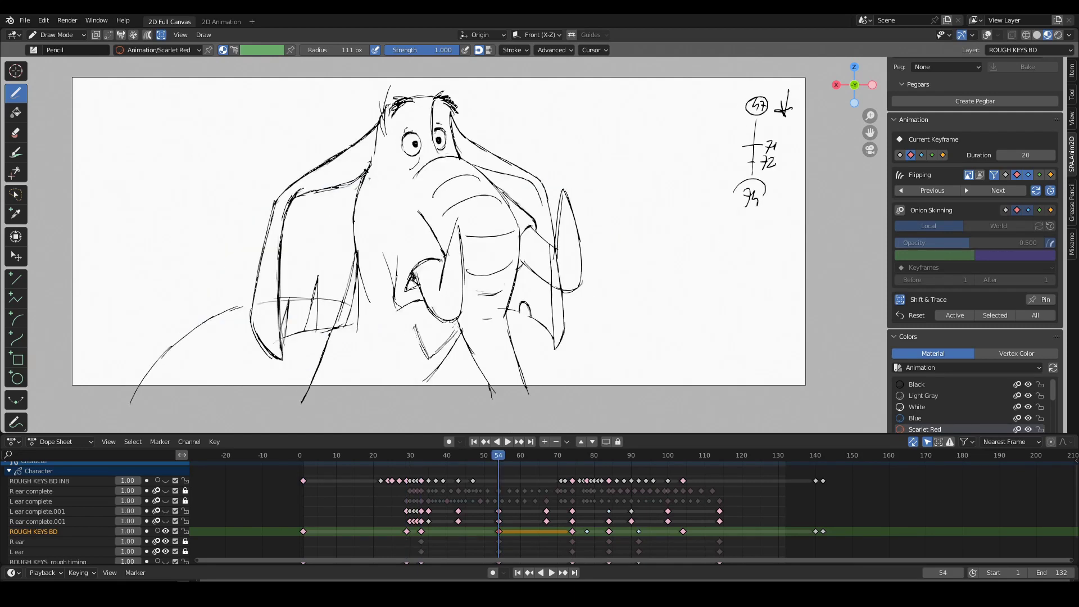
pyautogui.moveTo(621, 341); pyautogui.dragTo(575, 322)
pyautogui.moveTo(579, 337); pyautogui.dragTo(595, 318)
pyautogui.click(366, 455)
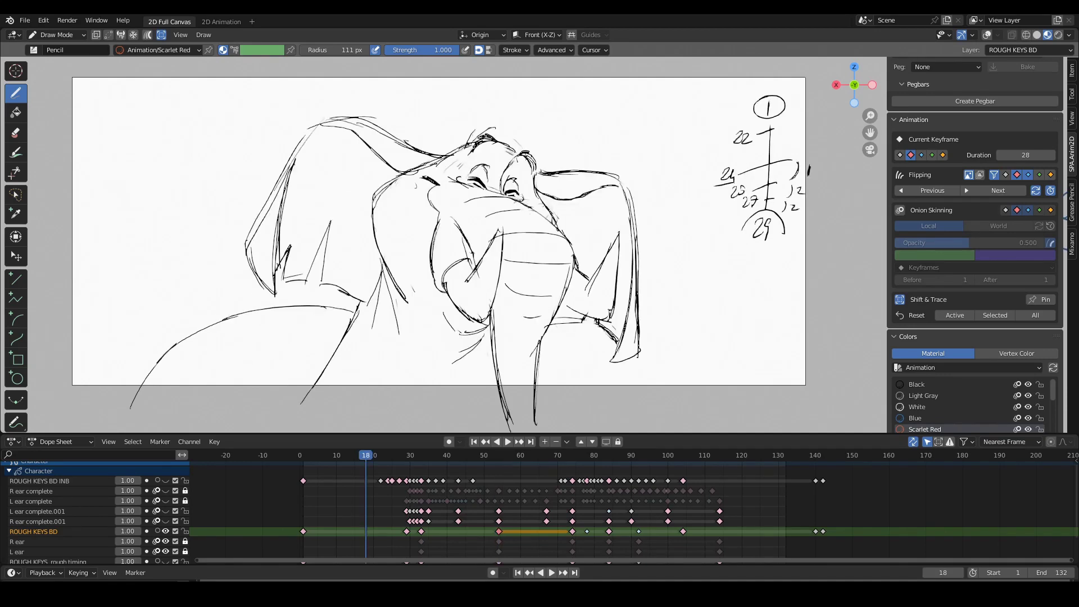
pyautogui.press('Down')
pyautogui.press('Down')
pyautogui.press('Up')
pyautogui.press('Up')
pyautogui.press('Up')
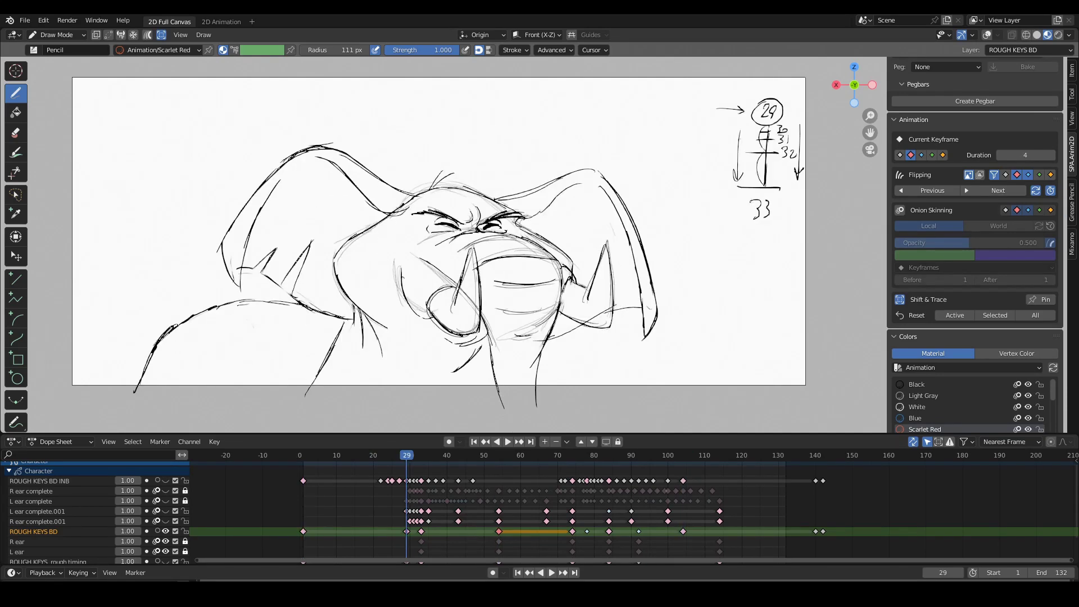
pyautogui.moveTo(421, 455); pyautogui.dragTo(498, 455)
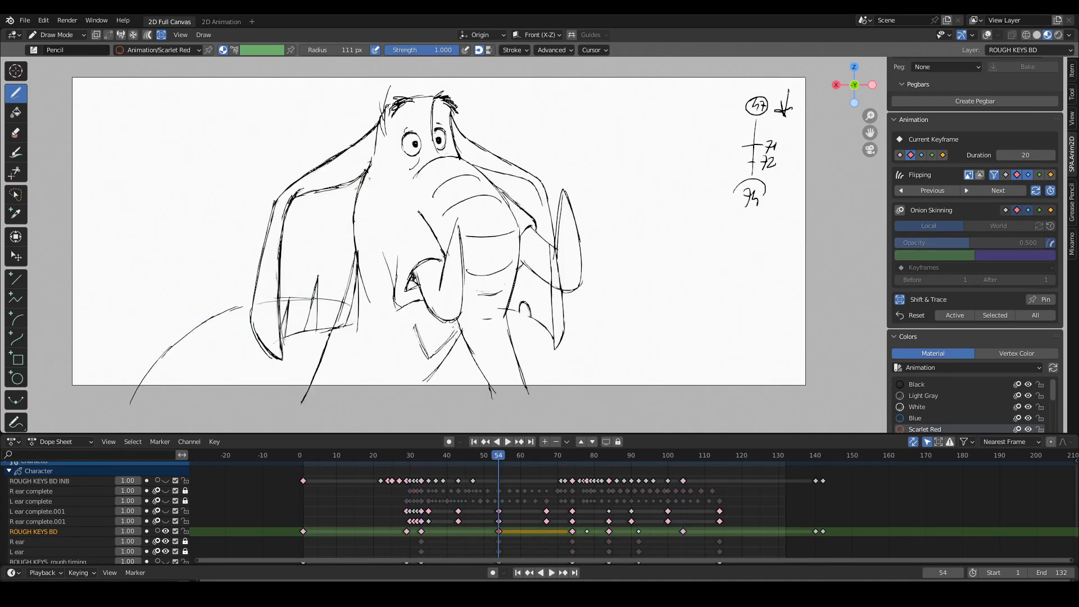
# Sketch the inward and outward swings of both ears in Scarlet Red on frame 54, adding marks below the ear tips
pyautogui.moveTo(276, 205)
pyautogui.mouseDown()
pyautogui.moveTo(284, 346)
pyautogui.moveTo(325, 351)
pyautogui.mouseUp()
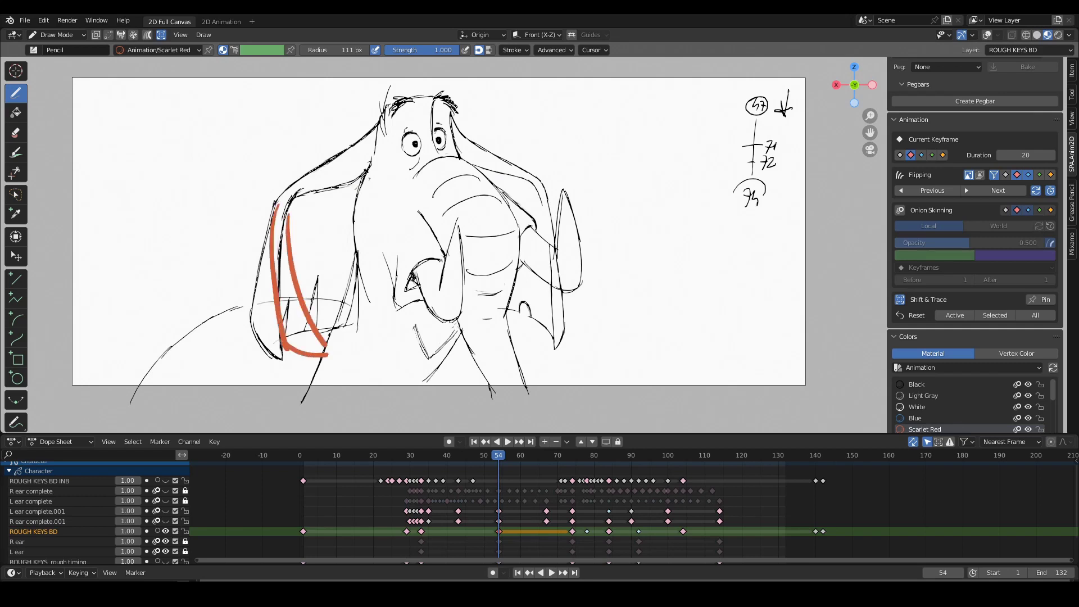
pyautogui.moveTo(539, 181); pyautogui.dragTo(540, 336)
pyautogui.moveTo(536, 203)
pyautogui.mouseDown()
pyautogui.moveTo(521, 316)
pyautogui.moveTo(536, 345)
pyautogui.mouseUp()
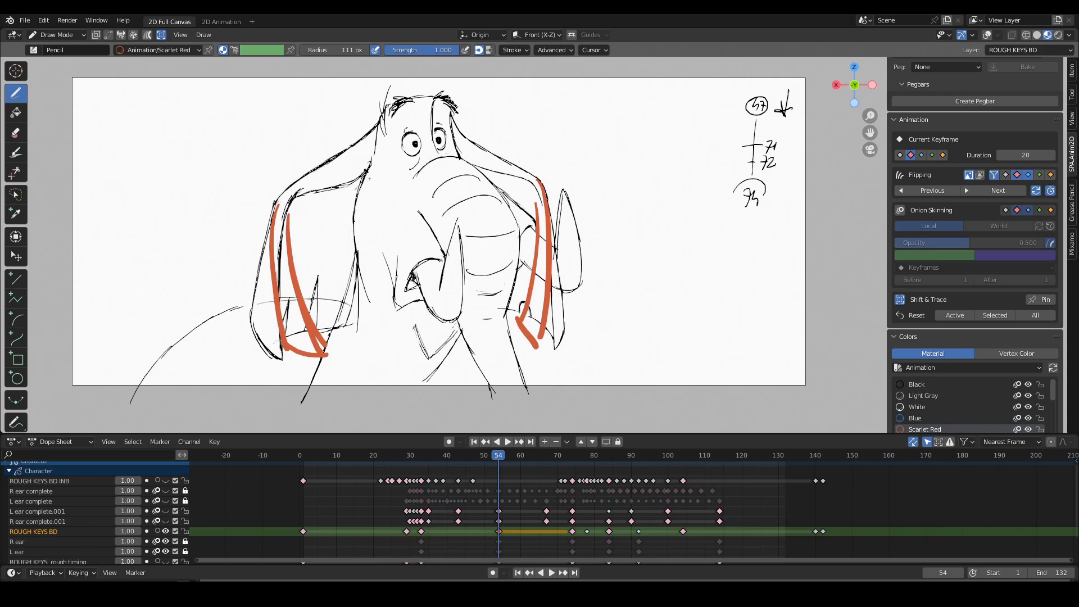
pyautogui.moveTo(274, 201)
pyautogui.mouseDown()
pyautogui.moveTo(240, 306)
pyautogui.moveTo(256, 353)
pyautogui.moveTo(263, 255)
pyautogui.mouseUp()
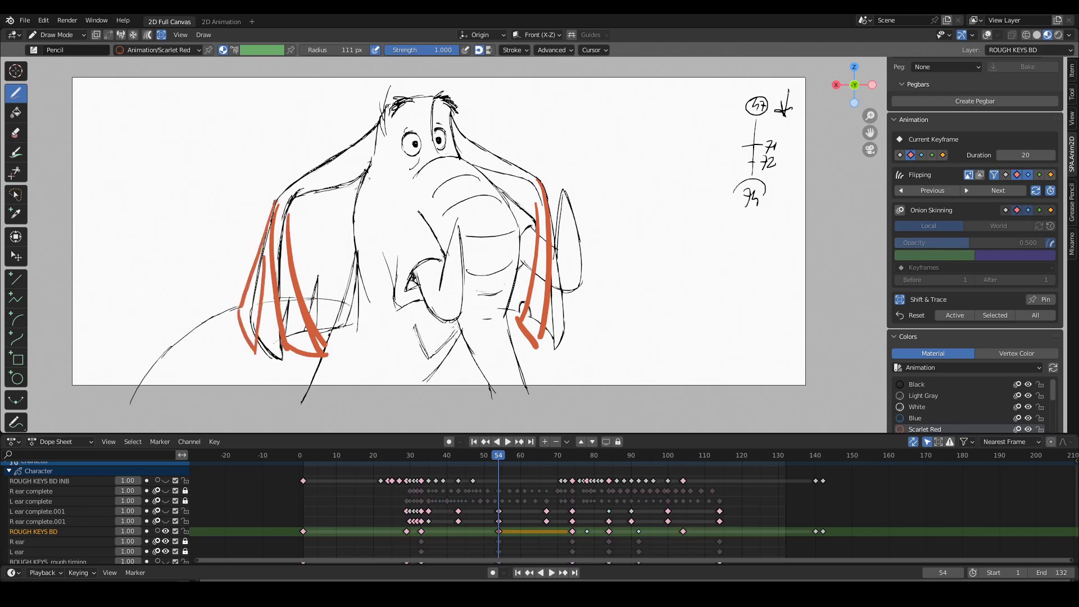
pyautogui.moveTo(544, 184)
pyautogui.mouseDown()
pyautogui.moveTo(579, 317)
pyautogui.moveTo(565, 341)
pyautogui.moveTo(557, 268)
pyautogui.mouseUp()
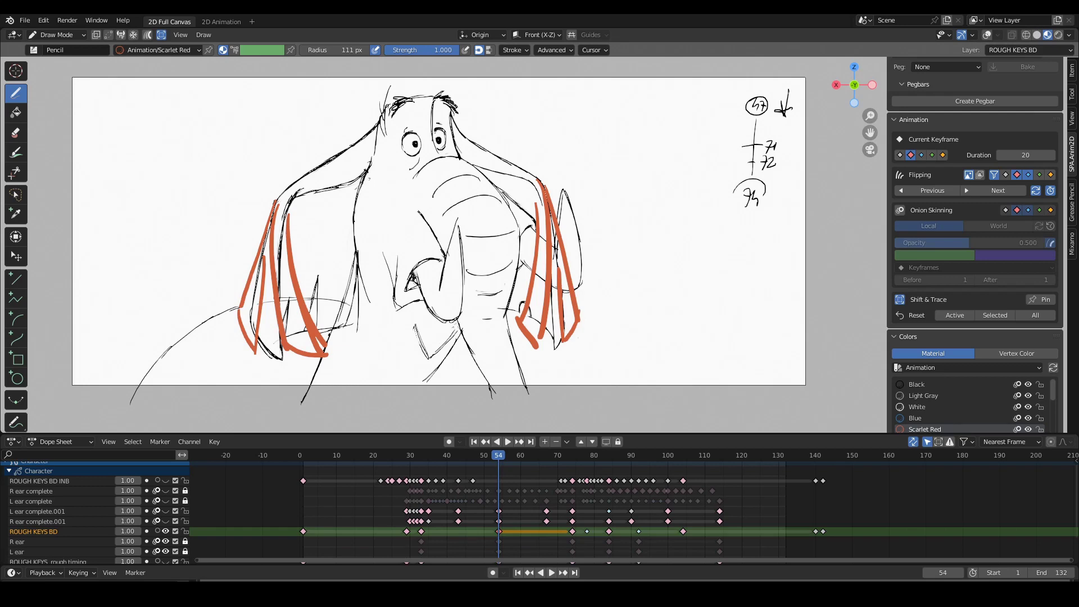
pyautogui.moveTo(579, 337); pyautogui.dragTo(565, 364)
pyautogui.moveTo(555, 361); pyautogui.dragTo(550, 387)
pyautogui.moveTo(256, 367)
pyautogui.mouseDown()
pyautogui.moveTo(275, 371)
pyautogui.moveTo(282, 394)
pyautogui.mouseUp()
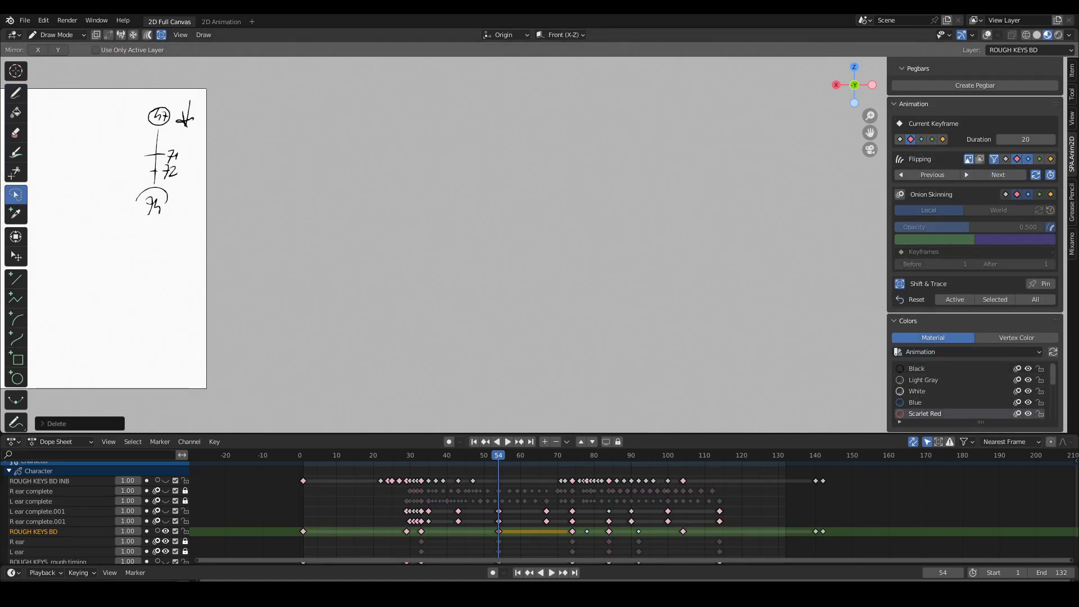
# Draw a simplified red head oval with one hanging ear in the empty space beside the canvas
pyautogui.press('b')
pyautogui.moveTo(579, 160)
pyautogui.mouseDown()
pyautogui.moveTo(518, 246)
pyautogui.moveTo(603, 157)
pyautogui.moveTo(639, 156)
pyautogui.mouseUp()
pyautogui.moveTo(564, 148)
pyautogui.mouseDown()
pyautogui.moveTo(463, 183)
pyautogui.moveTo(446, 284)
pyautogui.moveTo(484, 310)
pyautogui.mouseUp()
pyautogui.moveTo(477, 198)
pyautogui.mouseDown()
pyautogui.moveTo(479, 305)
pyautogui.moveTo(524, 271)
pyautogui.mouseUp()
pyautogui.scroll(1, 539, 239)
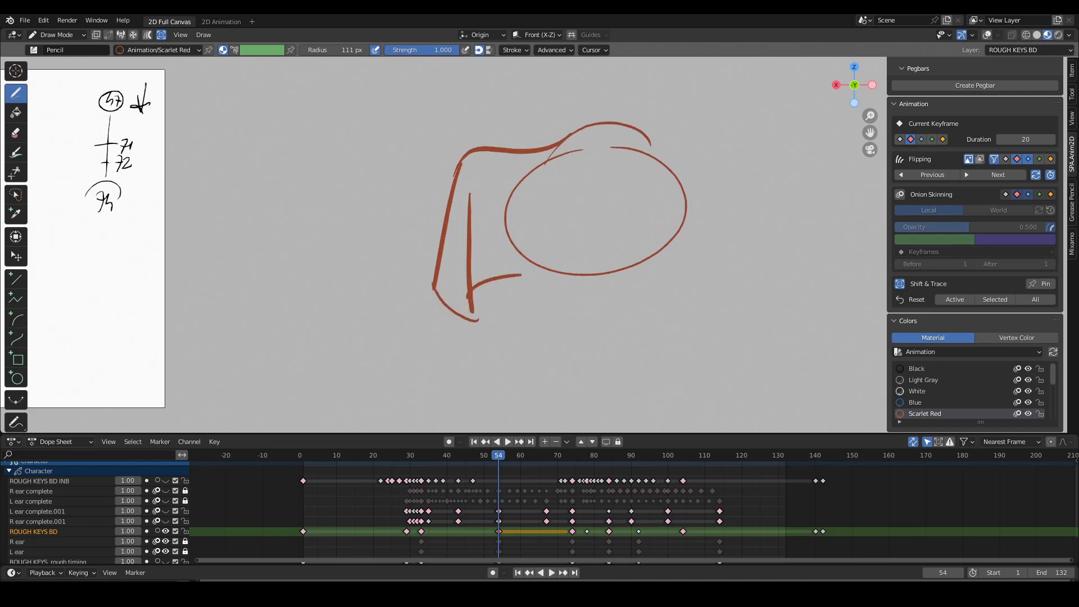
# Draw the ear's inward and outward swing positions in Blue, labelled 1 and 2, over the red ear diagram
pyautogui.click(934, 402)
pyautogui.moveTo(464, 158)
pyautogui.mouseDown()
pyautogui.moveTo(467, 294)
pyautogui.moveTo(504, 318)
pyautogui.mouseUp()
pyautogui.moveTo(473, 195); pyautogui.dragTo(505, 343)
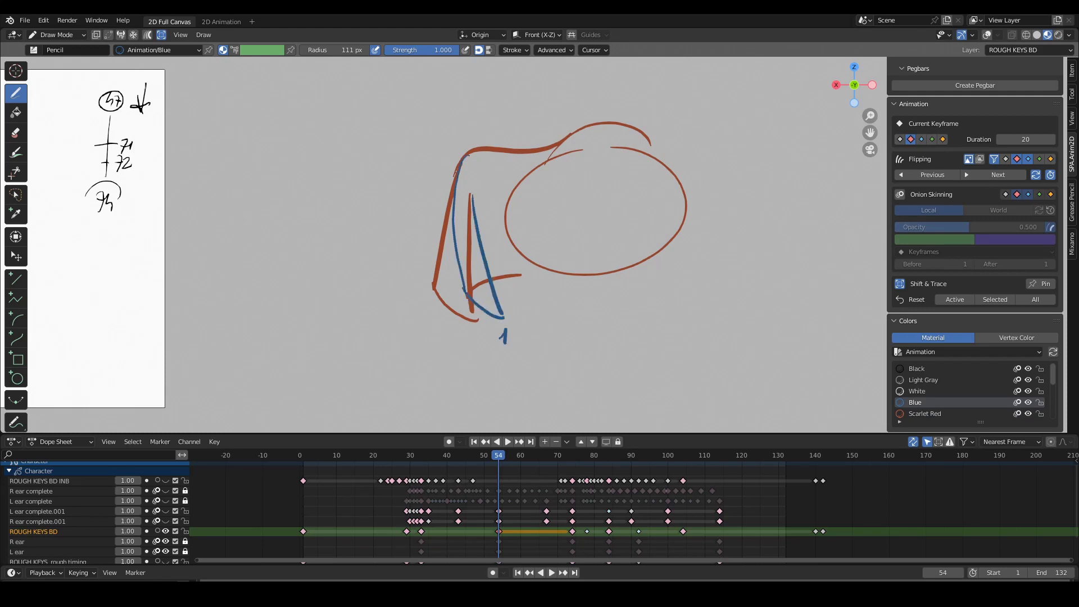
pyautogui.moveTo(464, 158)
pyautogui.mouseDown()
pyautogui.moveTo(418, 285)
pyautogui.moveTo(448, 319)
pyautogui.mouseUp()
pyautogui.moveTo(460, 185); pyautogui.dragTo(445, 337)
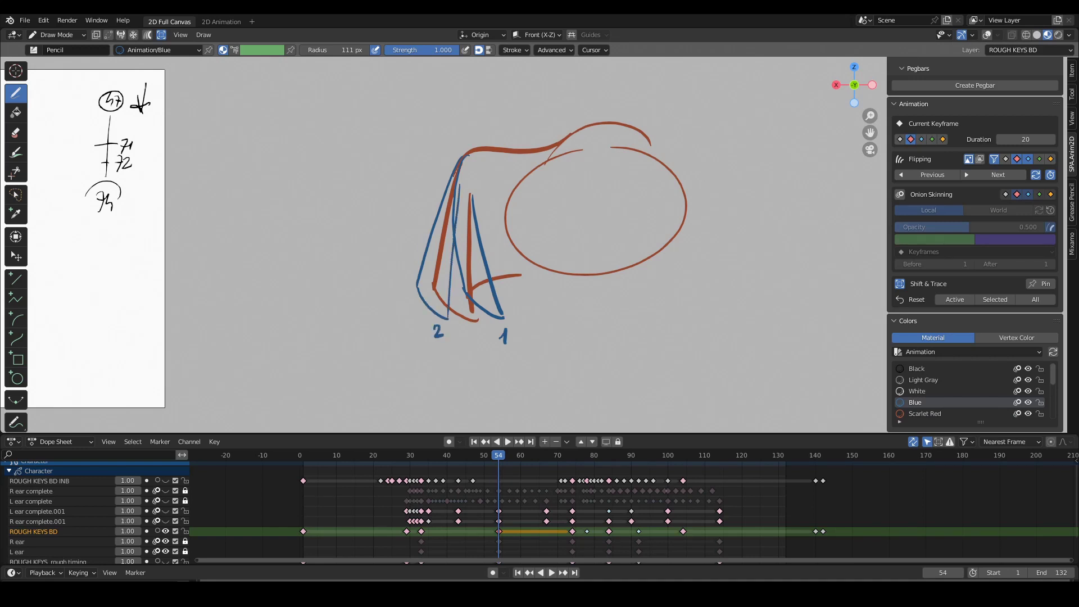
# Label the red resting ear with a Scarlet Red number 3 between the blue numbers
pyautogui.click(925, 413)
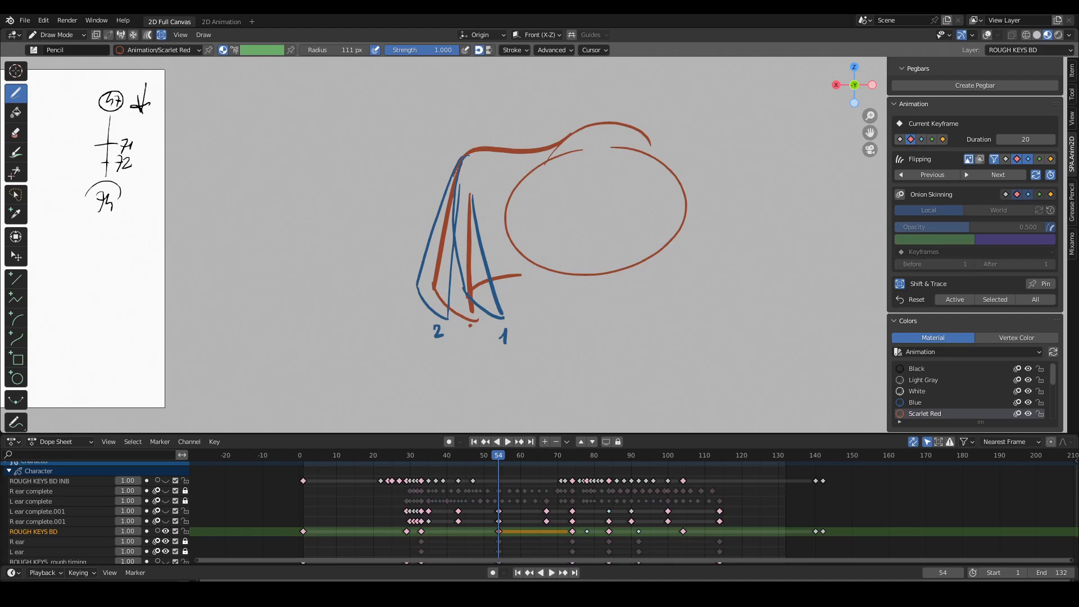
pyautogui.moveTo(470, 325); pyautogui.dragTo(471, 338)
pyautogui.scroll(3, 539, 242)
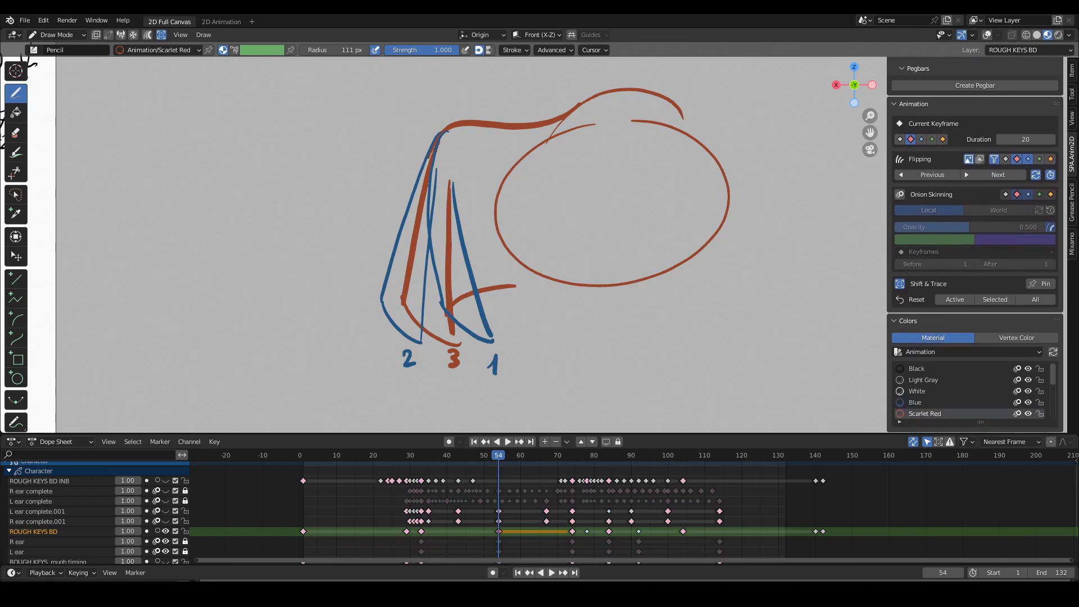
# Draw a Light Green inbetween ear between positions 1 and 3 of the diagram, and undo it
pyautogui.scroll(-2, 967, 397)
pyautogui.click(927, 402)
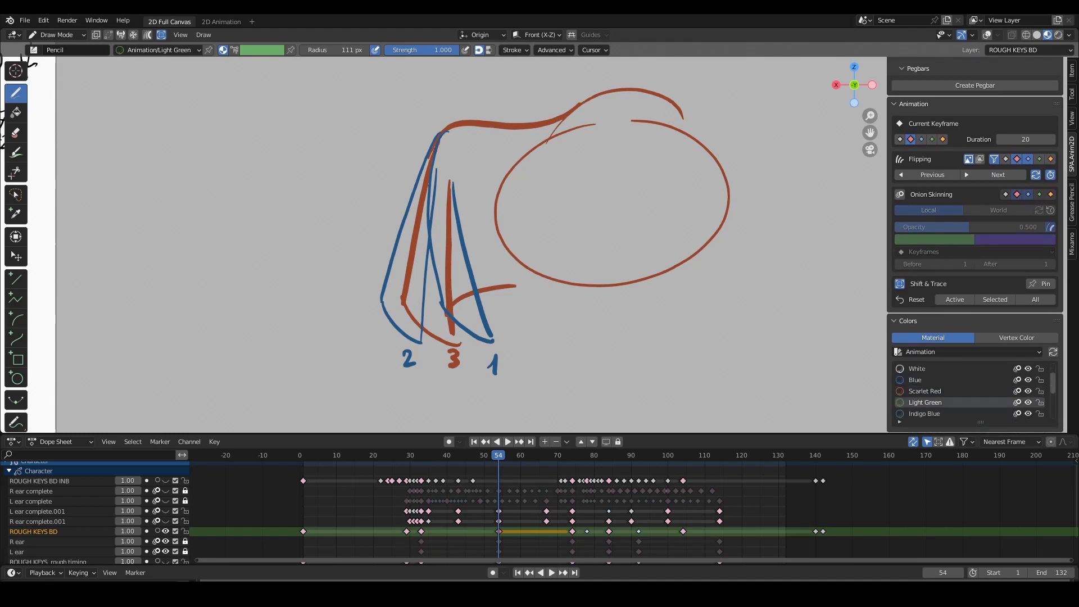
pyautogui.scroll(1, 540, 242)
pyautogui.scroll(1, 540, 238)
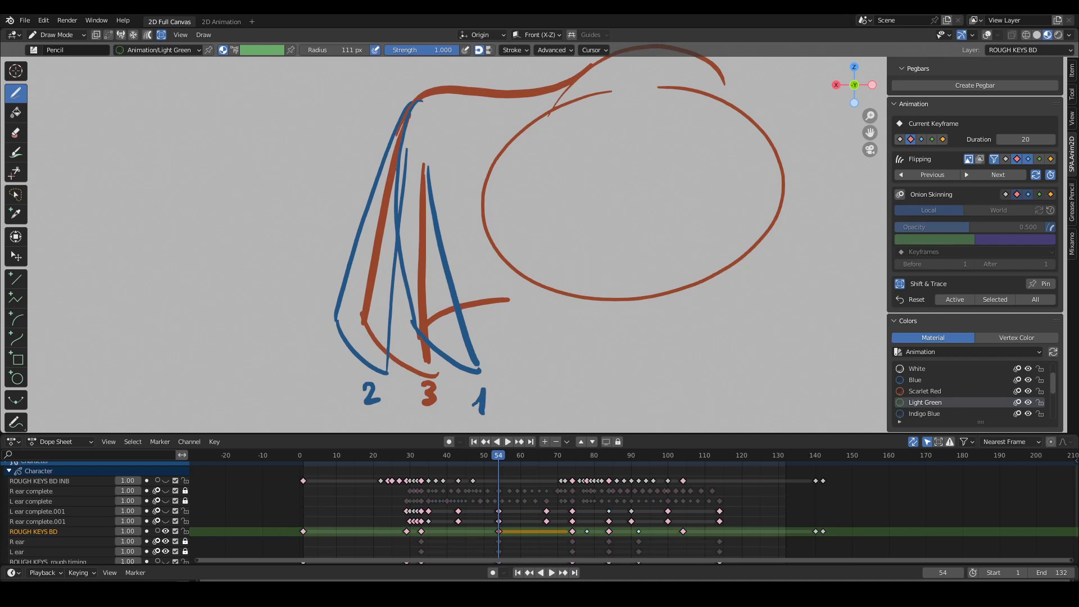
pyautogui.moveTo(401, 125)
pyautogui.mouseDown()
pyautogui.moveTo(371, 271)
pyautogui.moveTo(381, 329)
pyautogui.moveTo(449, 370)
pyautogui.mouseUp()
pyautogui.moveTo(398, 169); pyautogui.dragTo(449, 368)
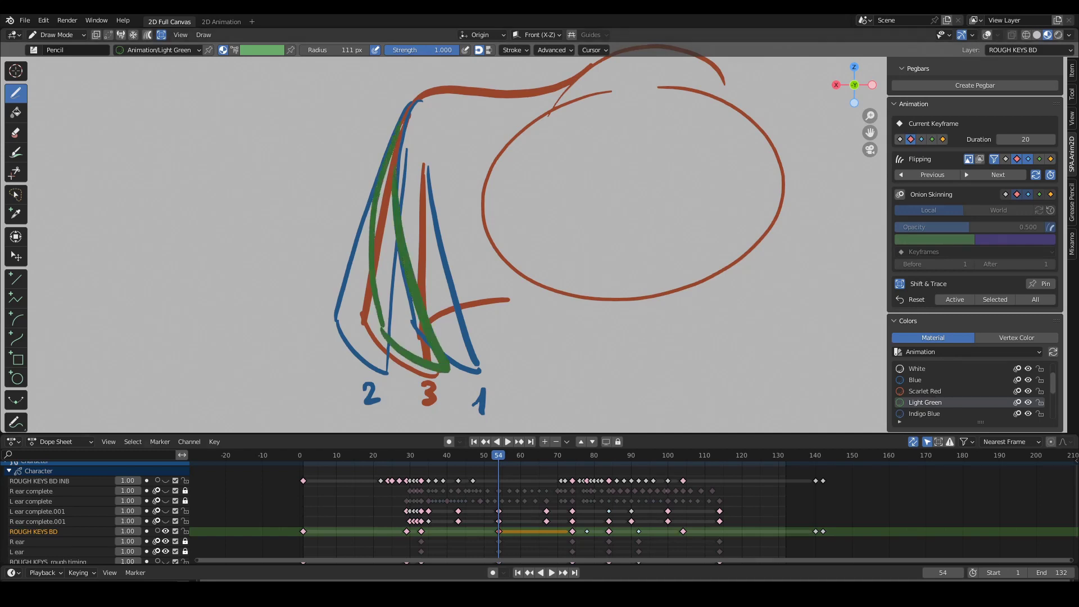
pyautogui.hotkey('ctrl', 'z')
pyautogui.hotkey('ctrl', 'z')
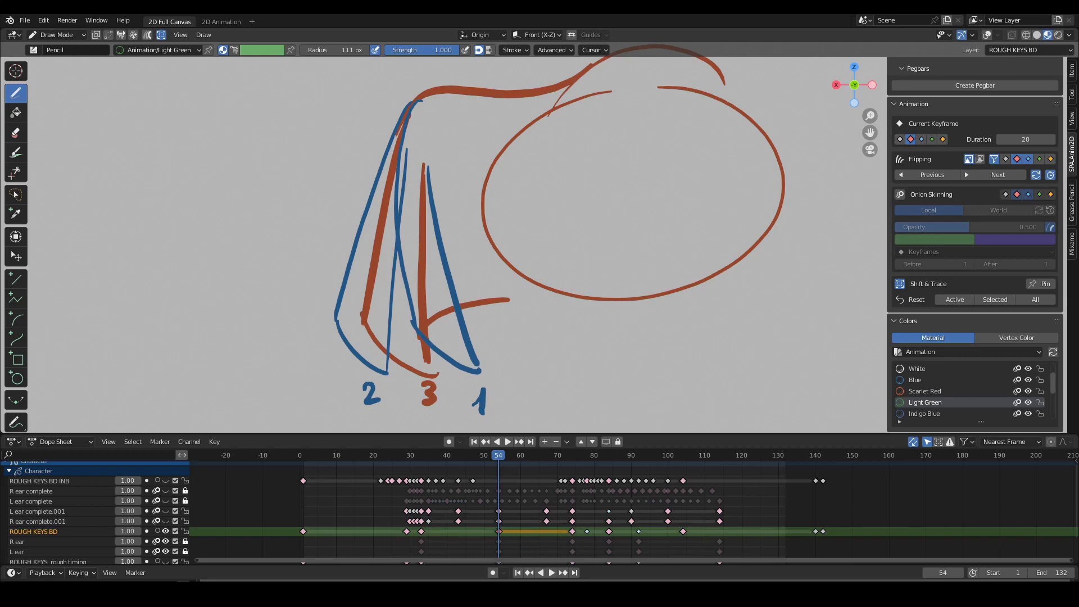
# Draw a Light Green inbetween ear between positions 2 and 3 of the diagram
pyautogui.moveTo(423, 165); pyautogui.dragTo(401, 366)
pyautogui.moveTo(353, 305); pyautogui.dragTo(392, 371)
pyautogui.moveTo(353, 306); pyautogui.dragTo(398, 121)
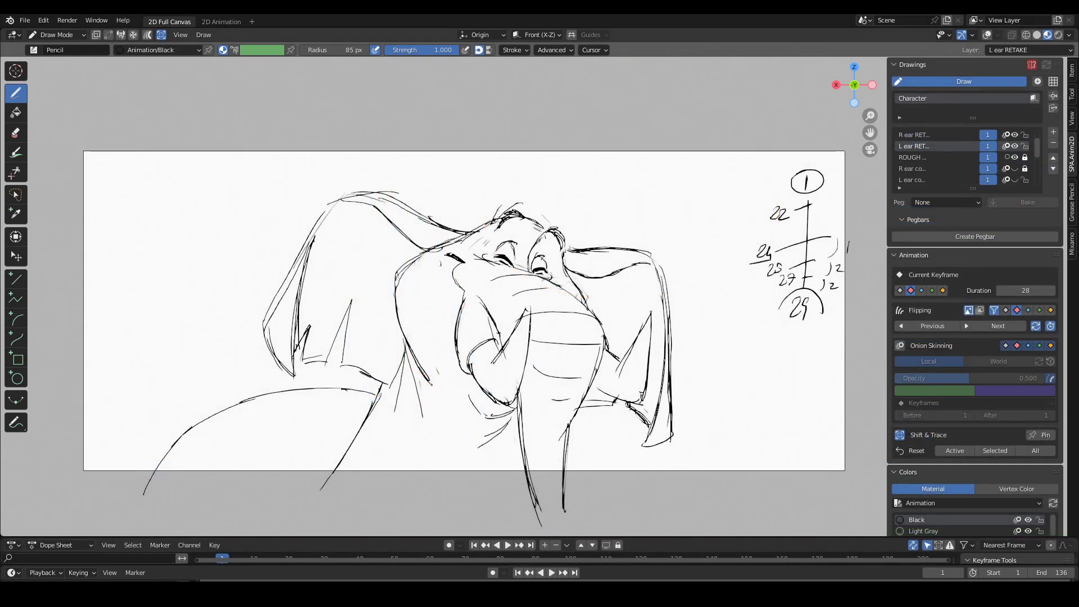
# Flip through the keyframes with the L ear RETAKE layer active from frame 1 to frame 125, and play back the animation
pyautogui.press('Up')
pyautogui.press('Up')
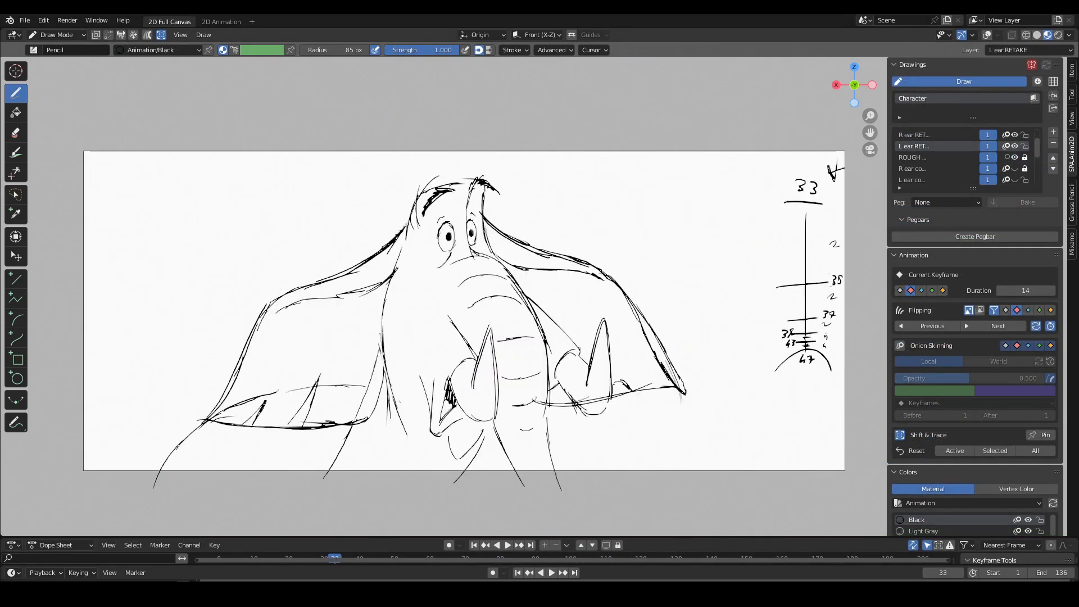
pyautogui.press('Up')
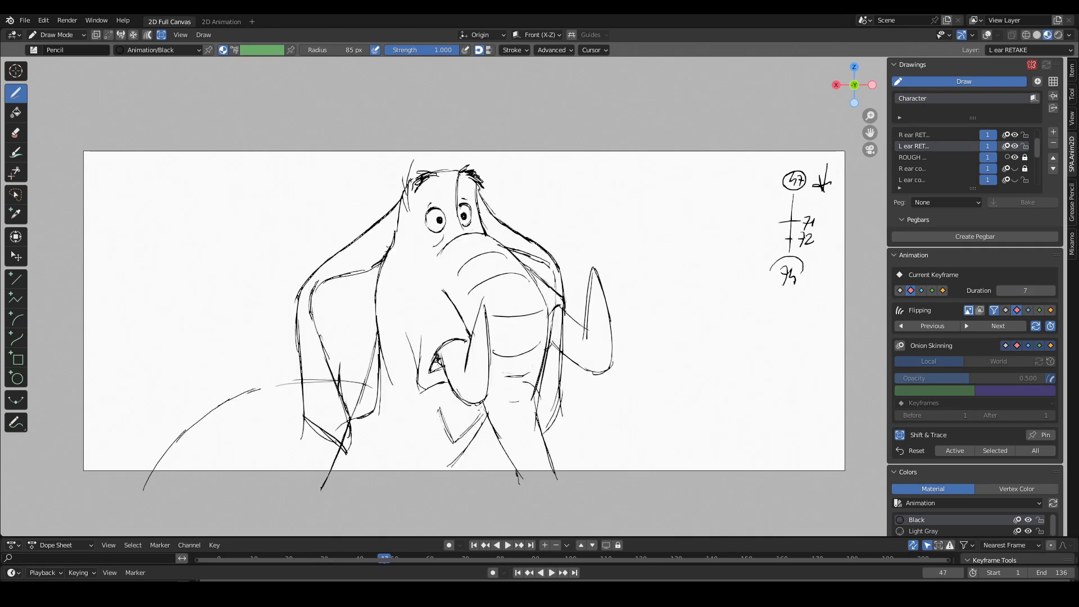
pyautogui.press('Up')
pyautogui.press('Up')
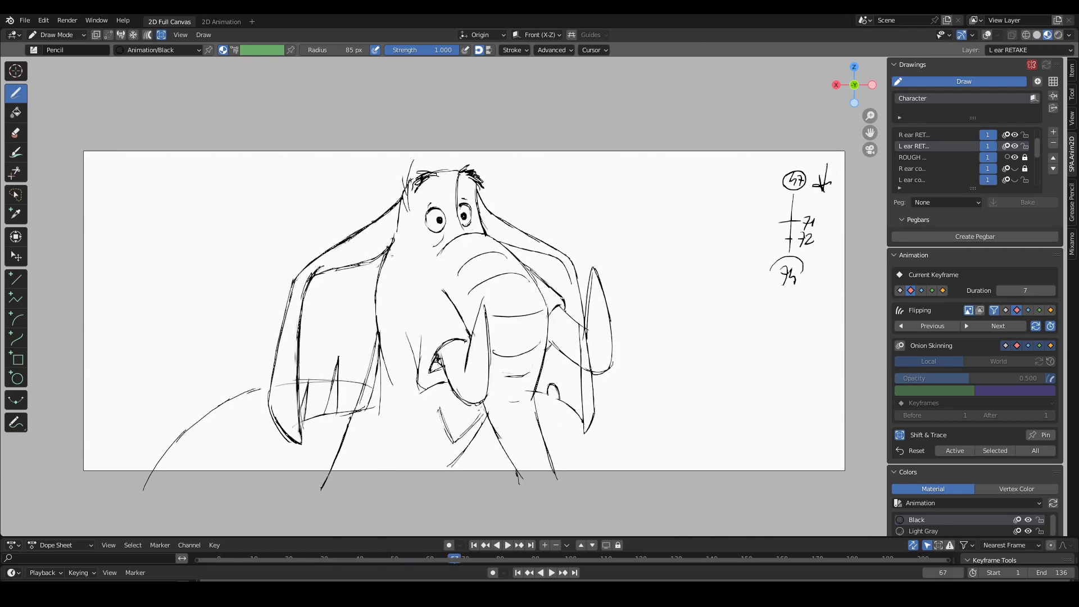
pyautogui.press('Up')
pyautogui.press('Up')
pyautogui.press('Up')
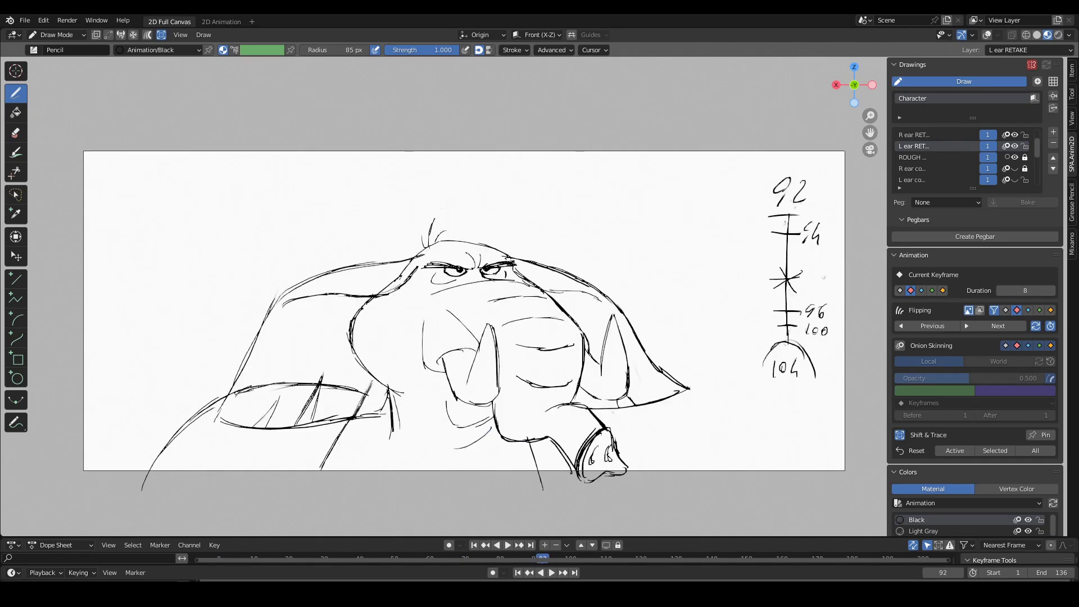
pyautogui.press('Up')
pyautogui.press('Up')
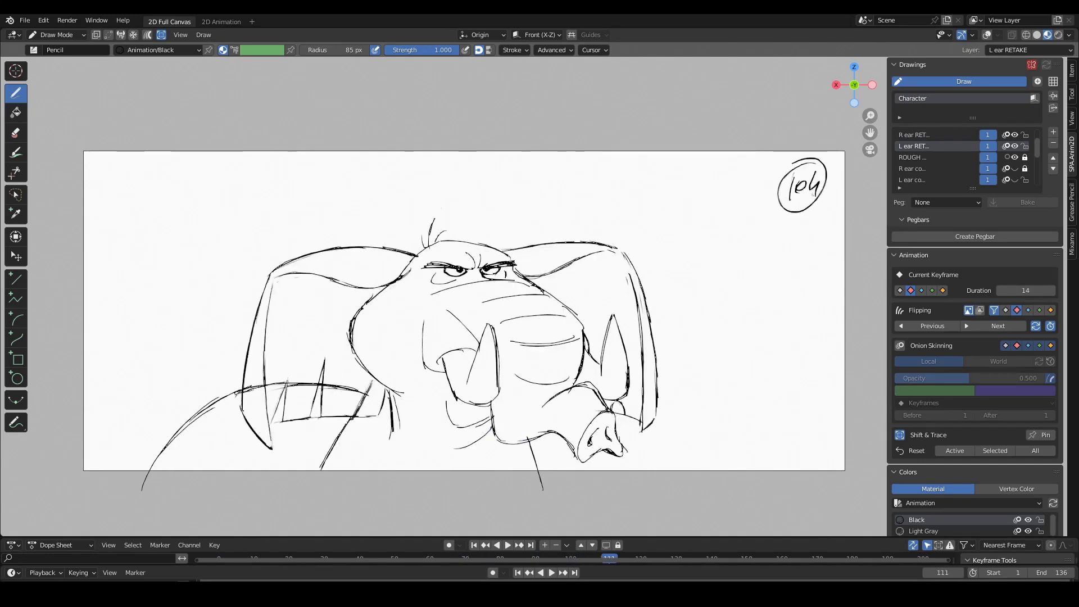
pyautogui.press('Up')
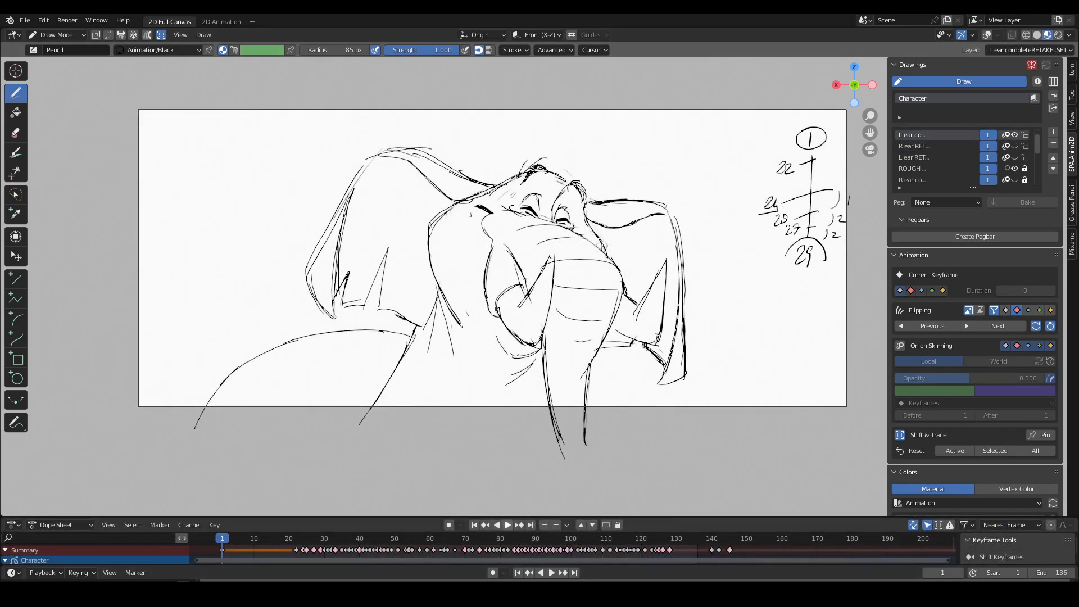
pyautogui.press('space')
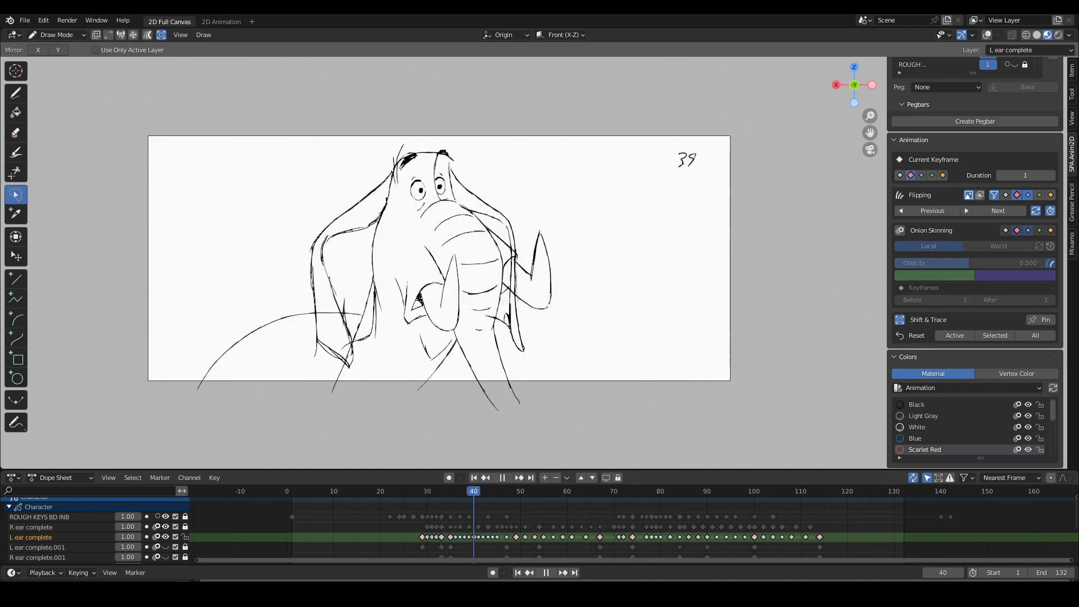
# Stop playback at frame 40 and draw a Scarlet Red arrow pointing up at the hanging ear's tip
pyautogui.press('space')
pyautogui.press('b')
pyautogui.moveTo(368, 417)
pyautogui.mouseDown()
pyautogui.moveTo(352, 374)
pyautogui.moveTo(362, 381)
pyautogui.mouseUp()
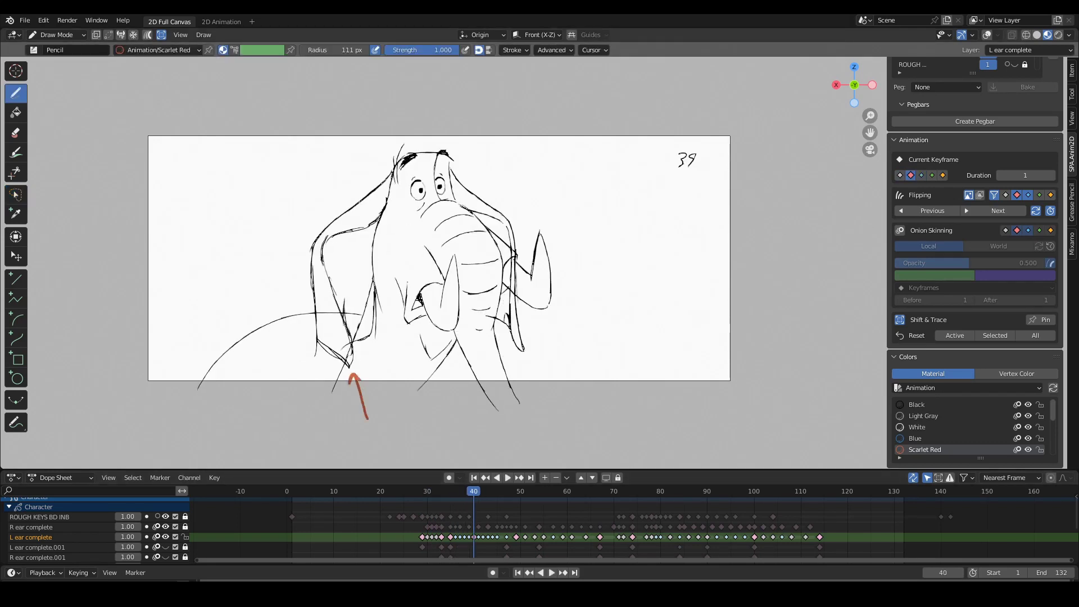
# Draw two short crossing red strokes beside the elephant's head, and undo them
pyautogui.press('Left')
pyautogui.moveTo(484, 186); pyautogui.dragTo(482, 150)
pyautogui.moveTo(474, 167)
pyautogui.mouseDown()
pyautogui.moveTo(484, 148)
pyautogui.moveTo(492, 164)
pyautogui.mouseUp()
pyautogui.hotkey('ctrl', 'z')
pyautogui.hotkey('ctrl', 'z')
# Select the large hanging ear's drawing on frame 40 of the L ear complete layer
pyautogui.press('space')
pyautogui.press('l')
pyautogui.moveTo(398, 180)
pyautogui.mouseDown()
pyautogui.moveTo(379, 165)
pyautogui.moveTo(400, 220)
pyautogui.moveTo(400, 177)
pyautogui.mouseUp()
pyautogui.moveTo(393, 270)
pyautogui.mouseDown()
pyautogui.moveTo(392, 259)
pyautogui.moveTo(392, 269)
pyautogui.mouseUp()
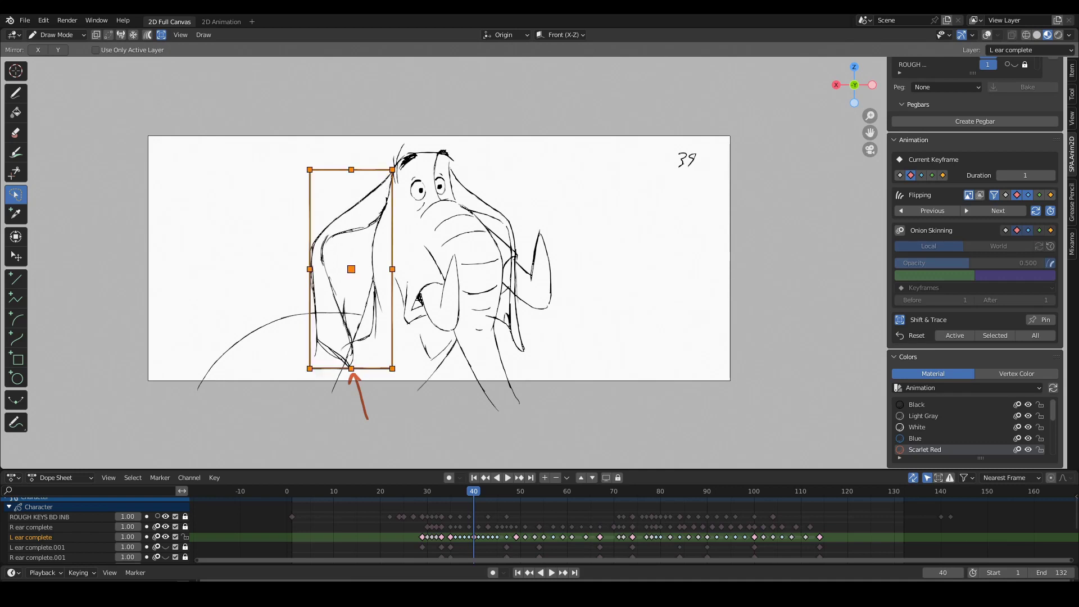
# Return to the Pencil tool, compare frame 40 of the L ear complete layer with its neighbouring drawing, and play the animation
pyautogui.press('b')
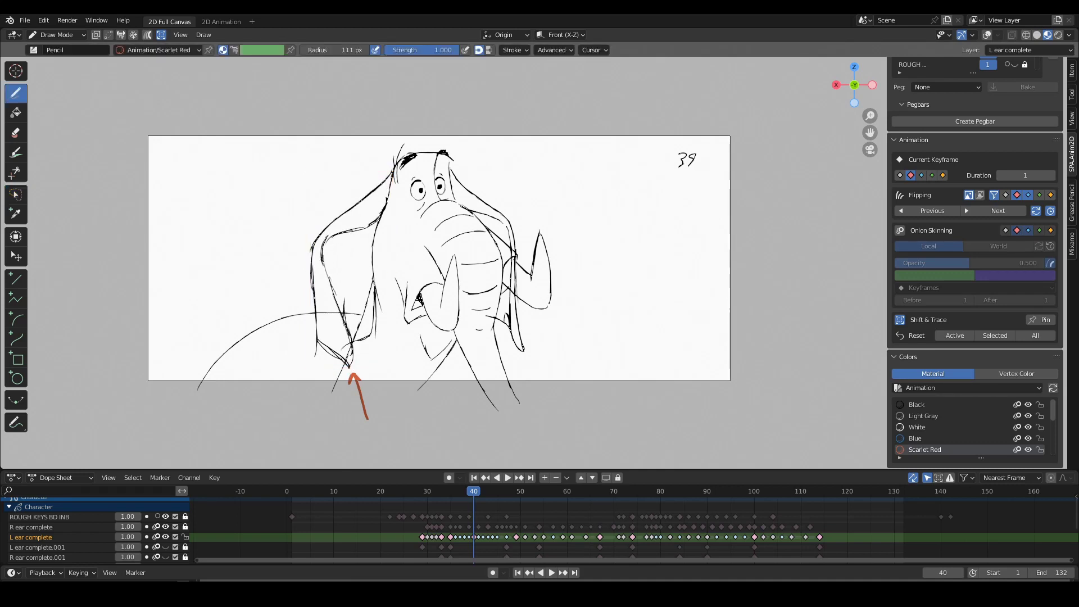
pyautogui.press('Left')
pyautogui.press('Right')
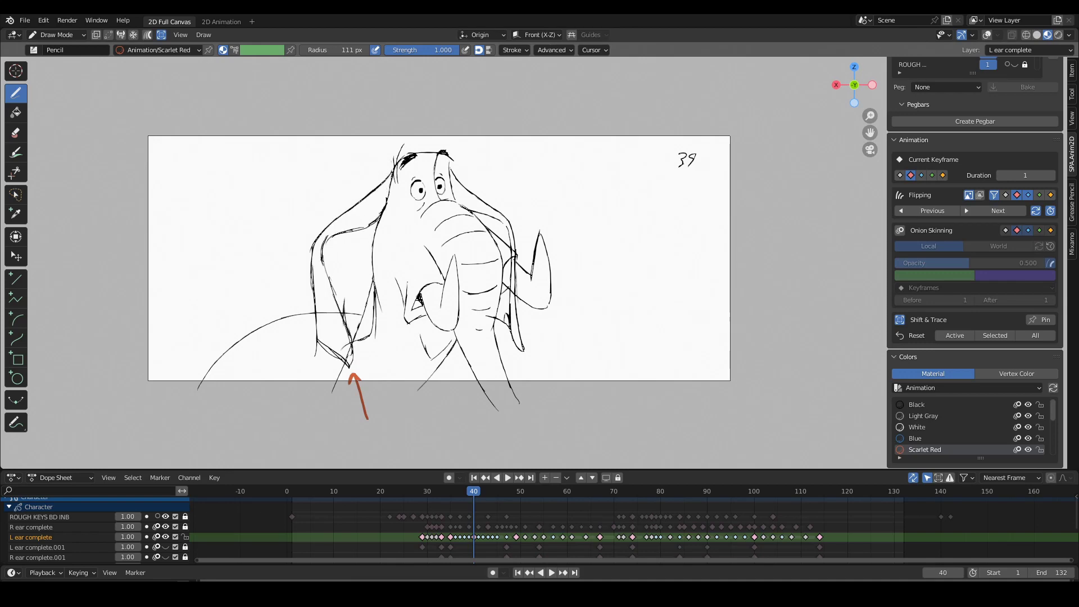
pyautogui.click(392, 174)
pyautogui.press('space')
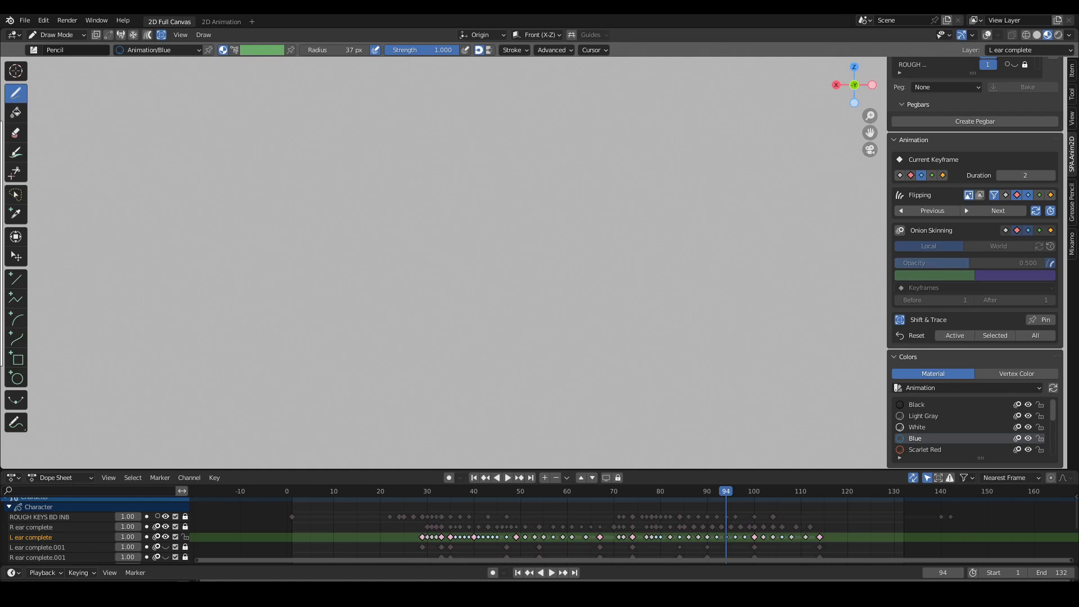
# Sketch three blue bouncing-ball poses in an empty area: a squashed ball on a ground line, a round ball at the apex and a flattened landing
pyautogui.moveTo(265, 377)
pyautogui.mouseDown()
pyautogui.moveTo(350, 381)
pyautogui.moveTo(322, 365)
pyautogui.mouseUp()
pyautogui.moveTo(321, 366)
pyautogui.mouseDown()
pyautogui.moveTo(307, 379)
pyautogui.moveTo(322, 376)
pyautogui.mouseUp()
pyautogui.moveTo(280, 371); pyautogui.dragTo(324, 378)
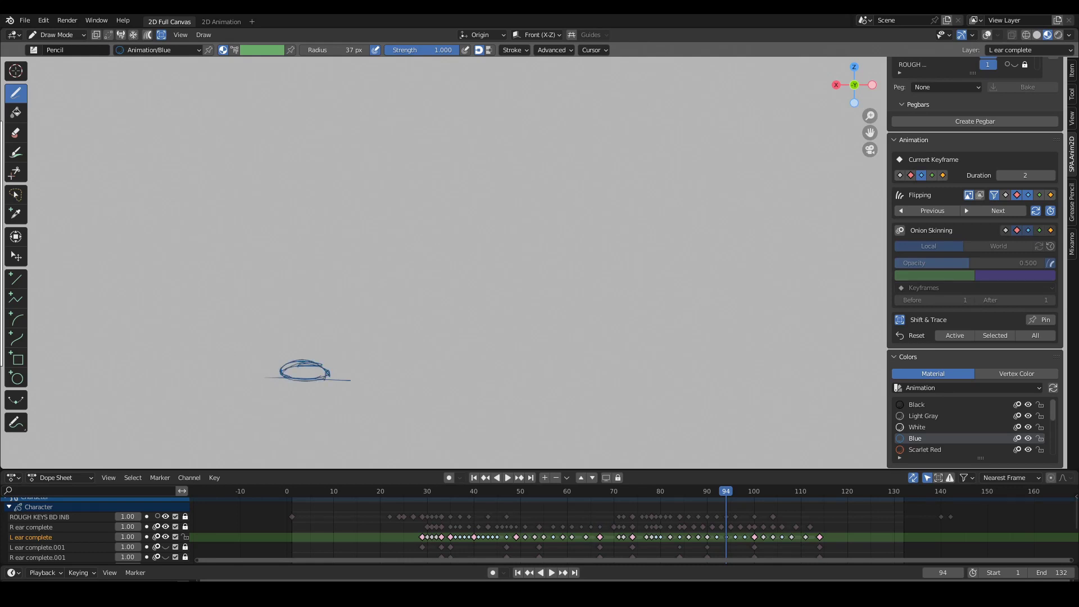
pyautogui.moveTo(433, 161); pyautogui.dragTo(442, 159)
pyautogui.moveTo(312, 333)
pyautogui.mouseDown()
pyautogui.moveTo(329, 265)
pyautogui.moveTo(423, 183)
pyautogui.mouseUp()
pyautogui.hotkey('ctrl', 'z')
pyautogui.moveTo(537, 381)
pyautogui.mouseDown()
pyautogui.moveTo(586, 385)
pyautogui.moveTo(547, 382)
pyautogui.mouseUp()
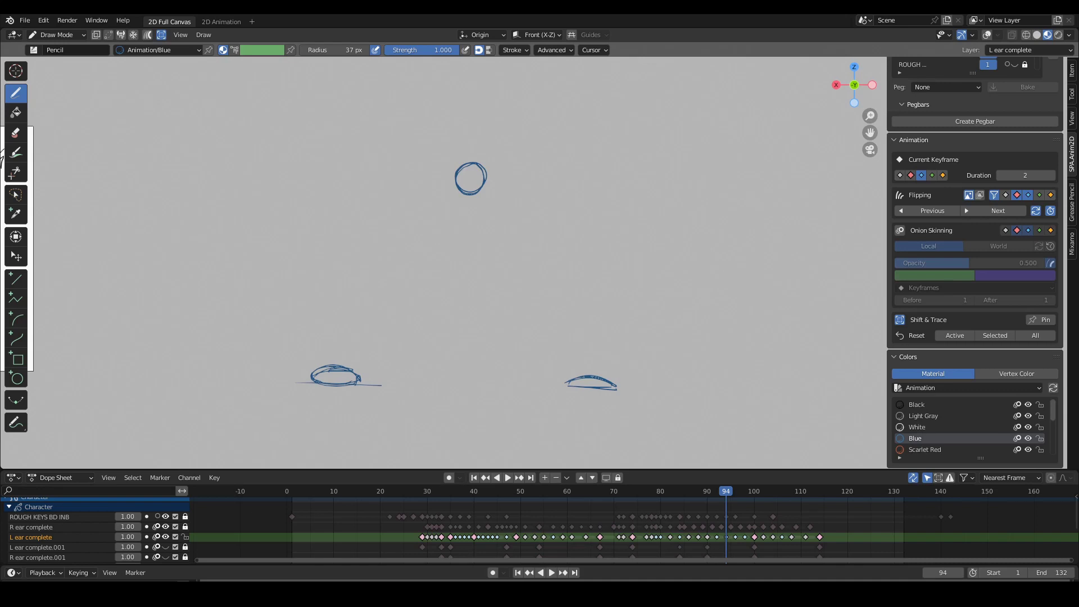
# Fill in the bounce with stretched ovals on the rise and fall and closely spaced, overlapping balls around the apex
pyautogui.moveTo(390, 239); pyautogui.dragTo(400, 236)
pyautogui.moveTo(563, 357)
pyautogui.mouseDown()
pyautogui.moveTo(573, 369)
pyautogui.moveTo(558, 334)
pyautogui.mouseUp()
pyautogui.moveTo(540, 232); pyautogui.dragTo(525, 235)
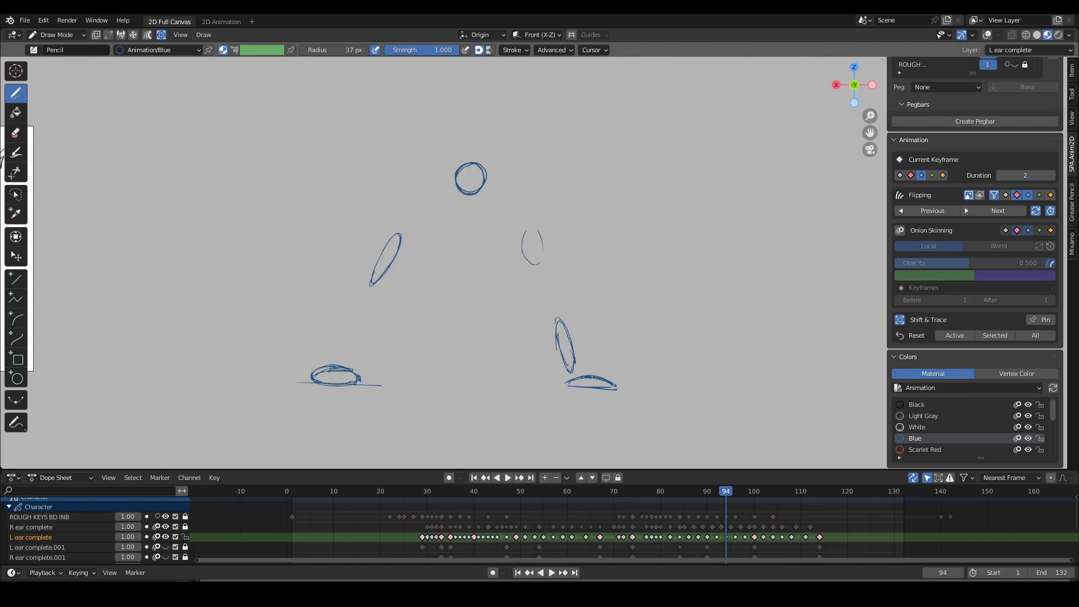
pyautogui.moveTo(355, 302); pyautogui.dragTo(342, 354)
pyautogui.moveTo(416, 199)
pyautogui.mouseDown()
pyautogui.moveTo(472, 165)
pyautogui.moveTo(505, 180)
pyautogui.moveTo(507, 228)
pyautogui.moveTo(517, 206)
pyautogui.mouseUp()
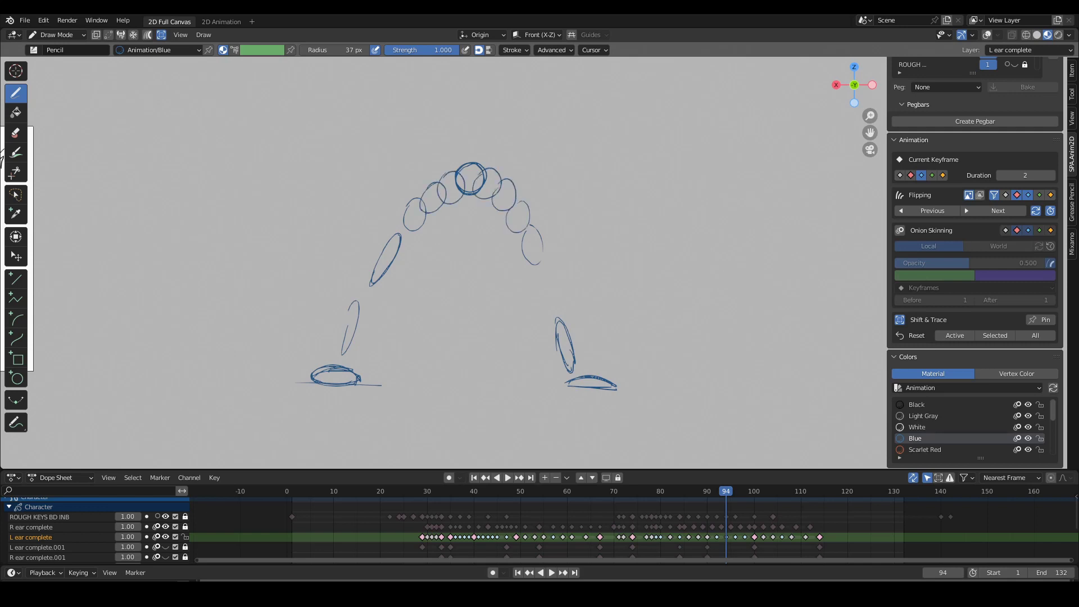
pyautogui.moveTo(544, 279); pyautogui.dragTo(545, 276)
# Draw an arched arrow over the bounce from takeoff to landing, and add curved motion strokes around the squashed ball and along the rising ovals
pyautogui.moveTo(313, 344)
pyautogui.mouseDown()
pyautogui.moveTo(320, 312)
pyautogui.moveTo(605, 325)
pyautogui.moveTo(609, 295)
pyautogui.mouseUp()
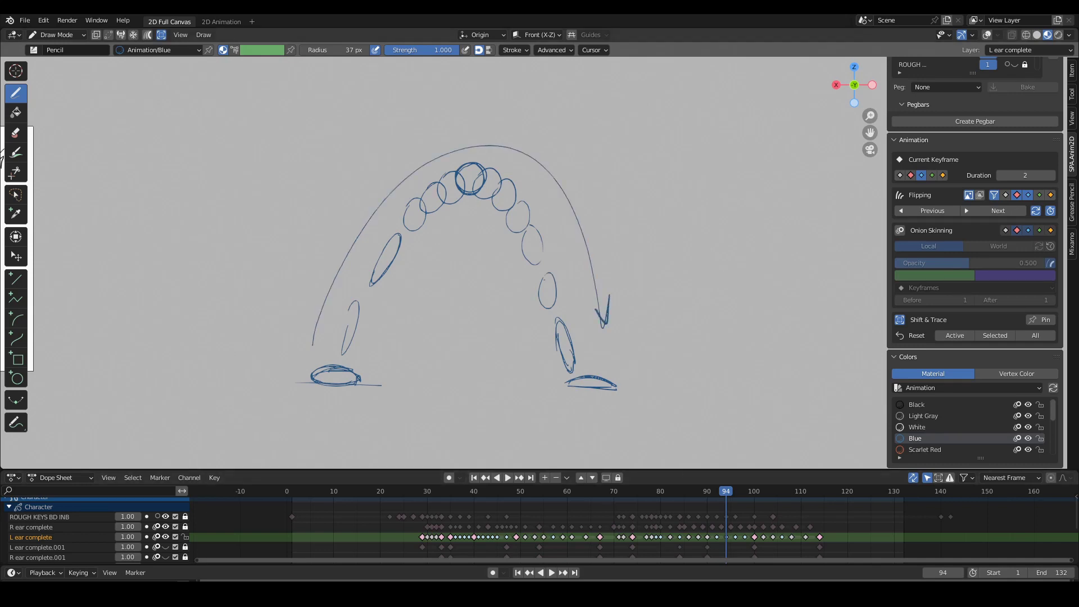
pyautogui.moveTo(293, 336)
pyautogui.mouseDown()
pyautogui.moveTo(309, 375)
pyautogui.moveTo(342, 347)
pyautogui.moveTo(334, 360)
pyautogui.mouseUp()
pyautogui.moveTo(356, 319)
pyautogui.mouseDown()
pyautogui.moveTo(416, 209)
pyautogui.moveTo(457, 185)
pyautogui.mouseUp()
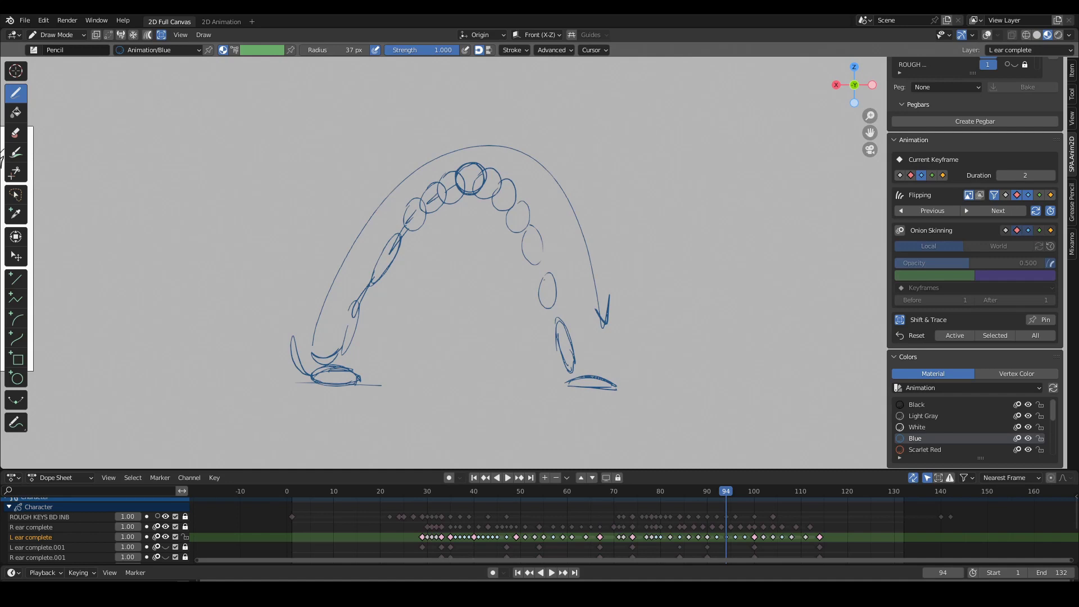
pyautogui.moveTo(295, 320)
pyautogui.mouseDown()
pyautogui.moveTo(347, 214)
pyautogui.moveTo(562, 161)
pyautogui.moveTo(611, 252)
pyautogui.mouseUp()
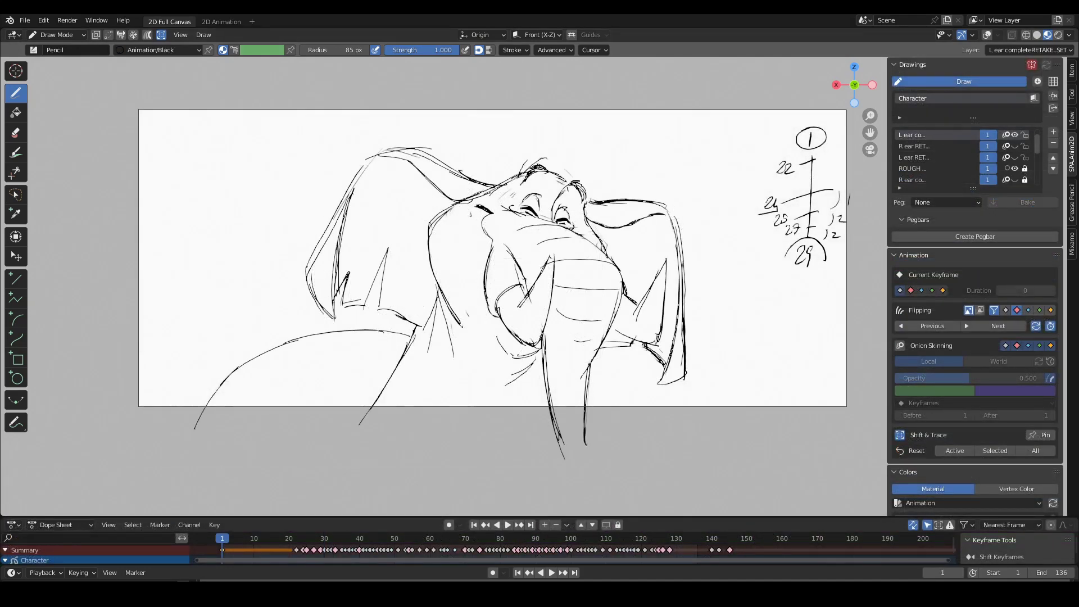
# Play back the elephant animation from frame 1 with the L ear completeRETAKE layer active
pyautogui.press('space')
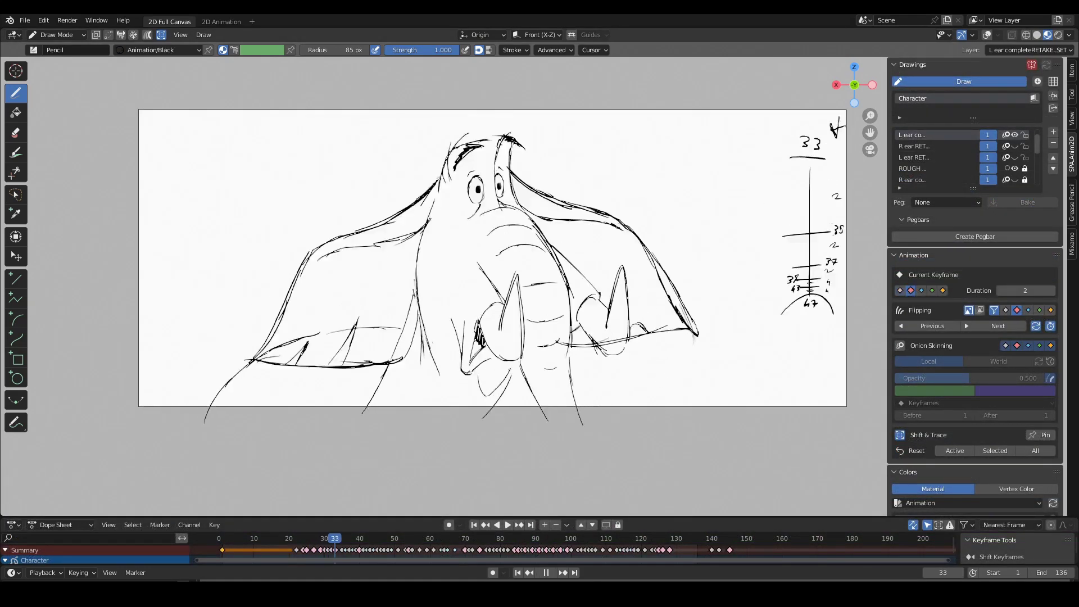